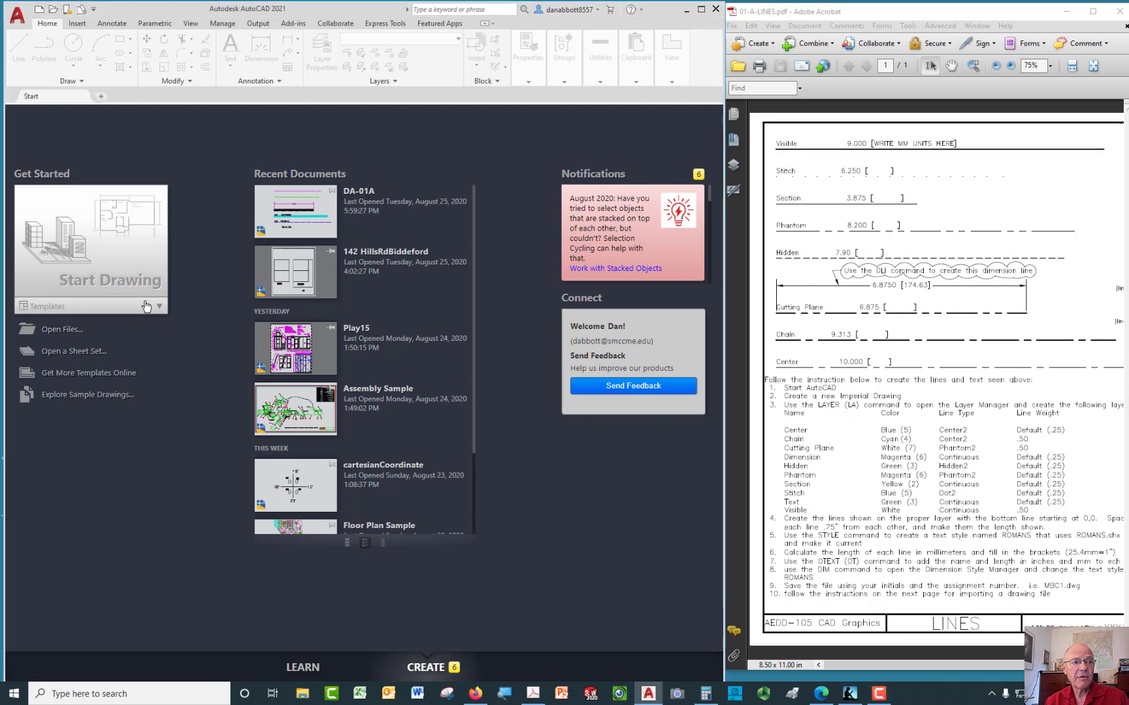
Expand the Templates dropdown under Start Drawing on the Start tab
click(148, 306)
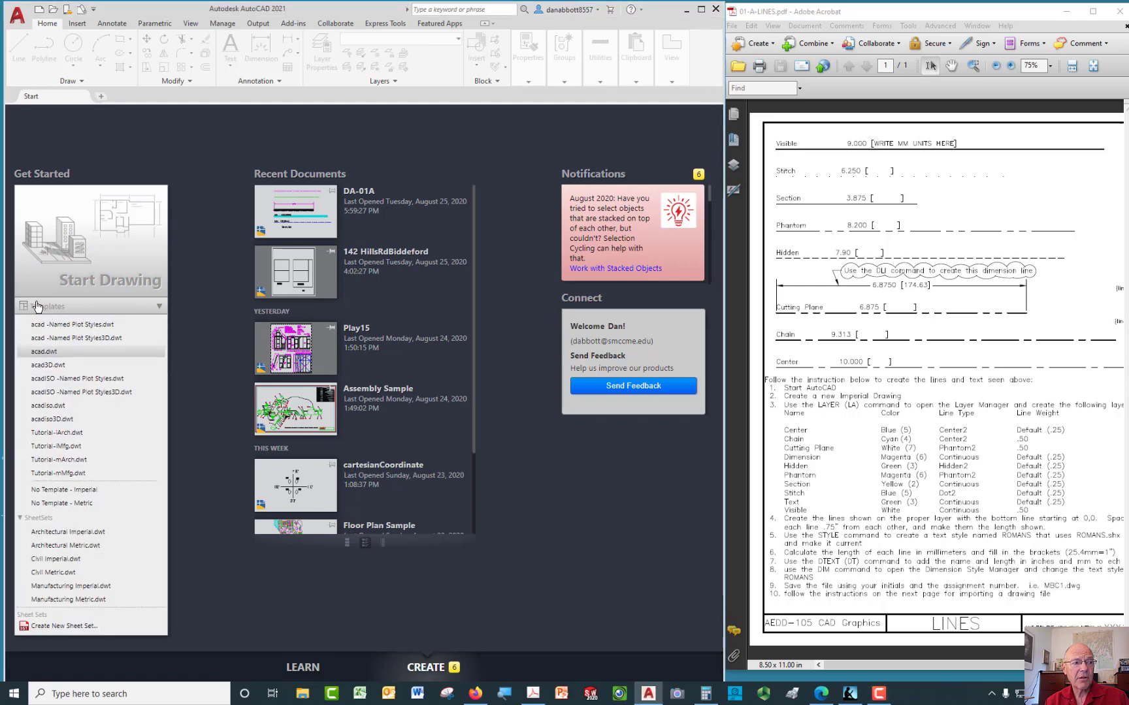
Start a new drawing from acad.dwt and turn off the grid with F7
click(50, 352)
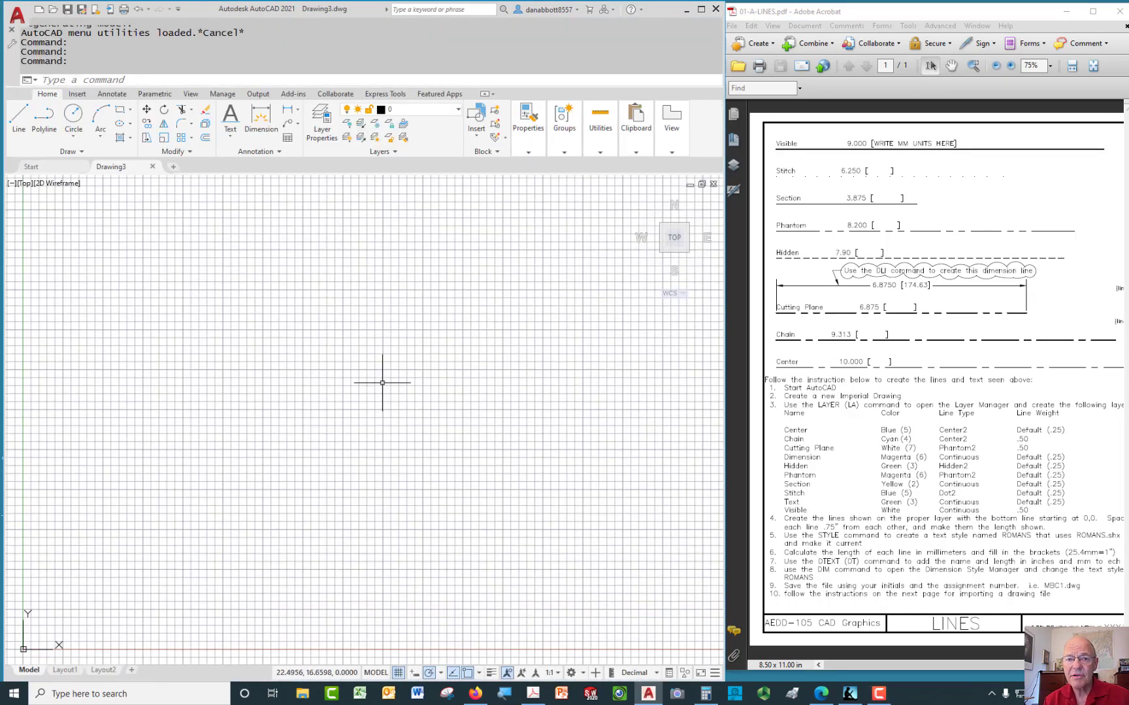
click(426, 305)
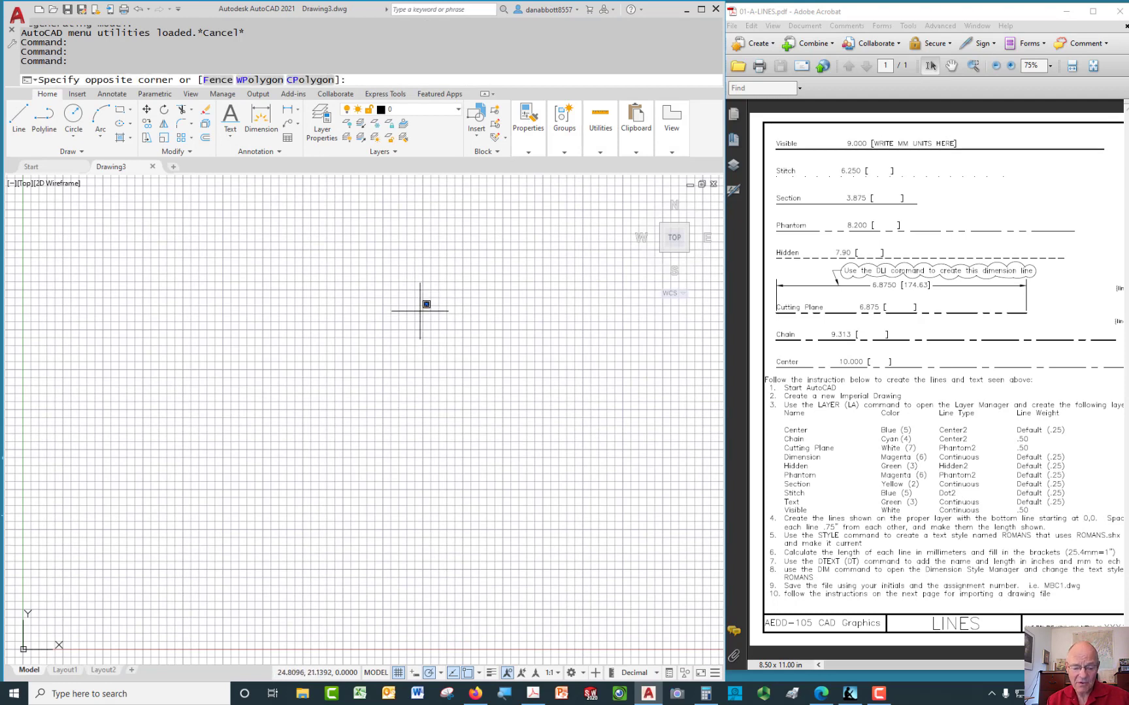
key(F7)
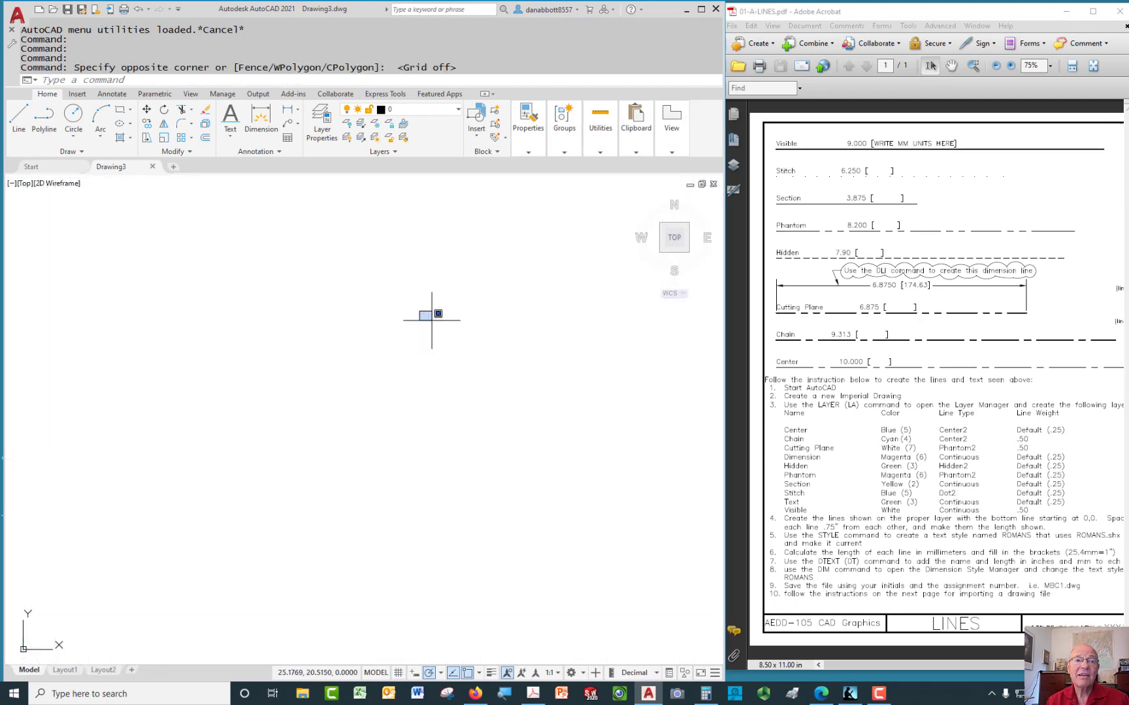
click(588, 302)
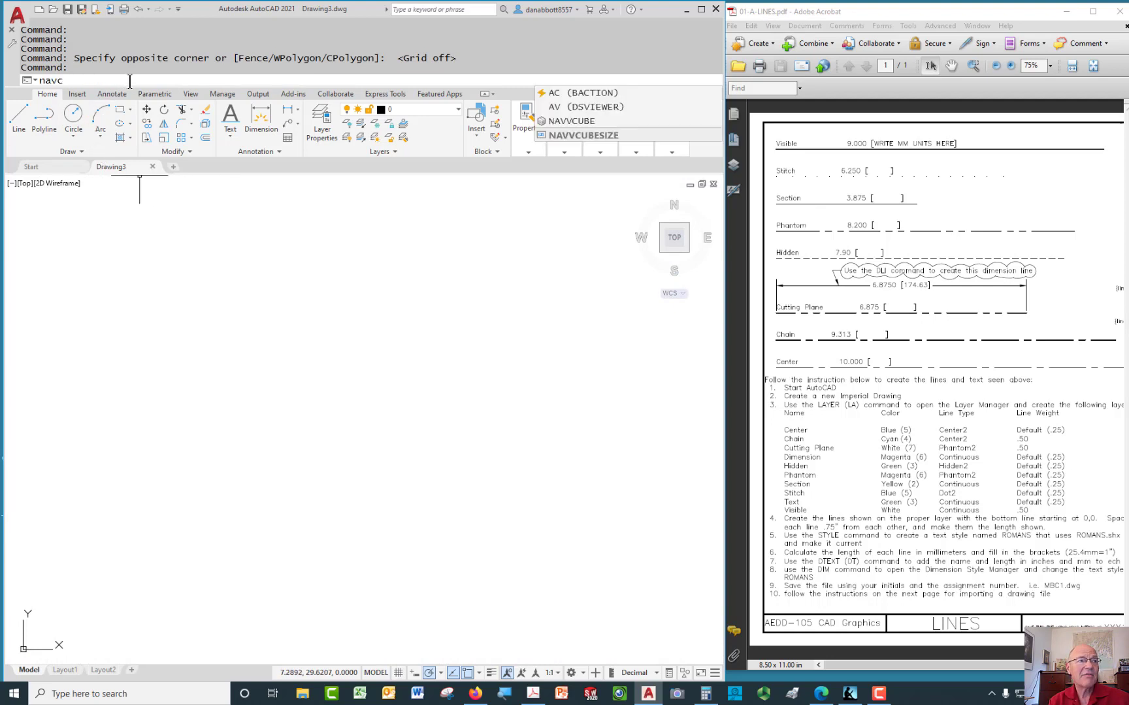
Turn the ViewCube off via NAVVCUBE and bring up the Layer Properties Manager
key(BackSpace)
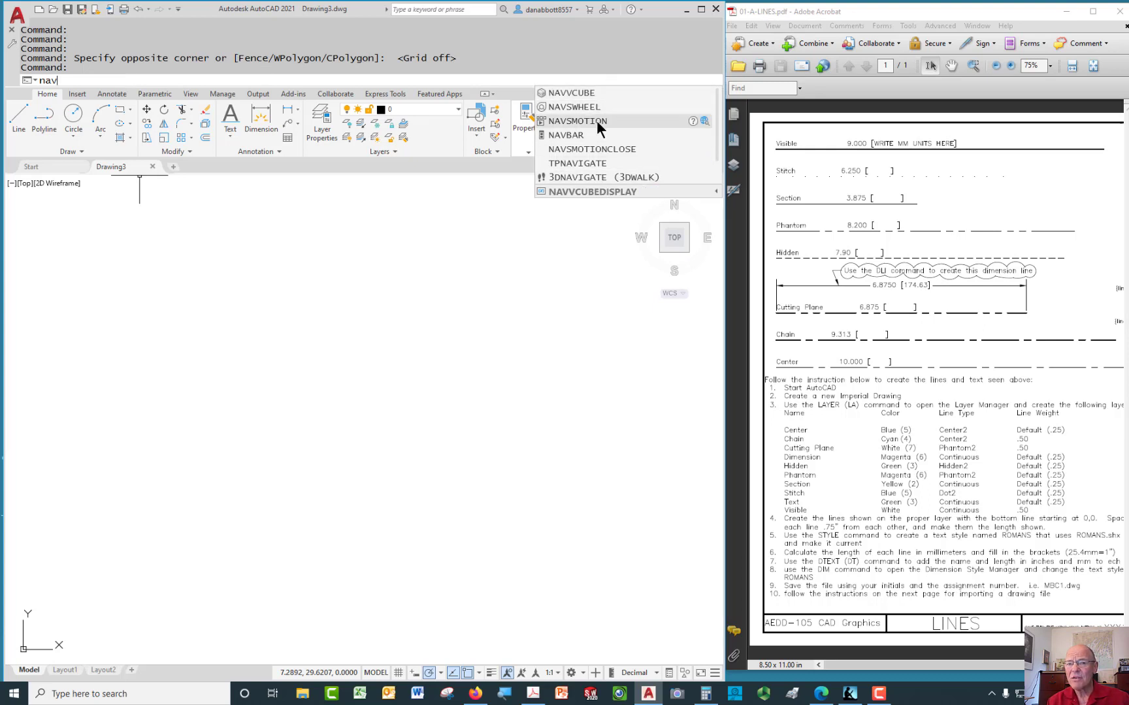
click(586, 93)
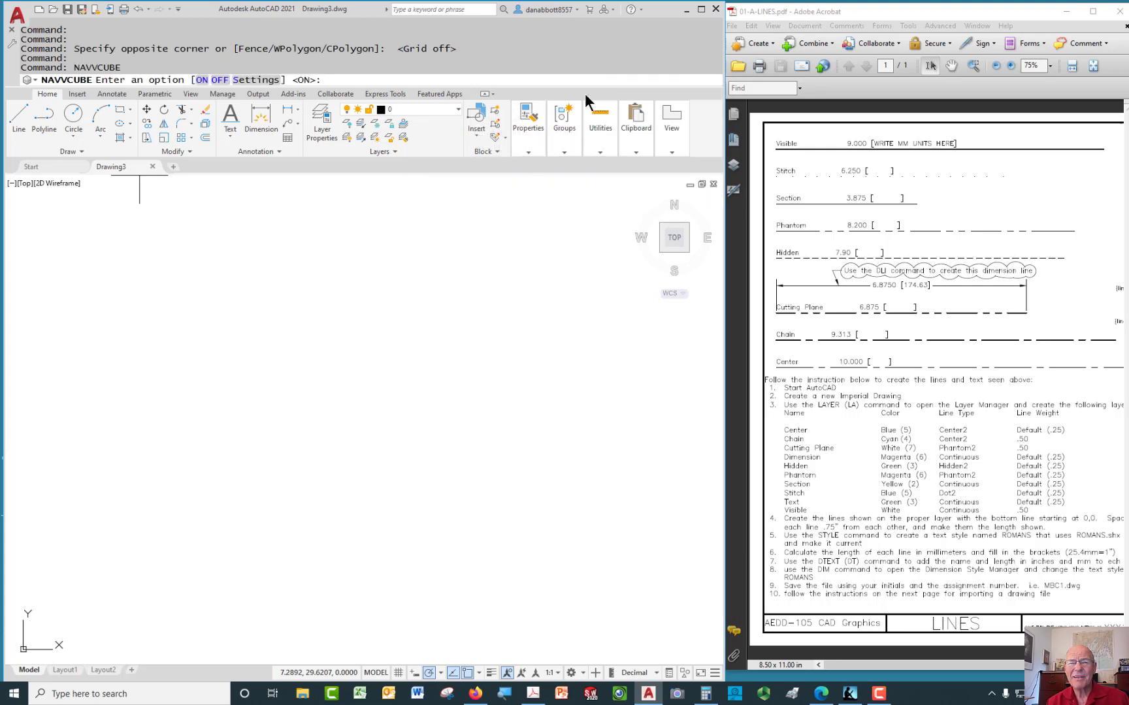
click(220, 79)
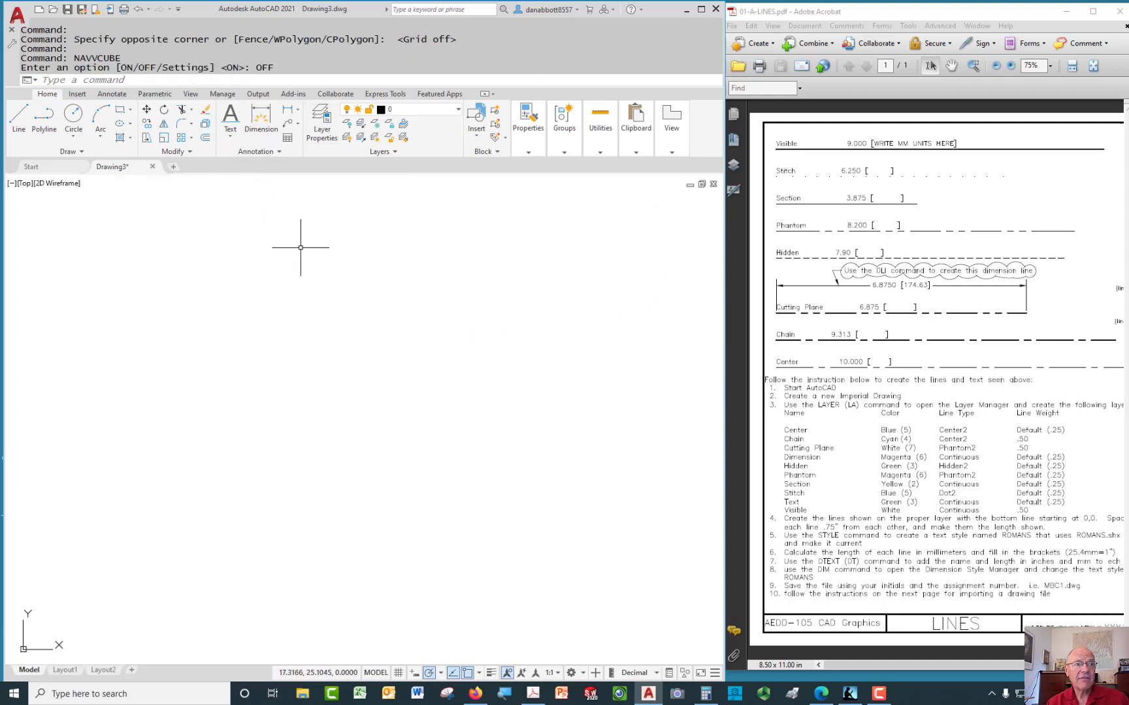
click(327, 126)
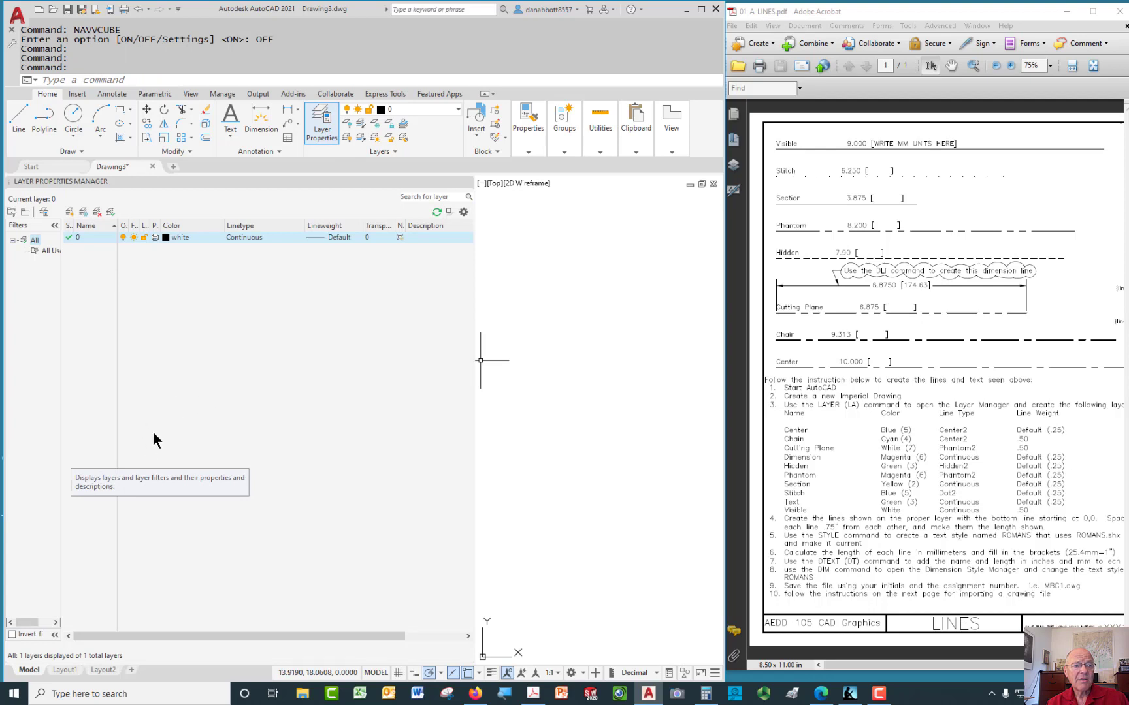
Create a new layer named Center and open its Select Color dialog
key(Escape)
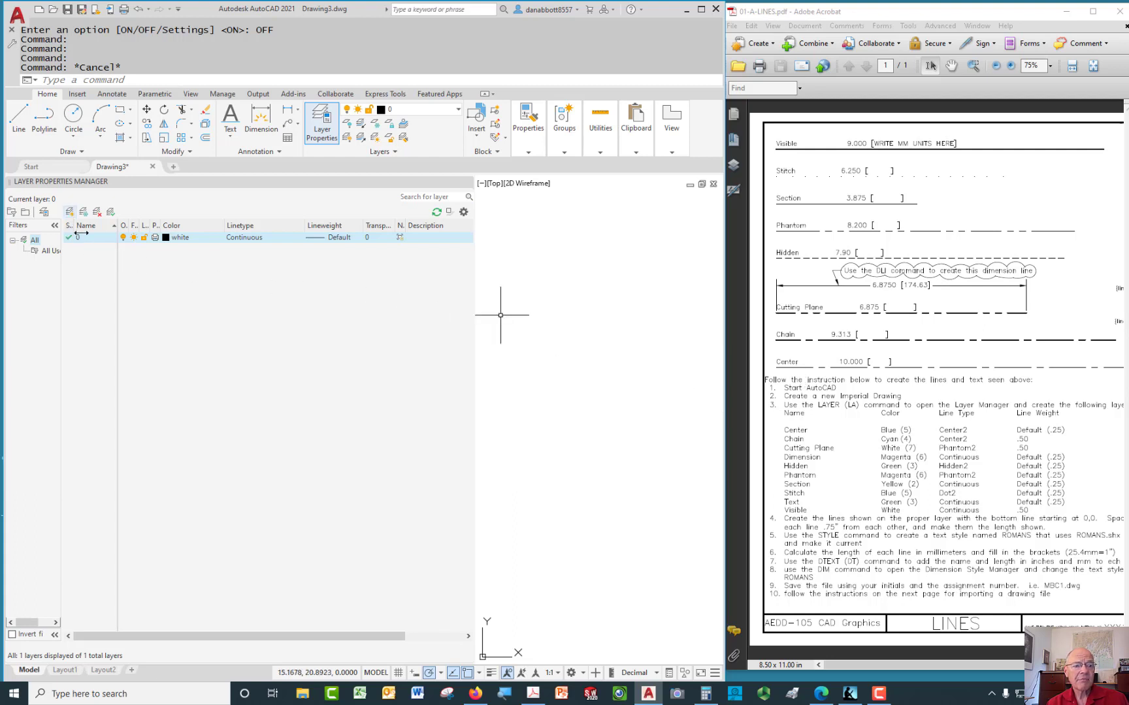
click(505, 693)
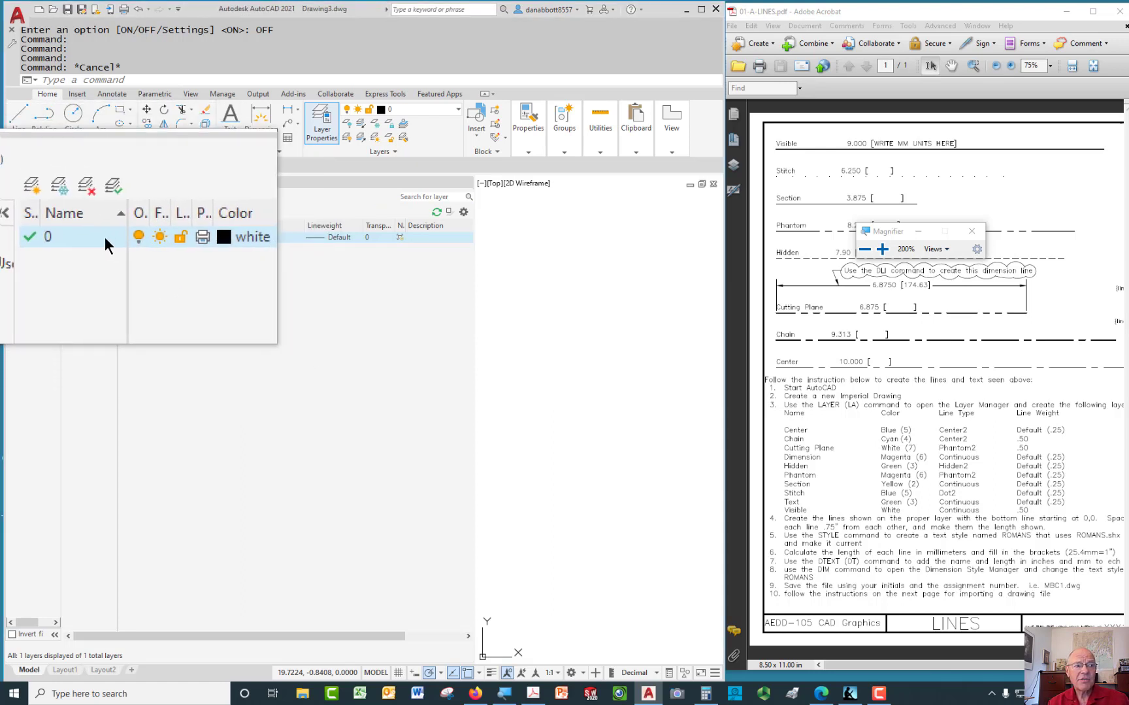
click(79, 235)
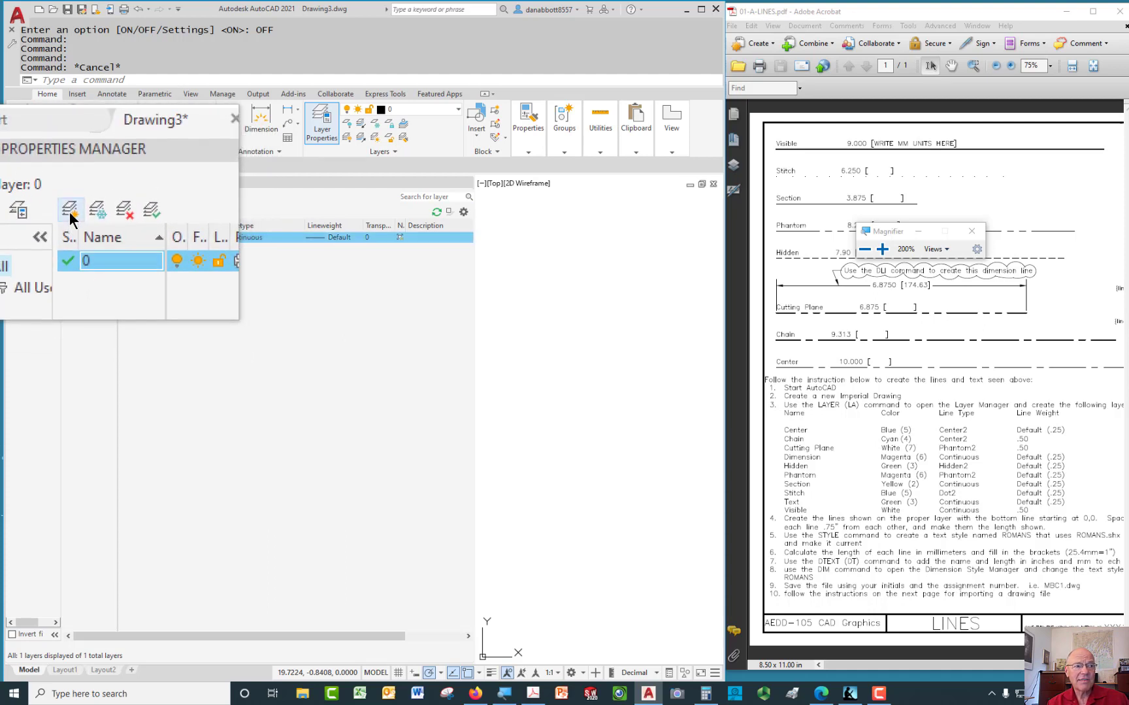
click(71, 216)
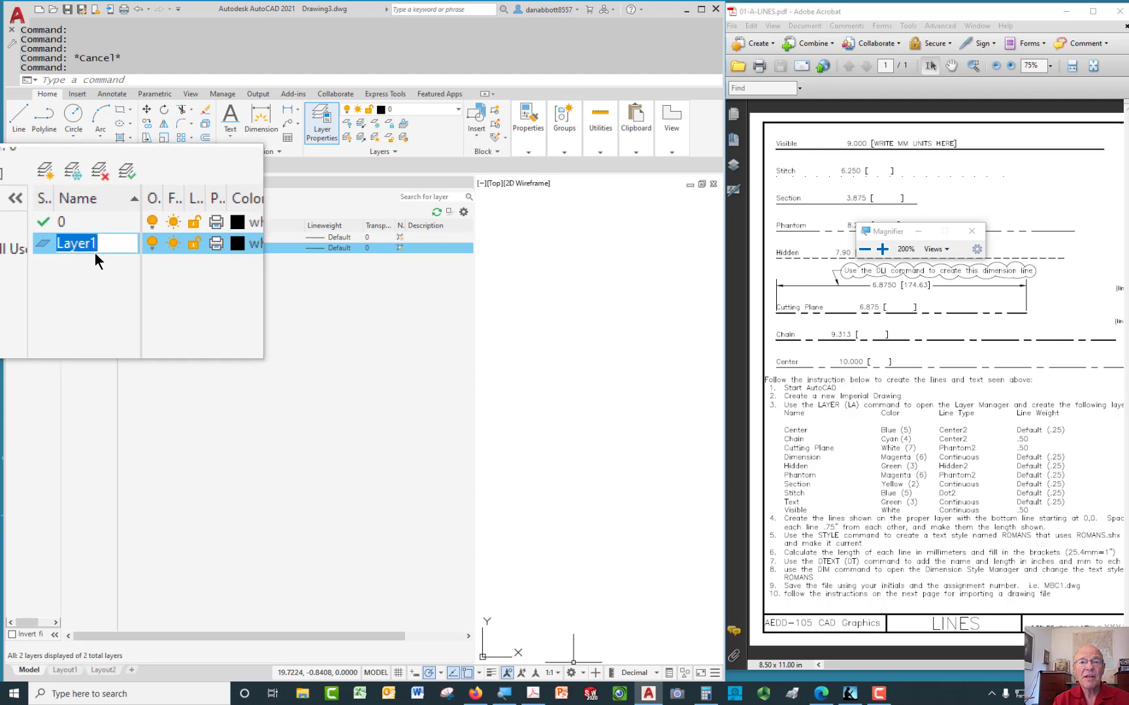
text(Cener)
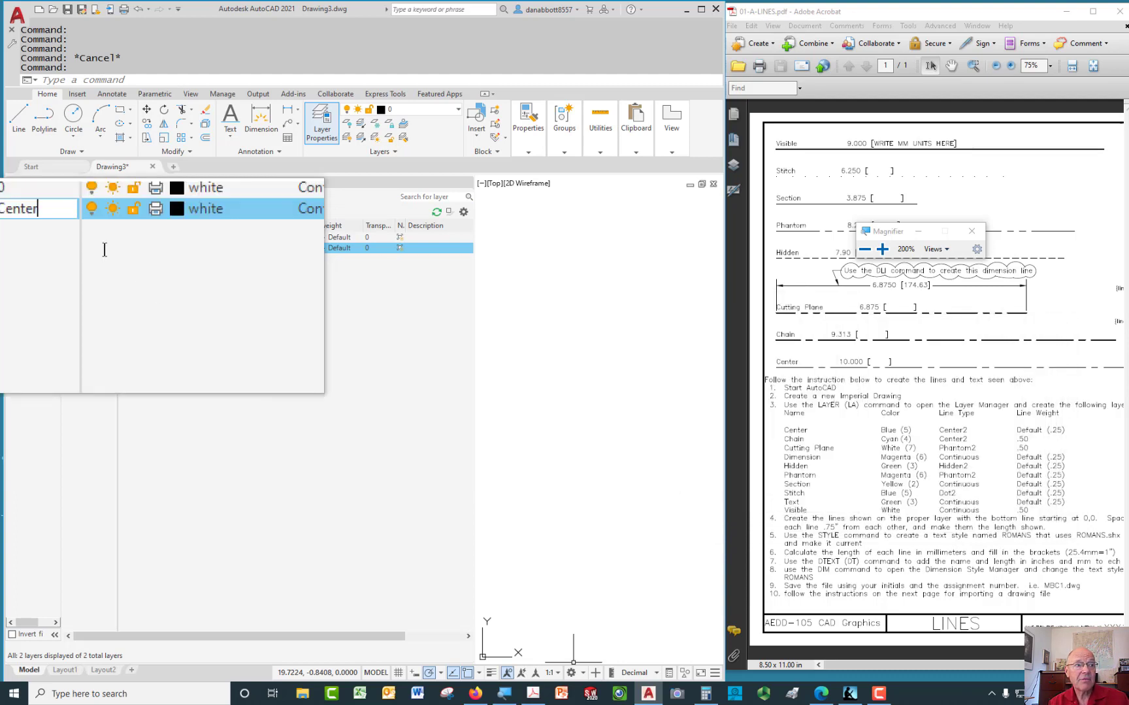
click(164, 248)
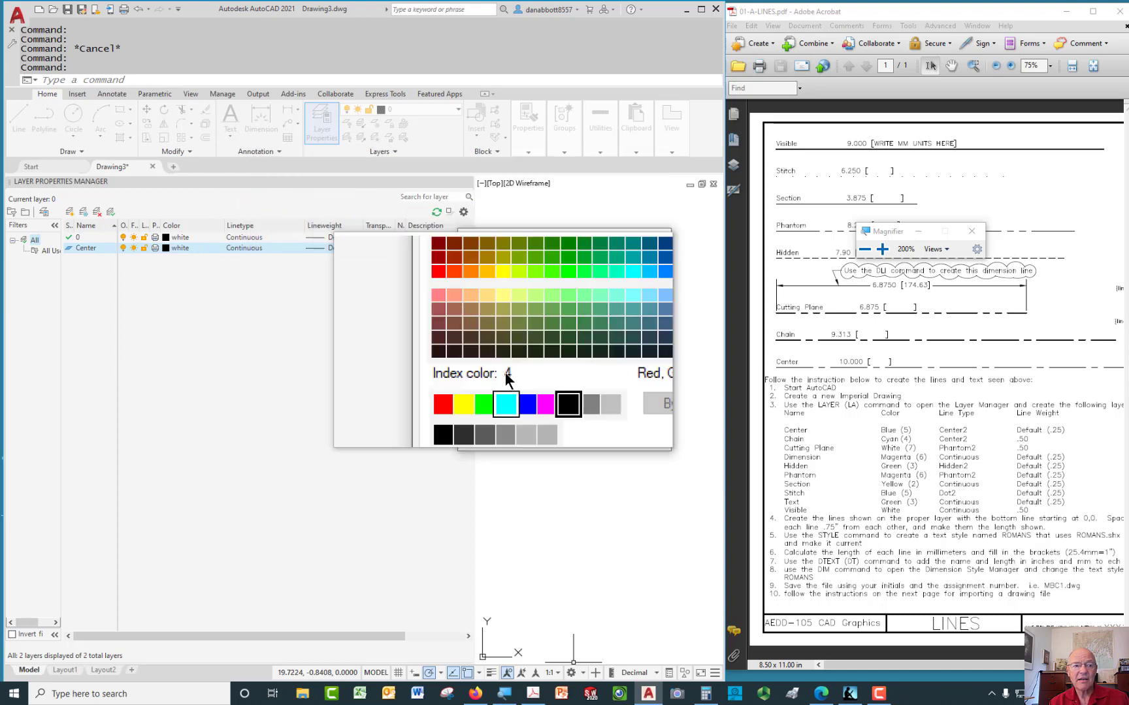
Set the Center layer's colour to blue
click(517, 378)
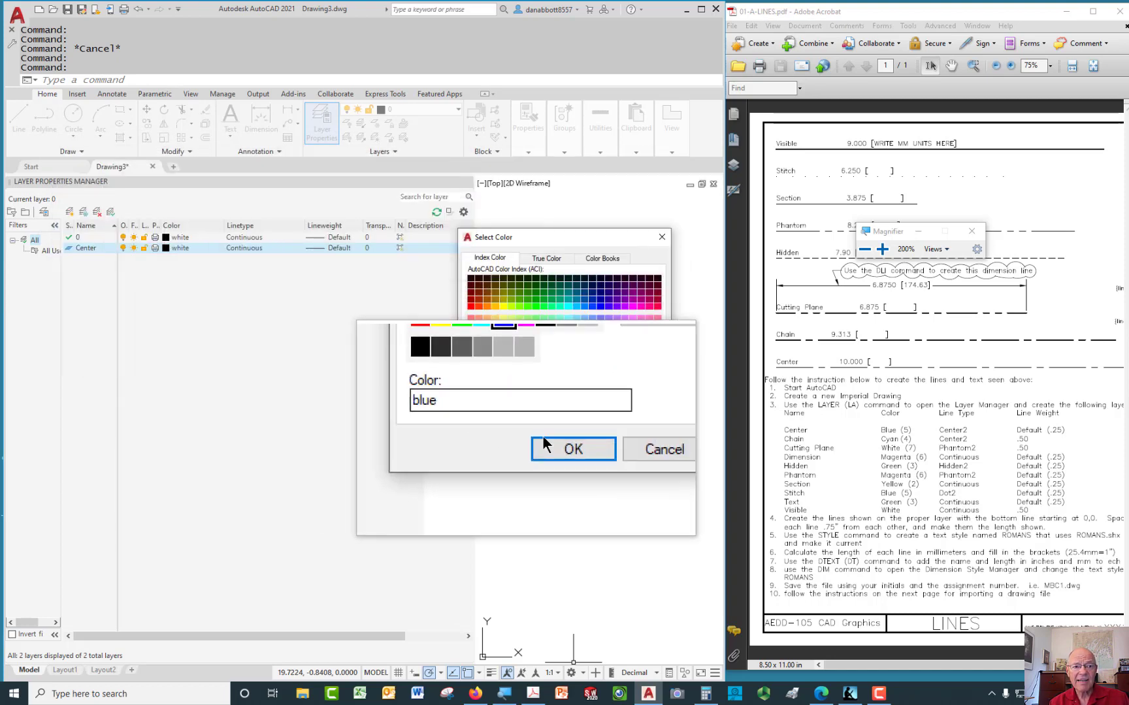
click(550, 446)
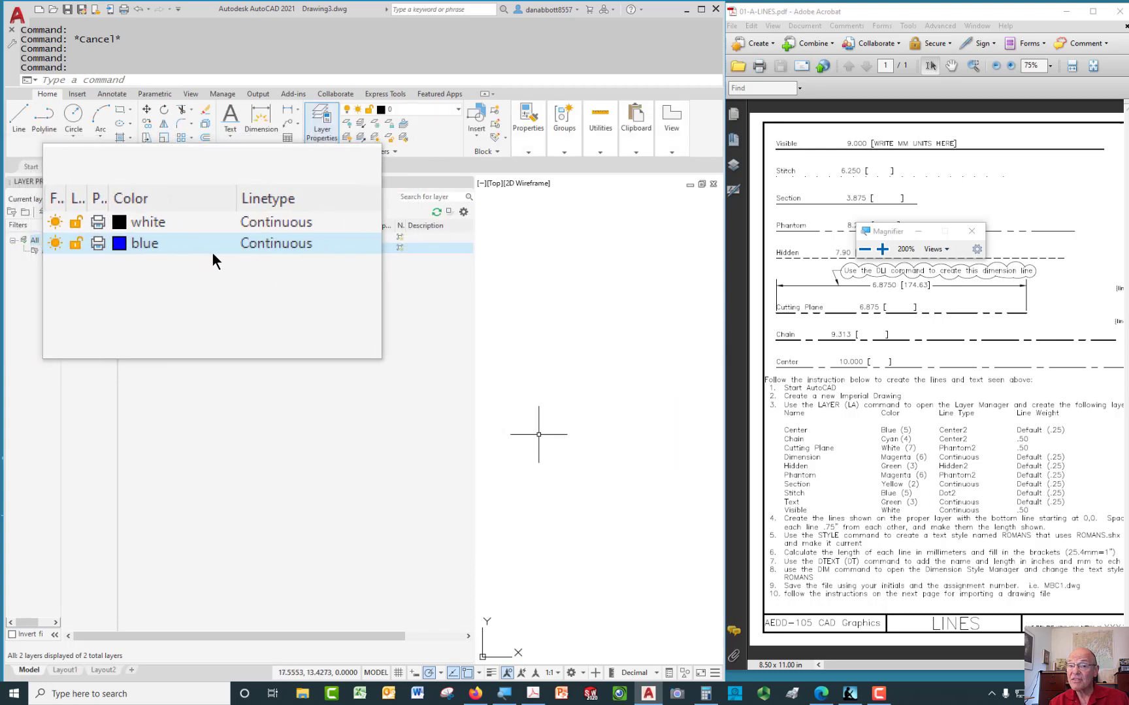
click(248, 248)
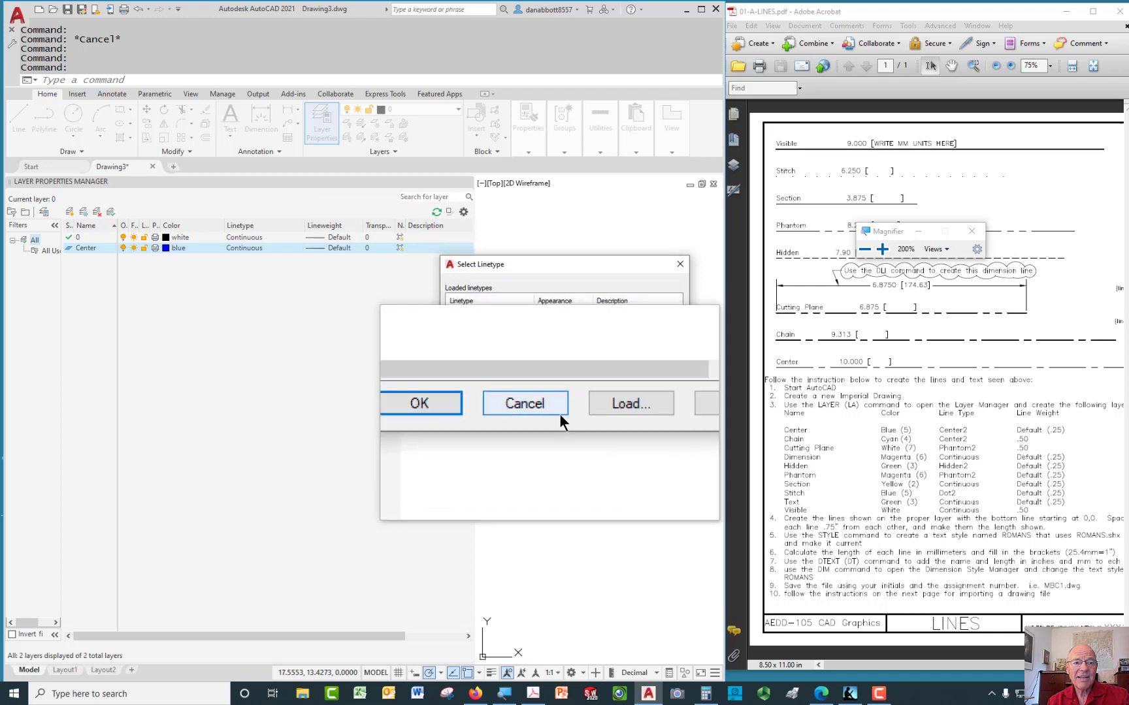
In the Load Linetypes list, mark CENTER2 and HIDDEN2 for loading
click(594, 408)
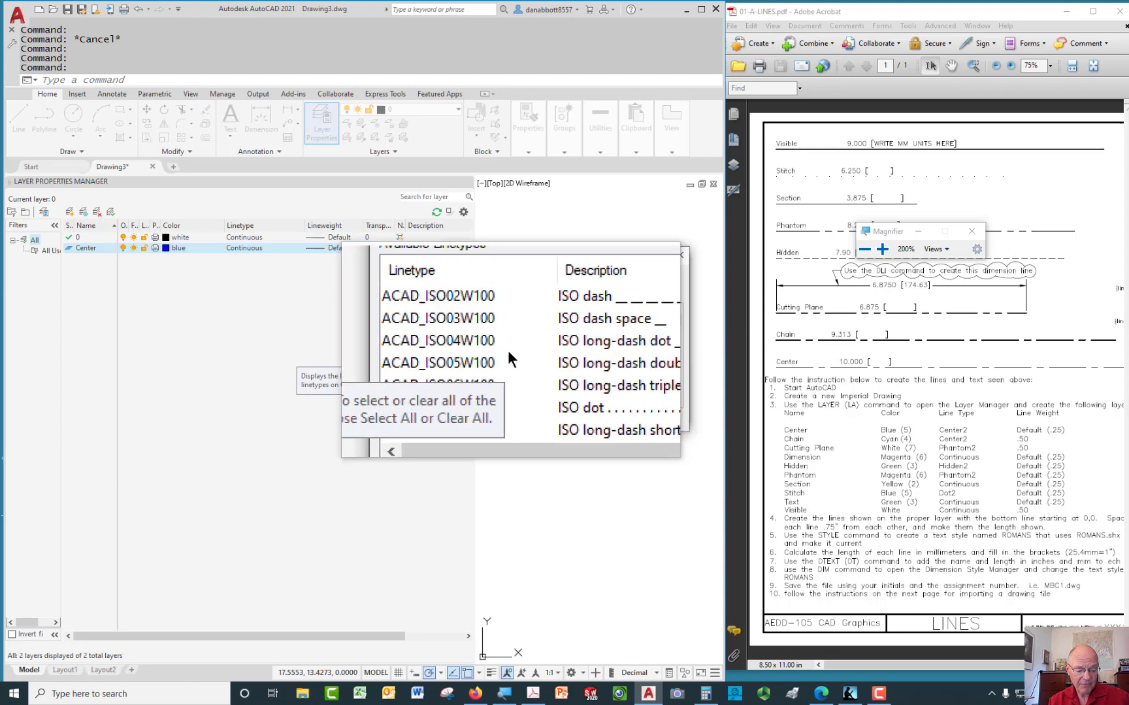
click(511, 345)
key(c)
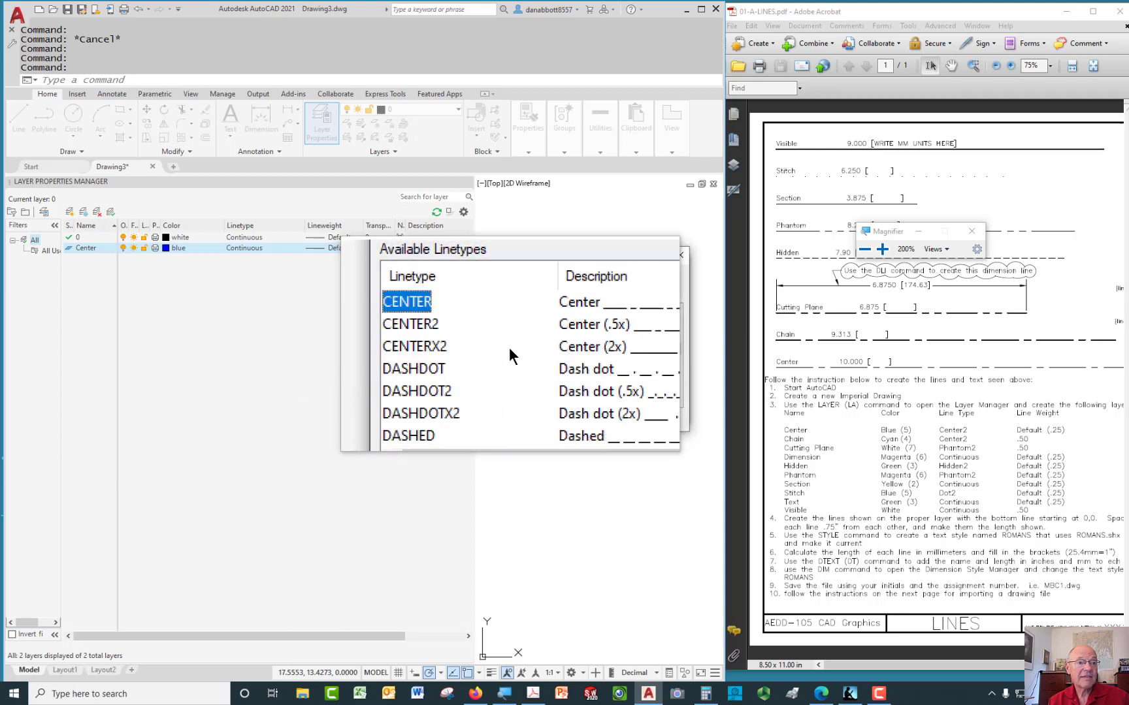
click(465, 334)
scroll(491, 359, down, 1)
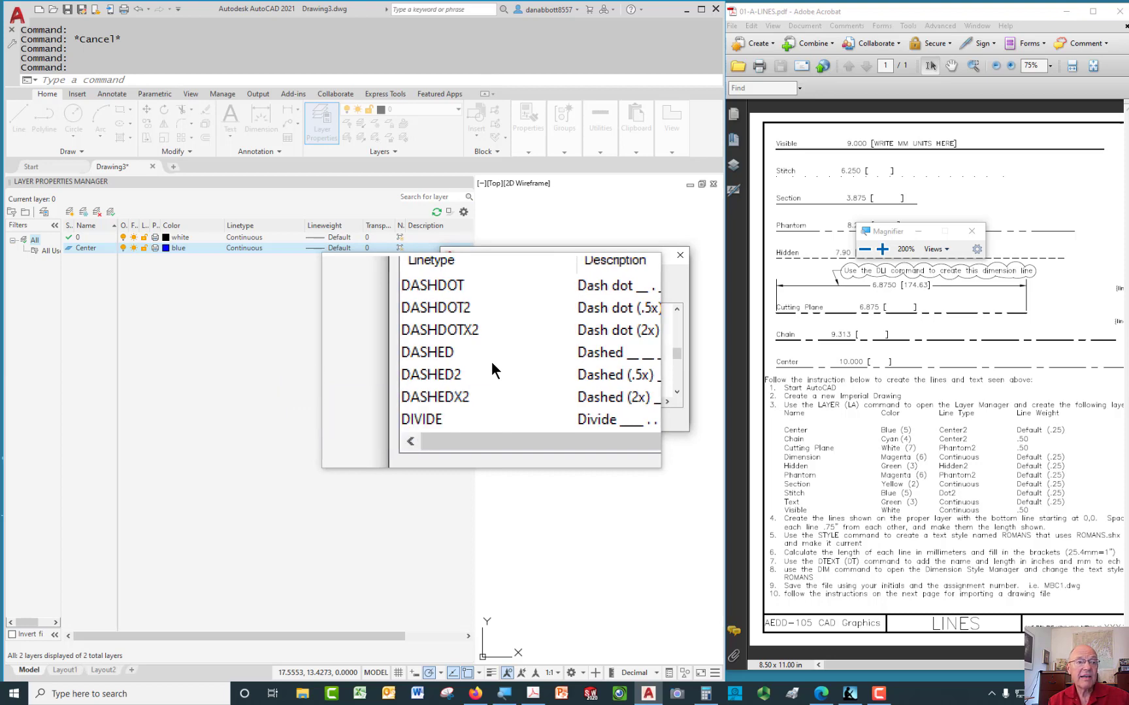
scroll(491, 363, down, 3)
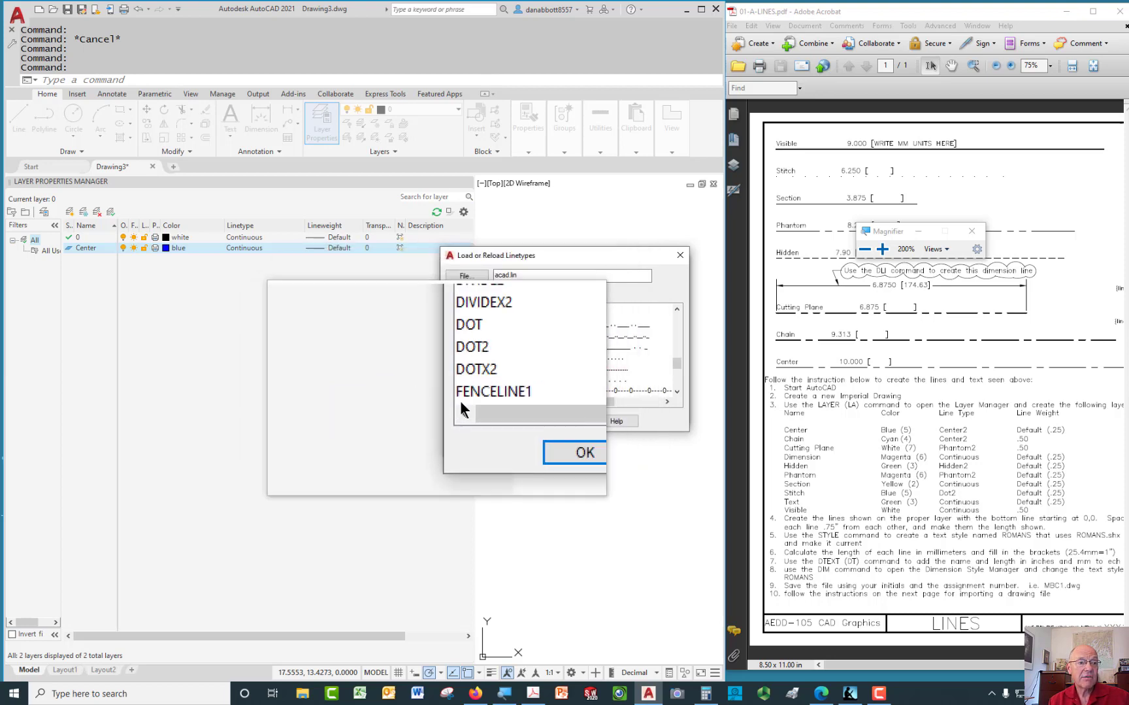
scroll(481, 376, down, 2)
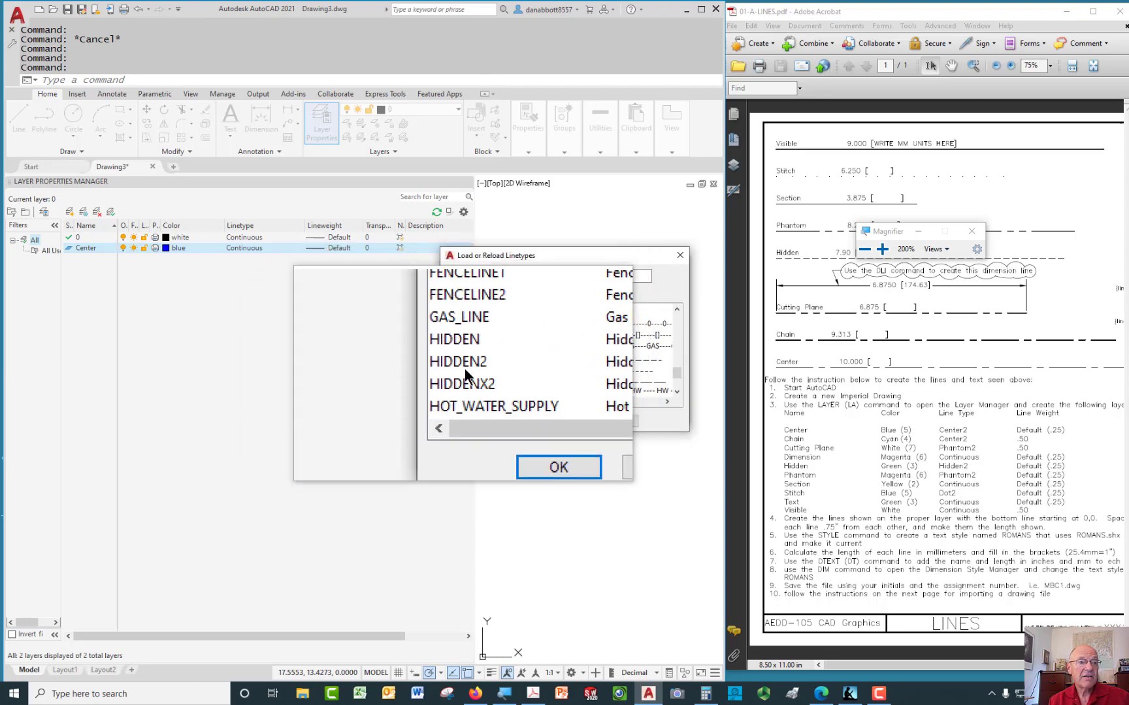
click(464, 369)
Add DOT2 and PHANTOM2, load them, and assign CENTER2 to the Center layer
scroll(473, 353, up, 3)
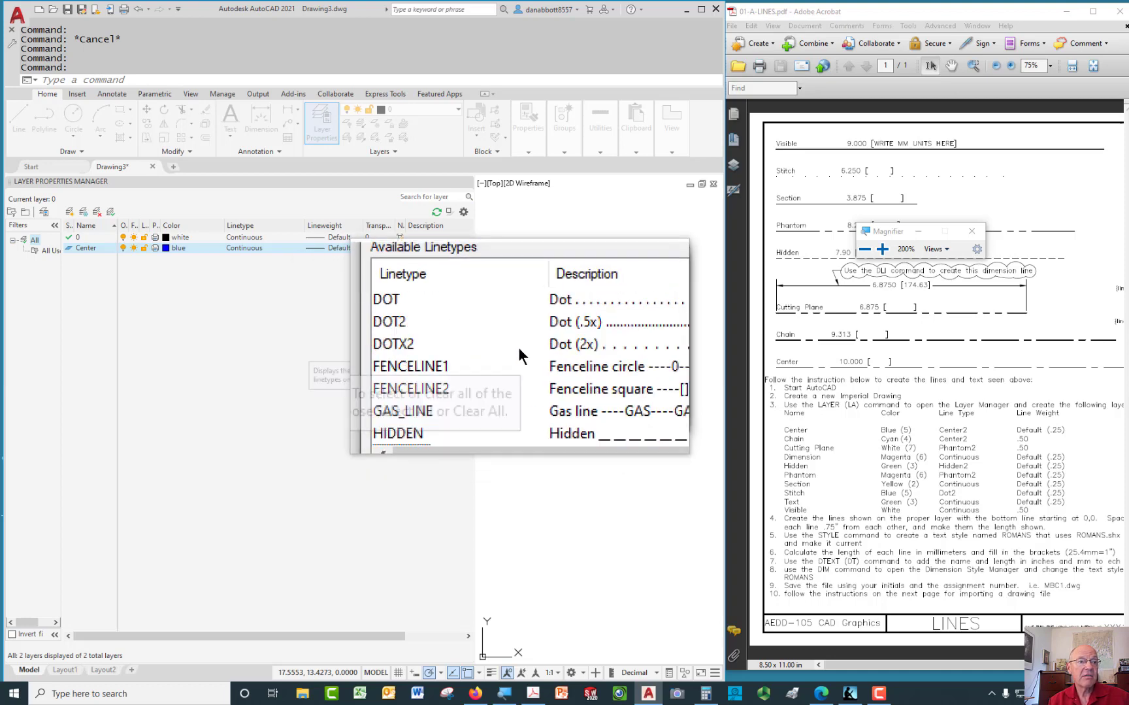
scroll(456, 367, down, 1)
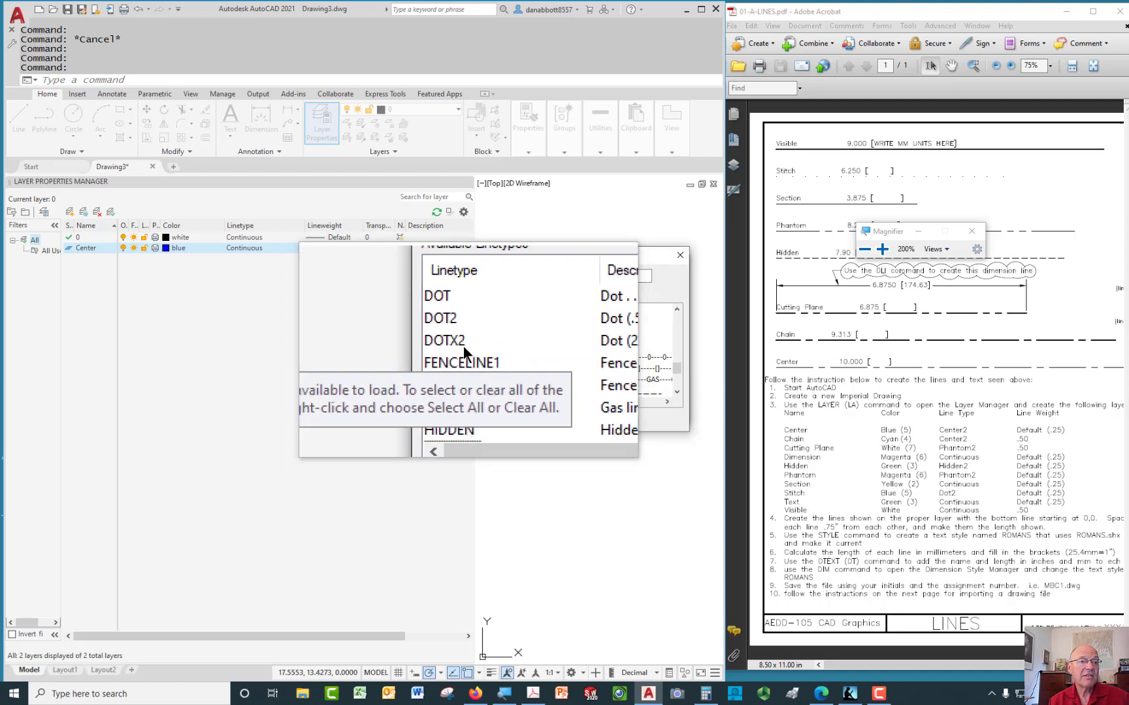
ctrl+click(460, 337)
scroll(488, 373, down, 3)
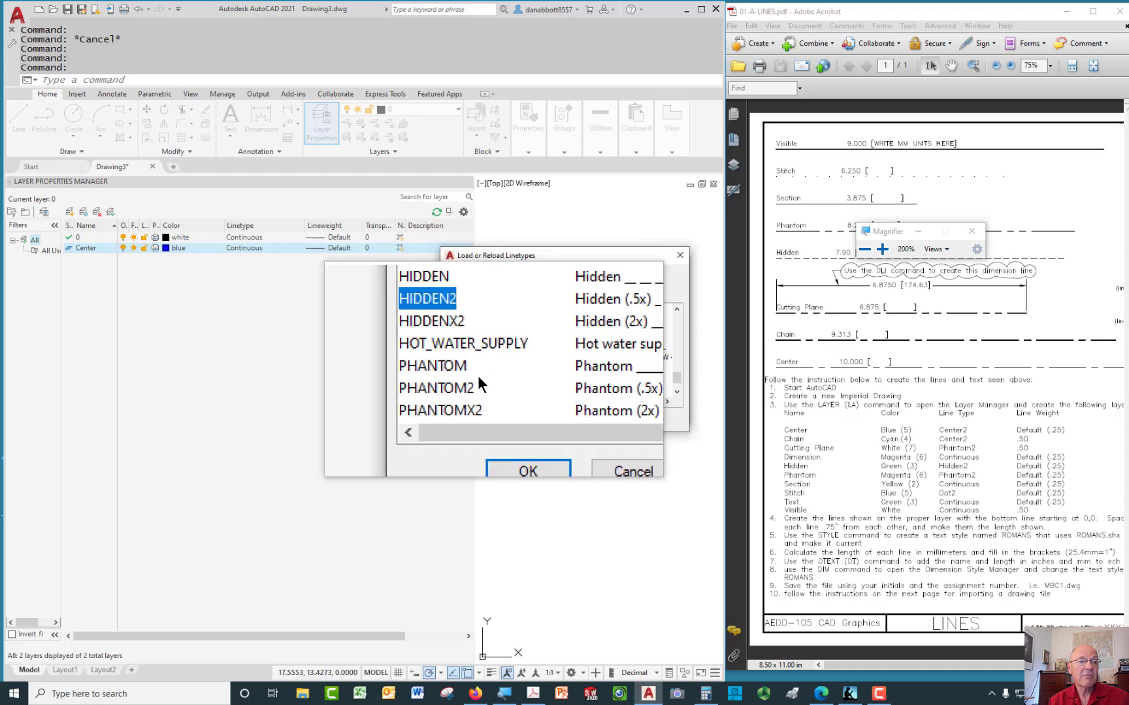
click(469, 356)
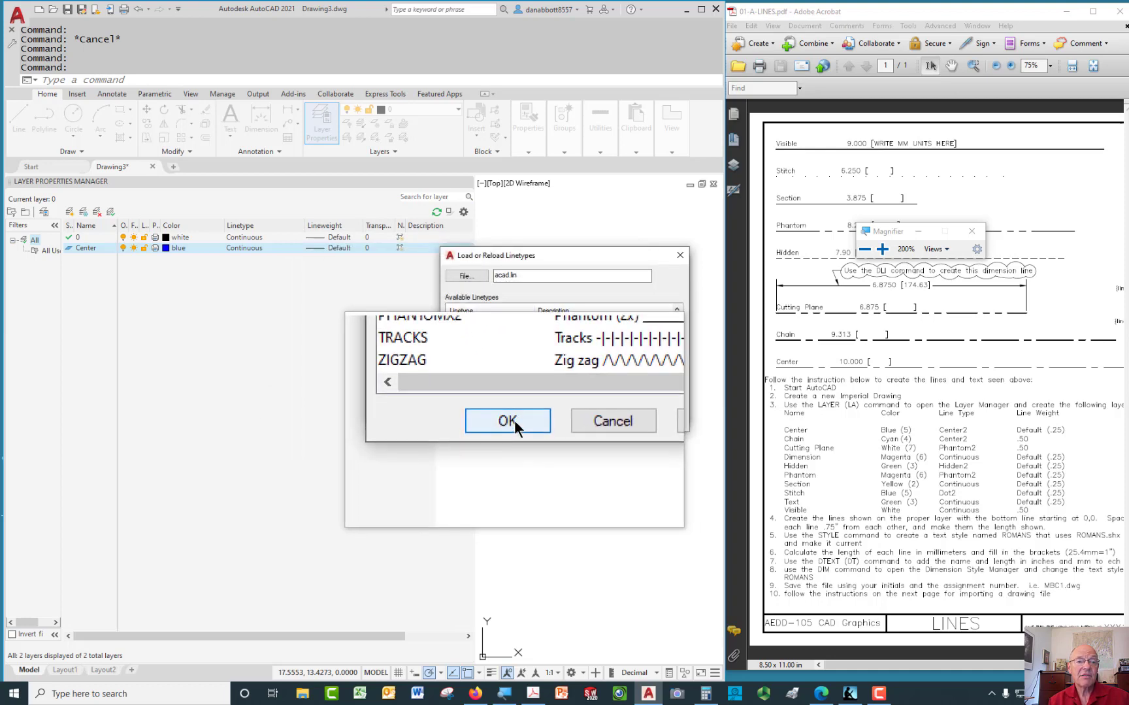
click(516, 420)
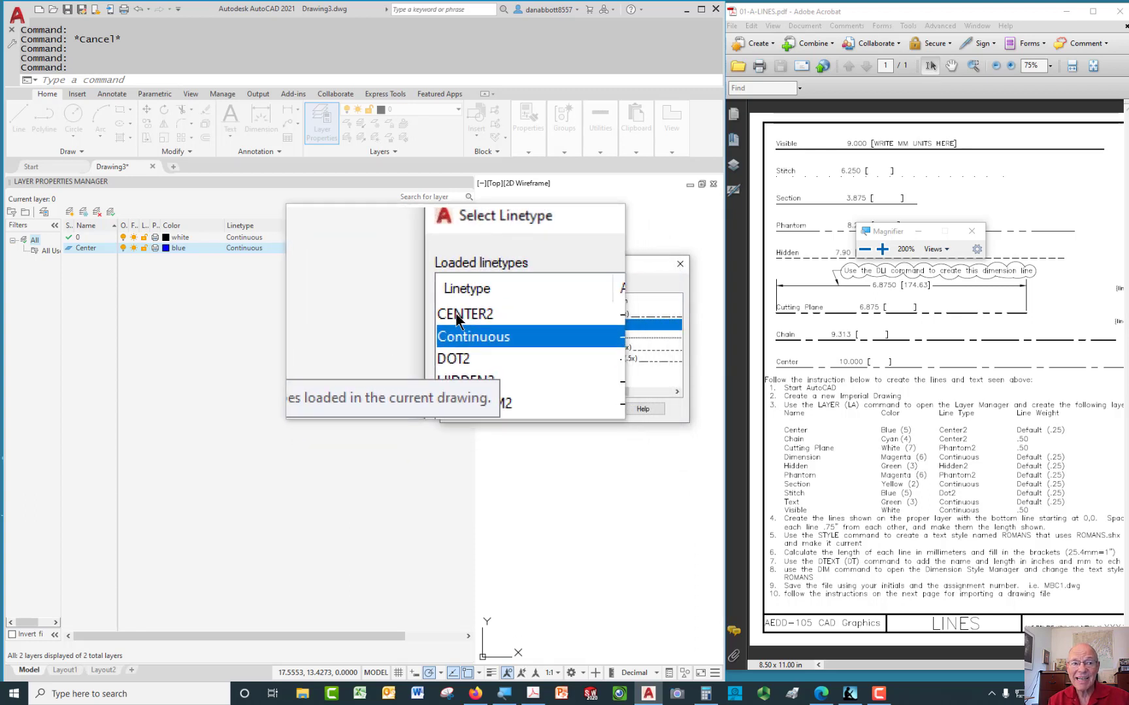
click(457, 314)
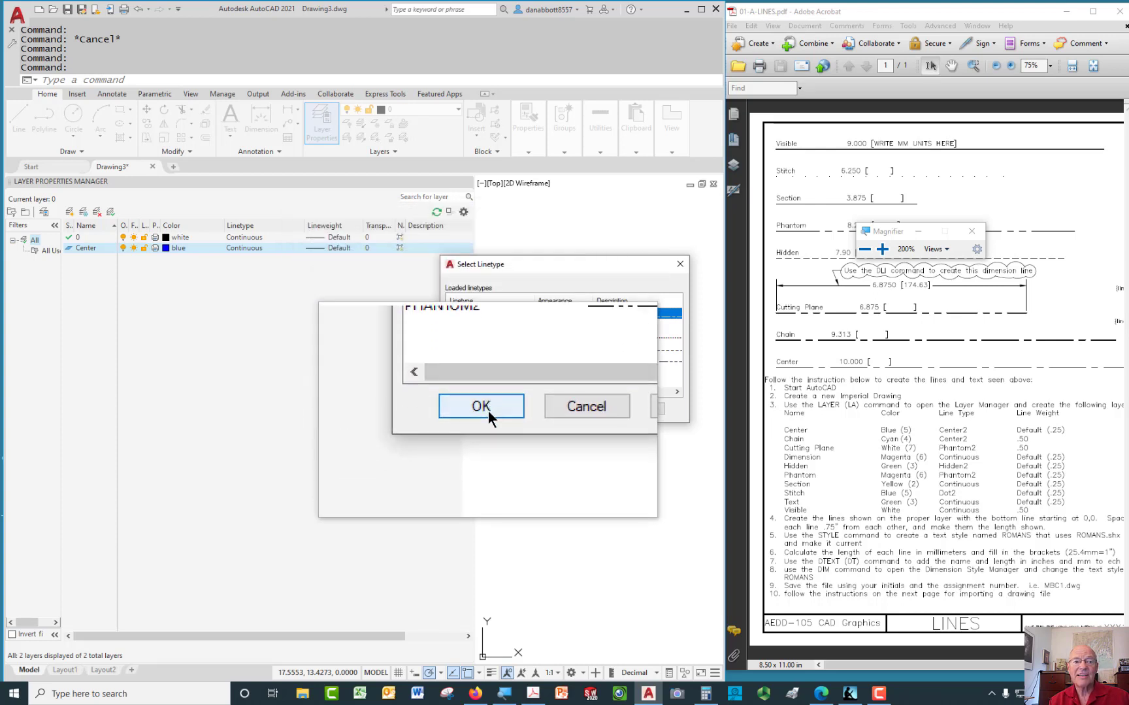
click(486, 406)
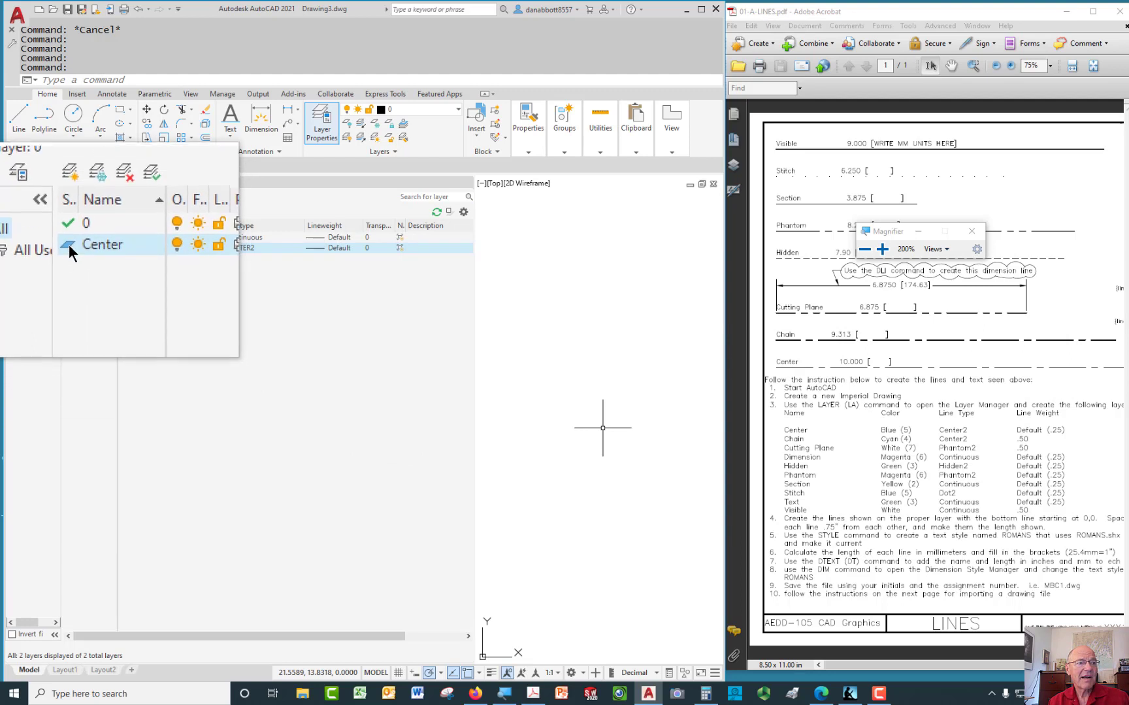
Add another new layer, default-named Layer1, below Center
click(70, 214)
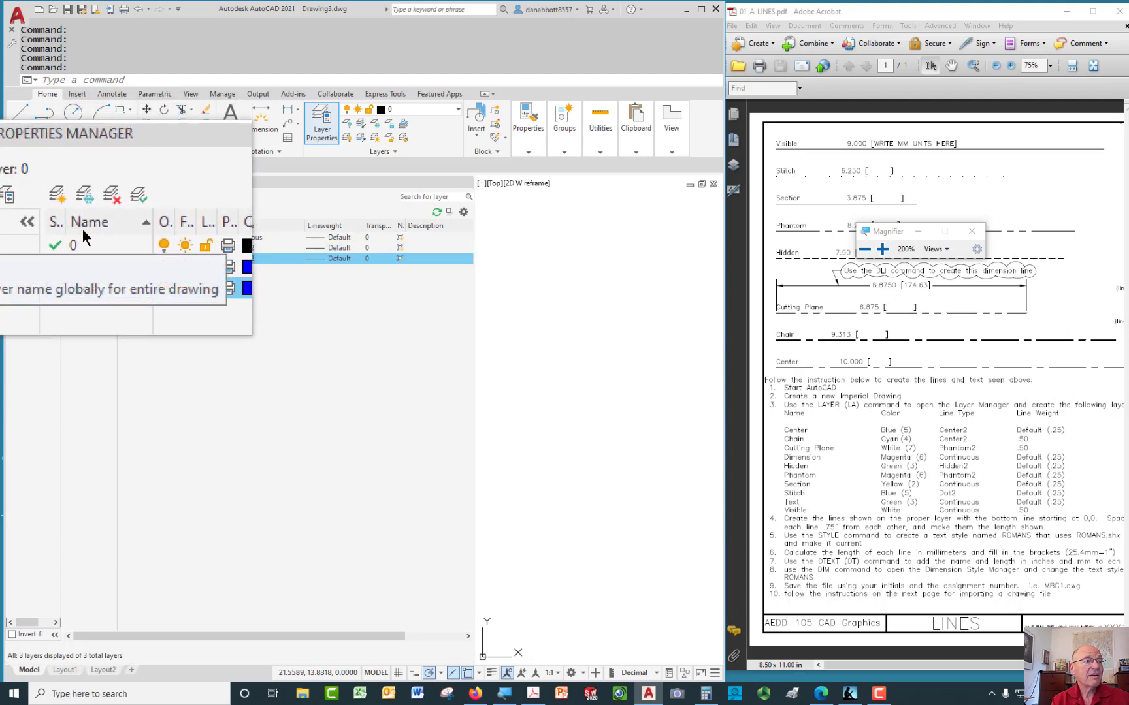
Name the new layer Chain and colour it cyan
text(C)
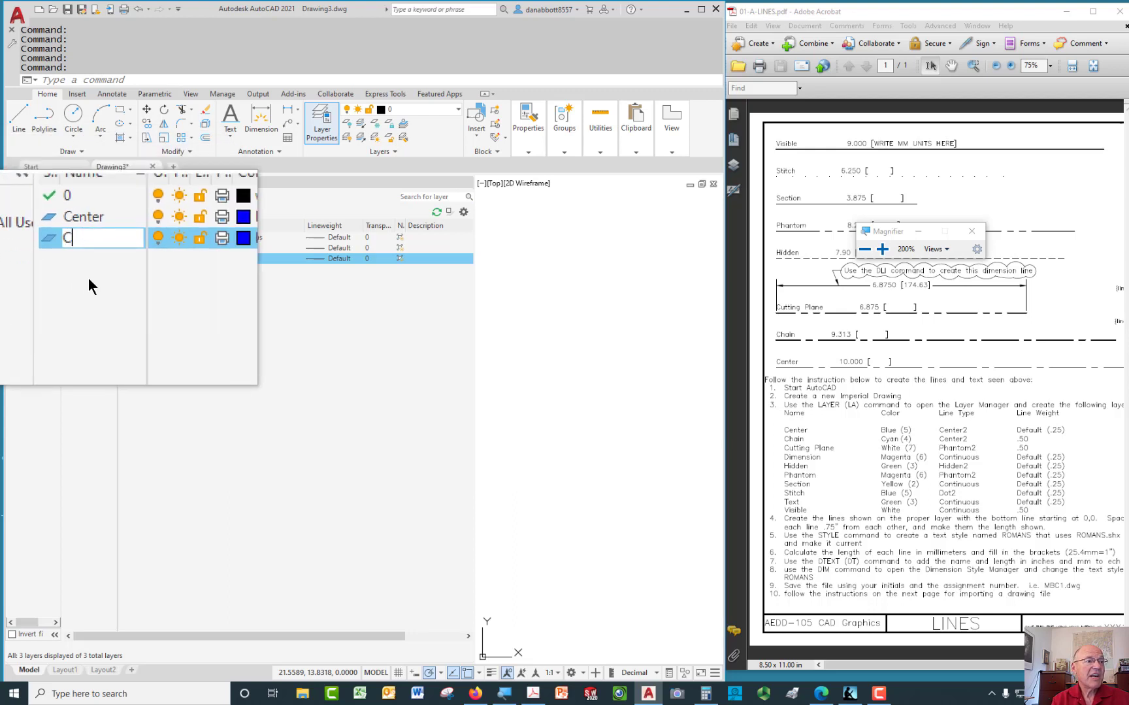
text(hain)
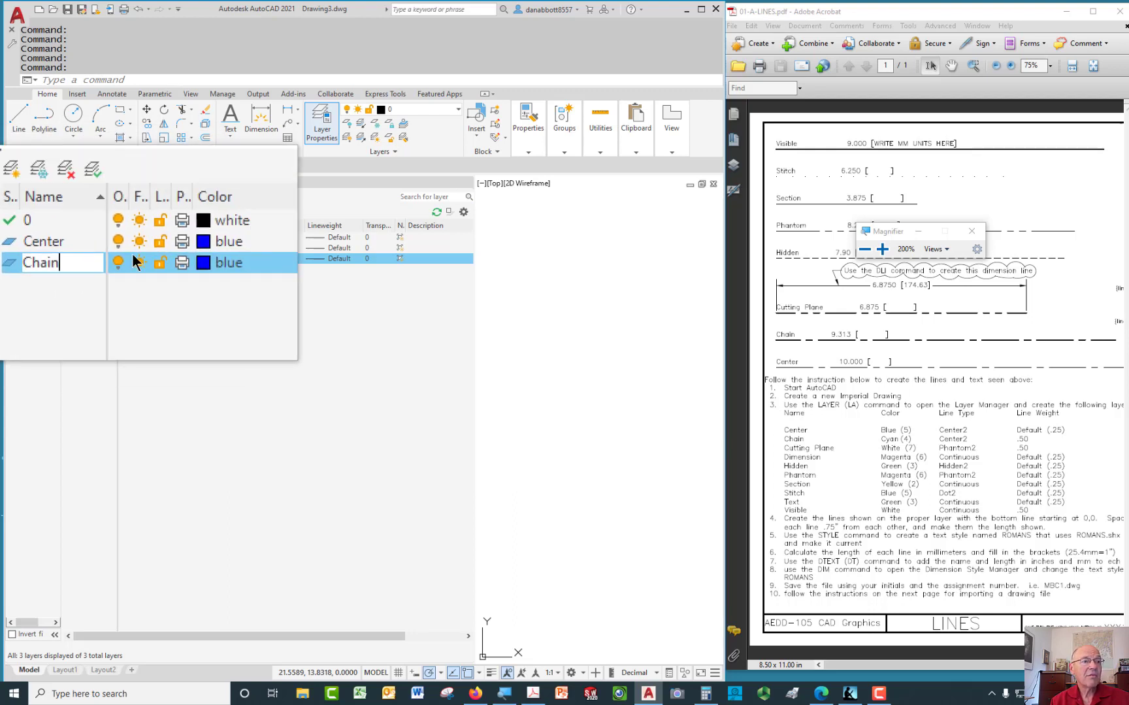
click(167, 258)
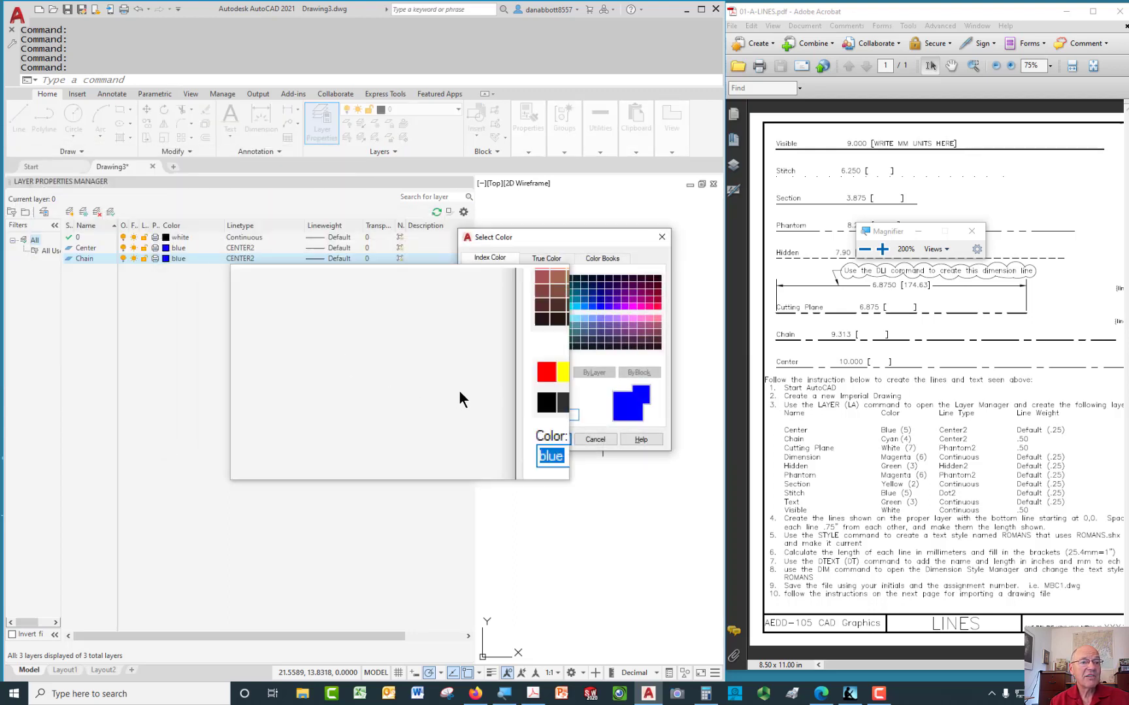
click(504, 373)
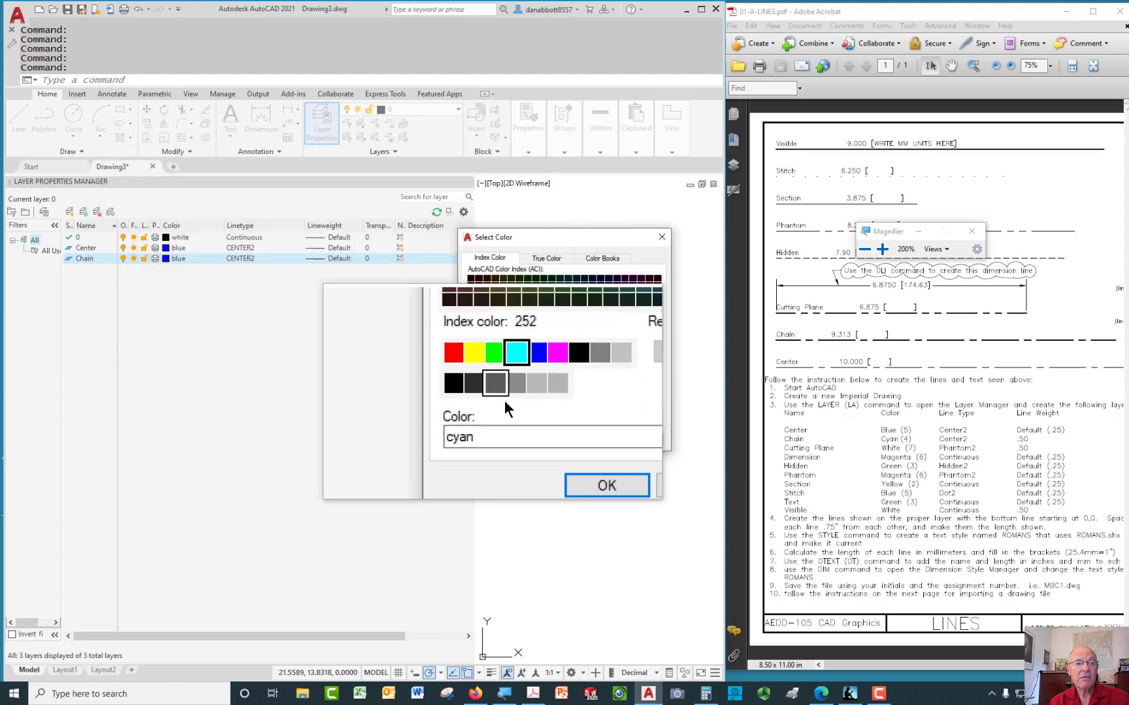
click(555, 437)
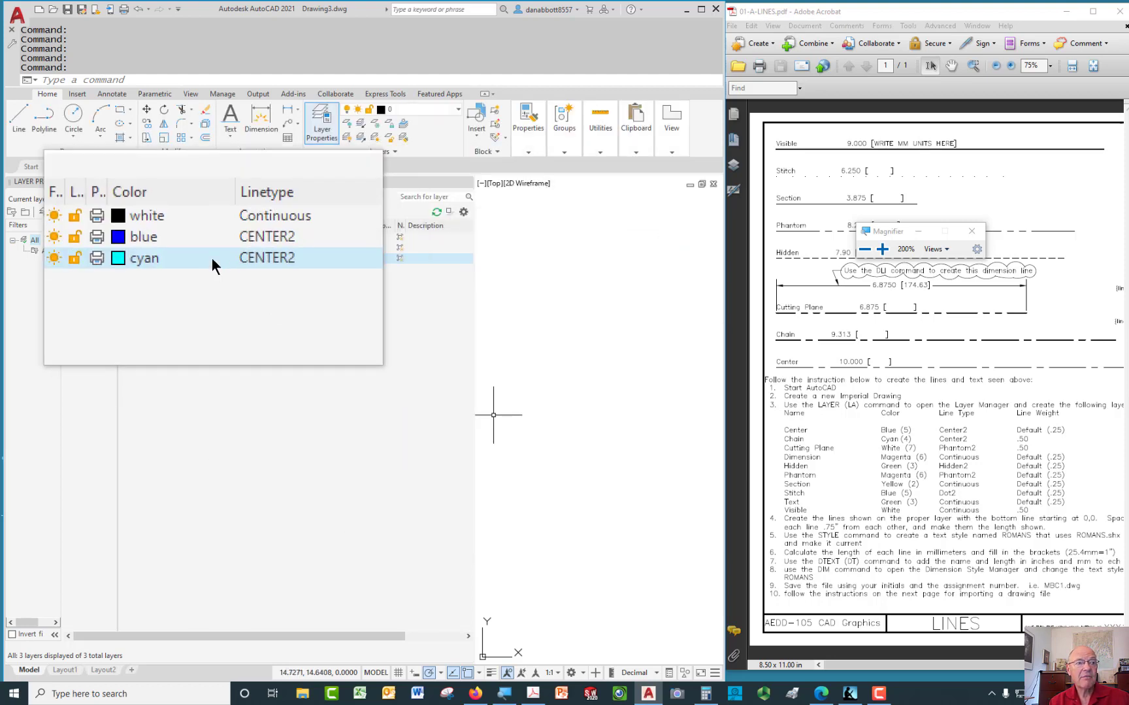
Give the Chain layer a 0.50 mm lineweight
click(339, 260)
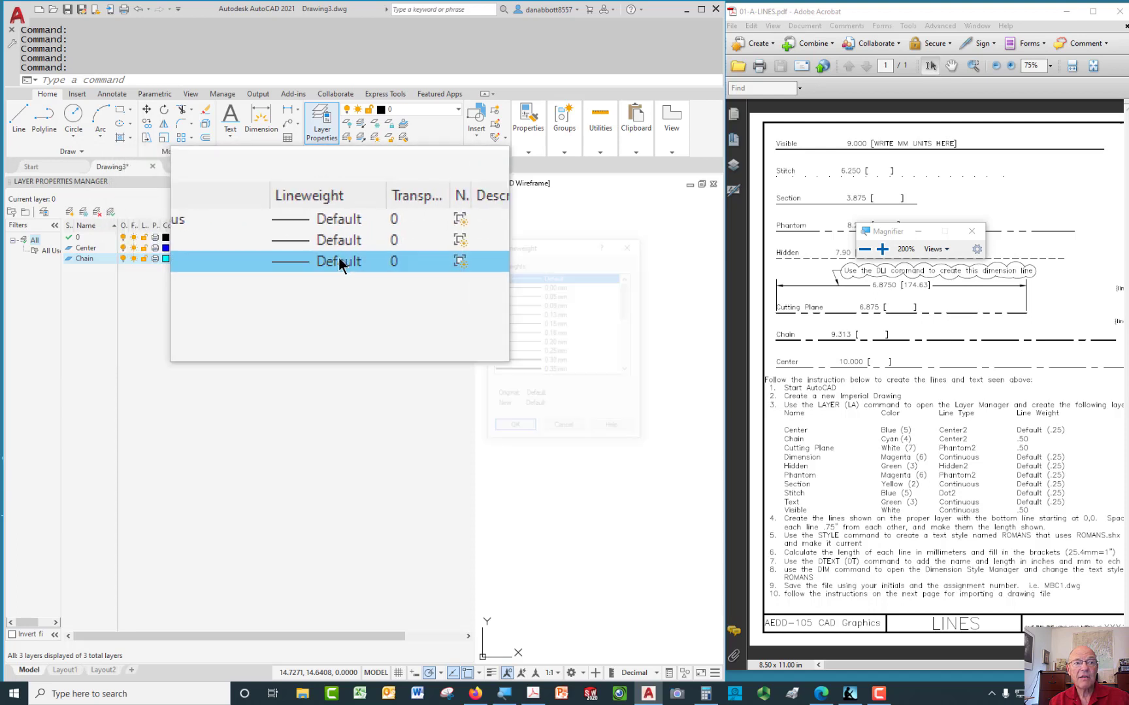
scroll(575, 346, down, 1)
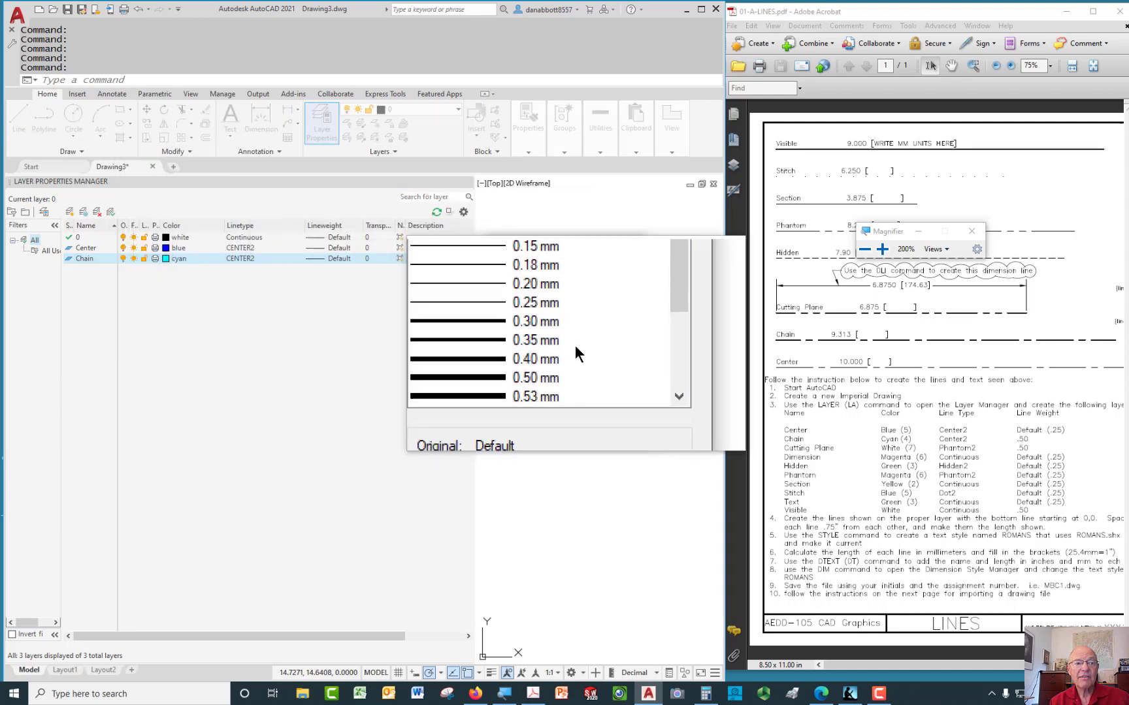
scroll(575, 347, up, 1)
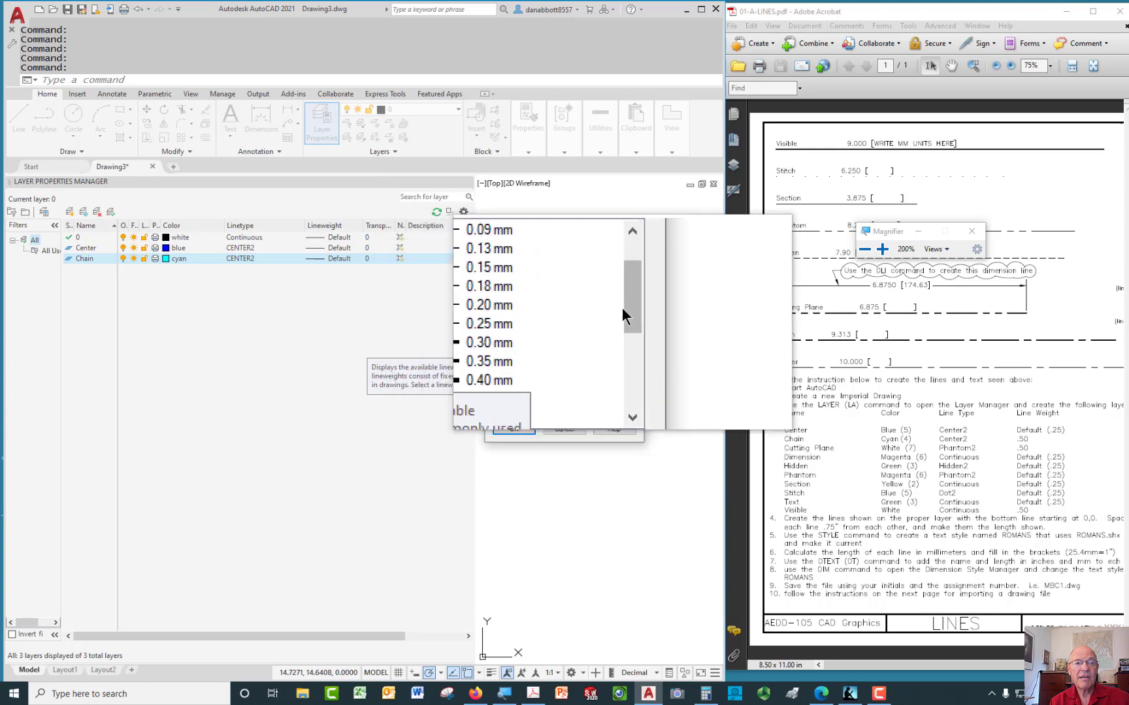
scroll(607, 330, down, 3)
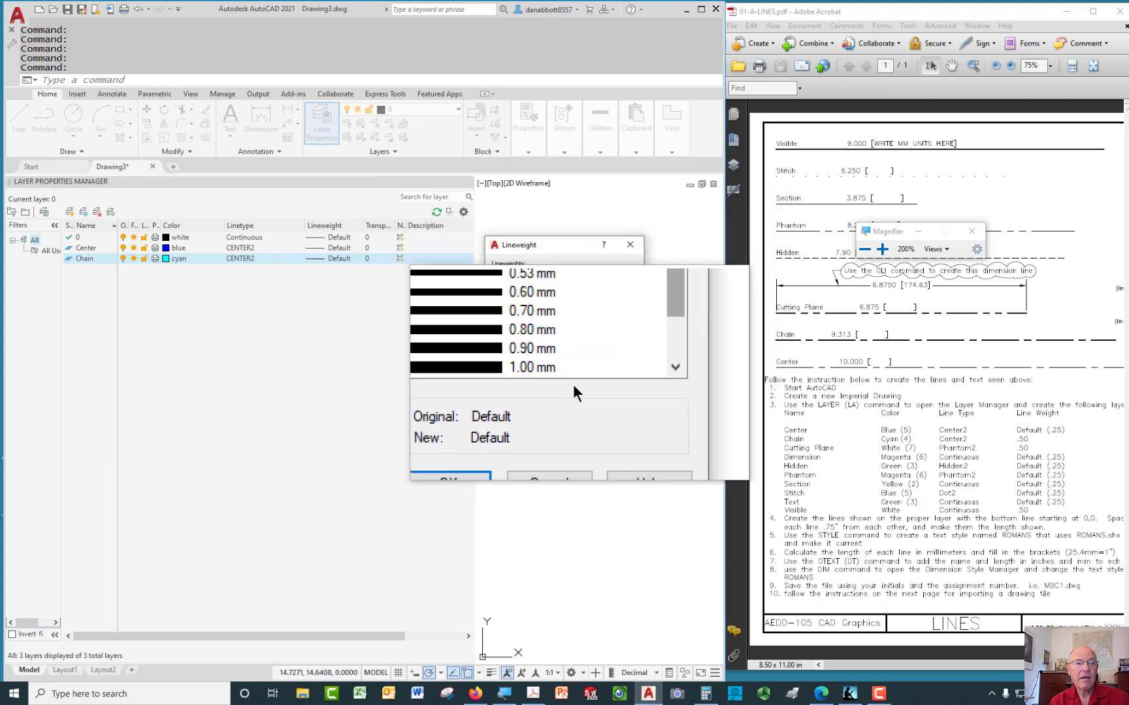
click(541, 315)
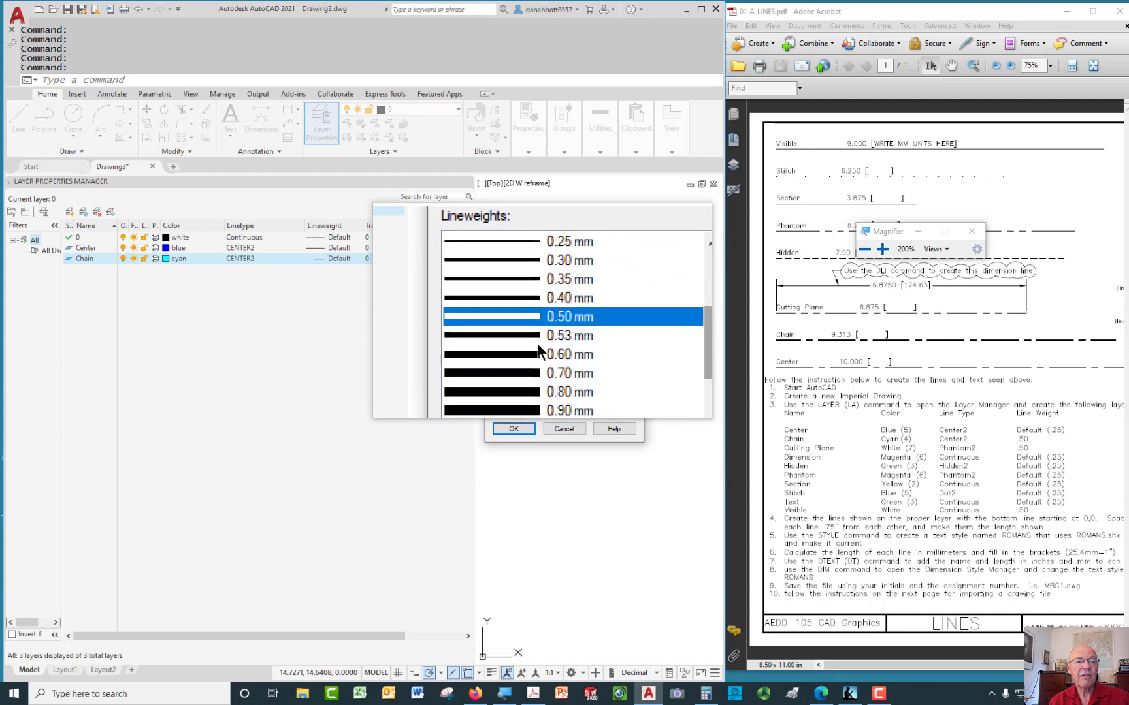
click(513, 429)
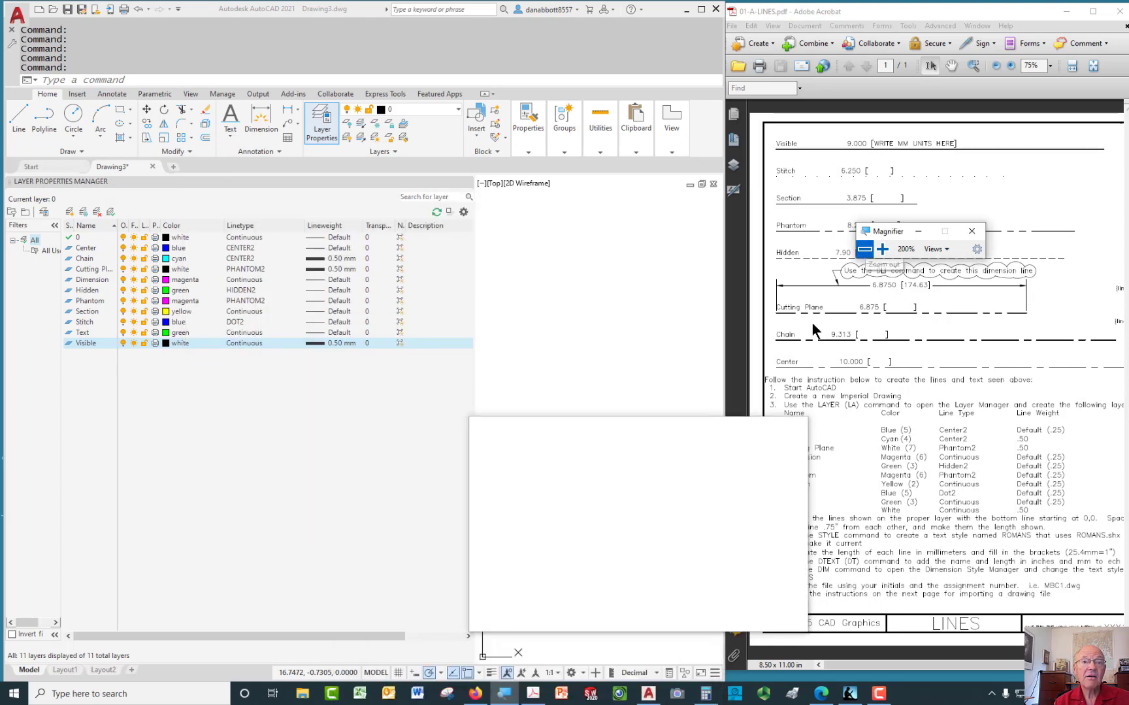
Draw a 10-unit horizontal line starting at 0,0
click(964, 231)
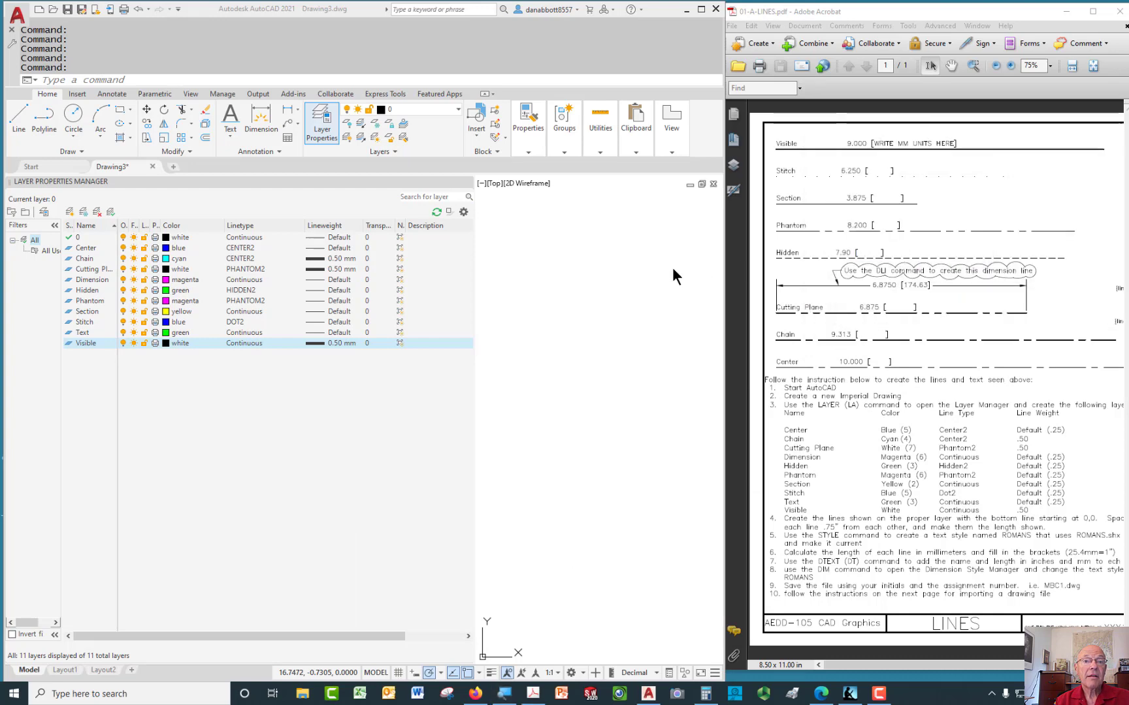
click(322, 126)
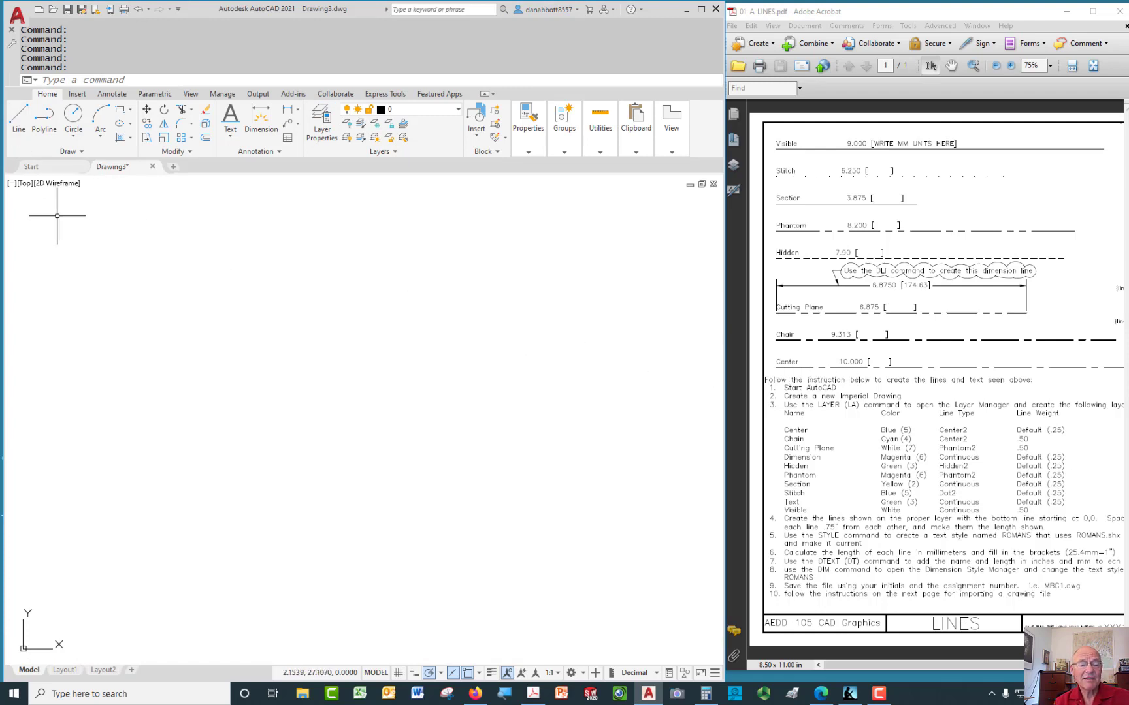
click(16, 117)
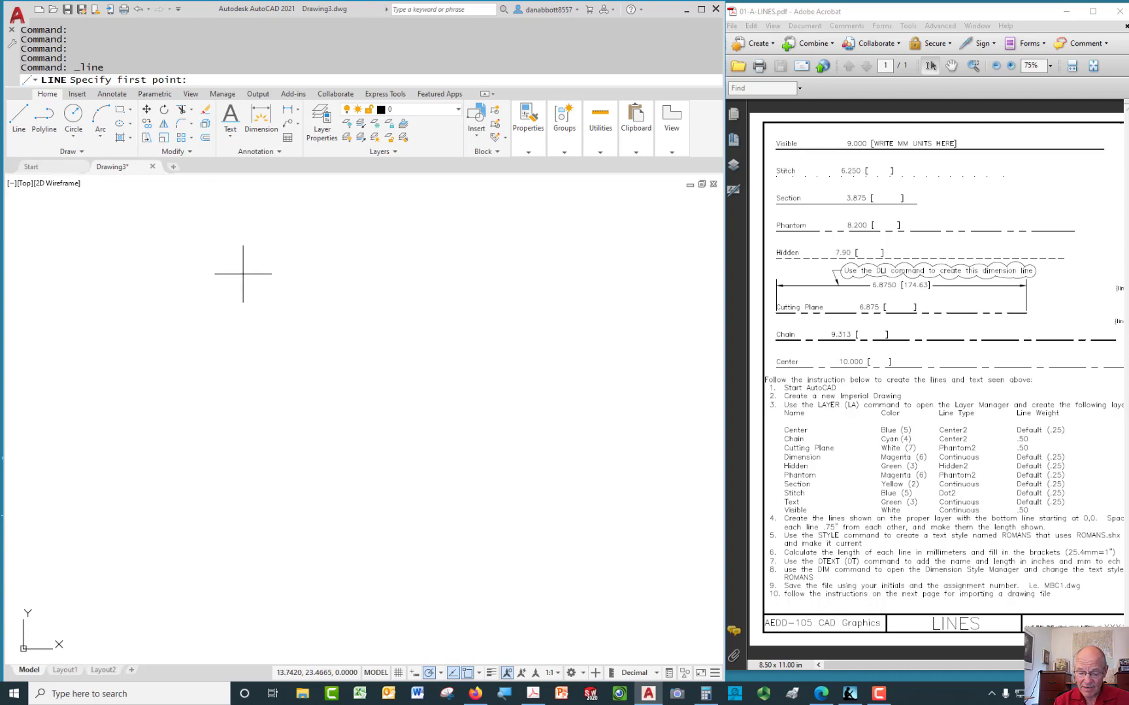
text(0,)
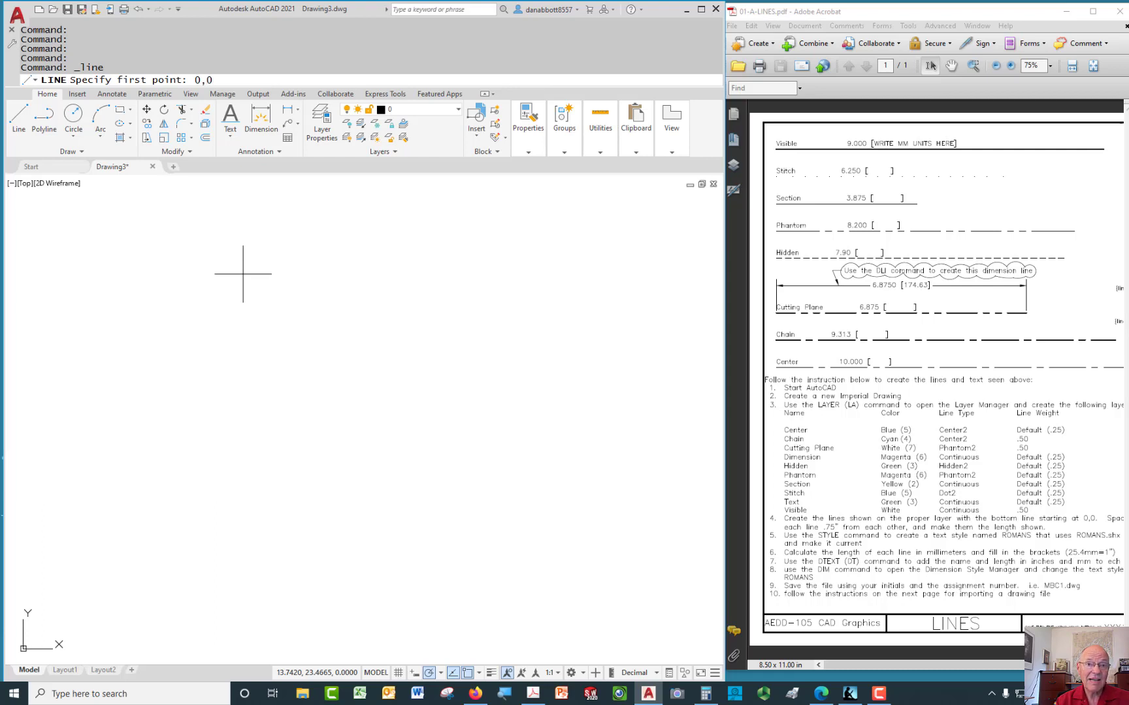
text(0)
key(Return)
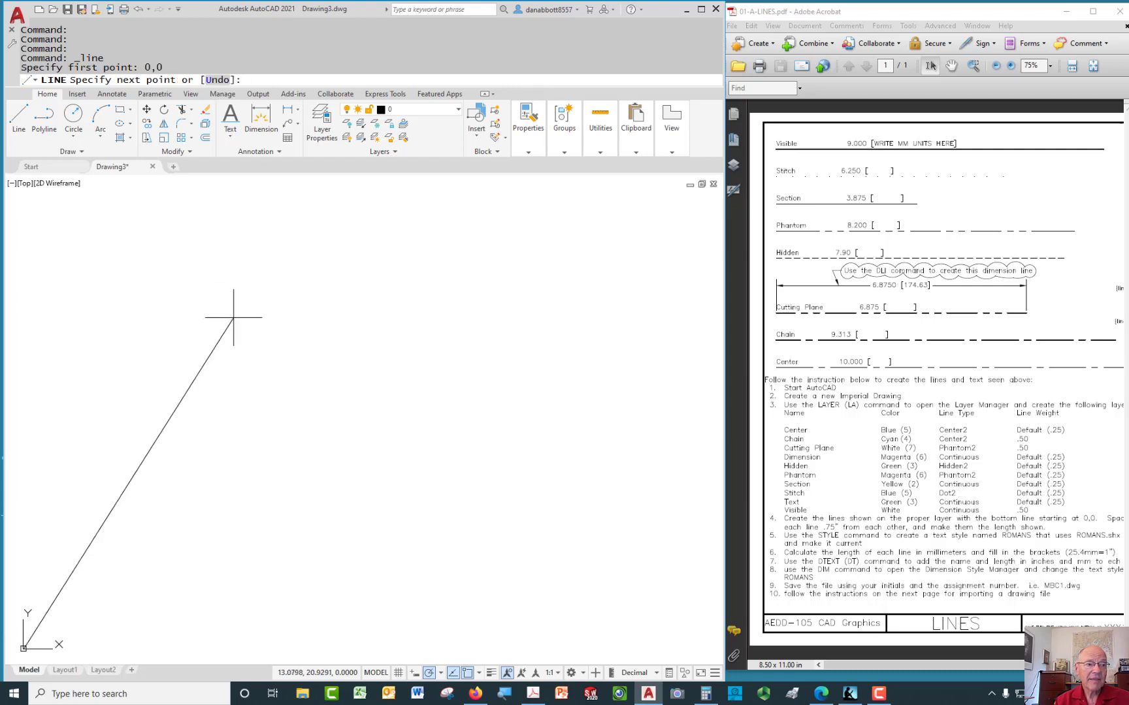
scroll(235, 317, down, 4)
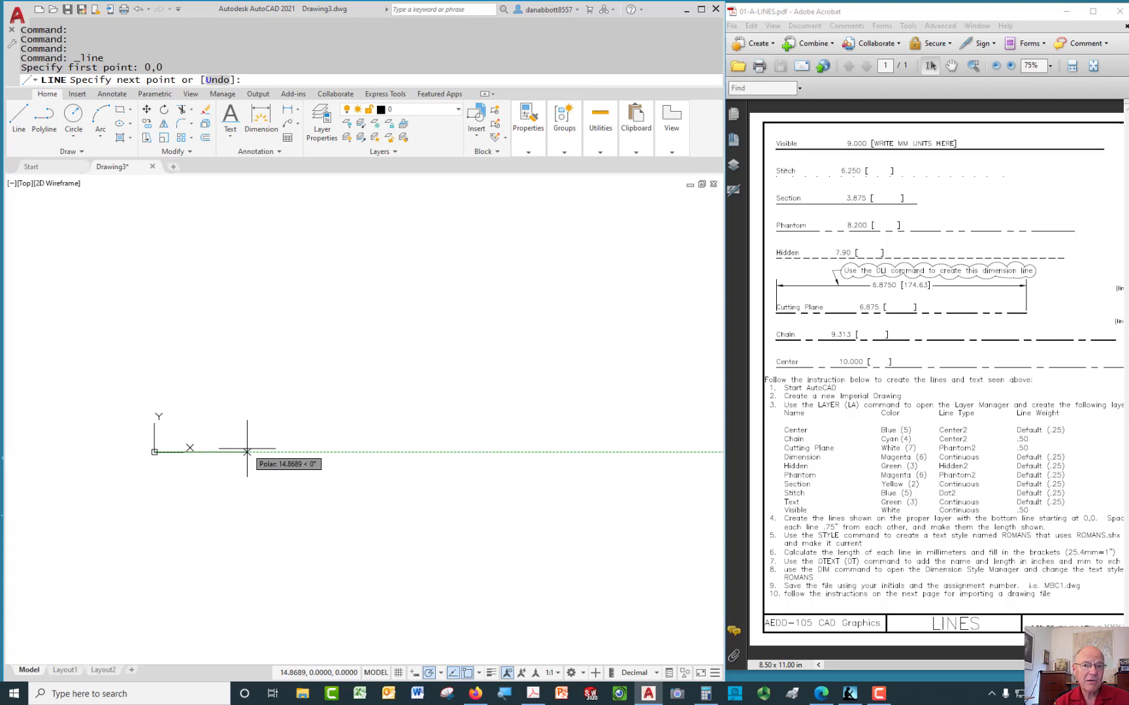
text(0)
key(Return)
key(Return)
Move the 10-unit line onto the Center layer so it shows blue dash-dot
scroll(187, 462, up, 2)
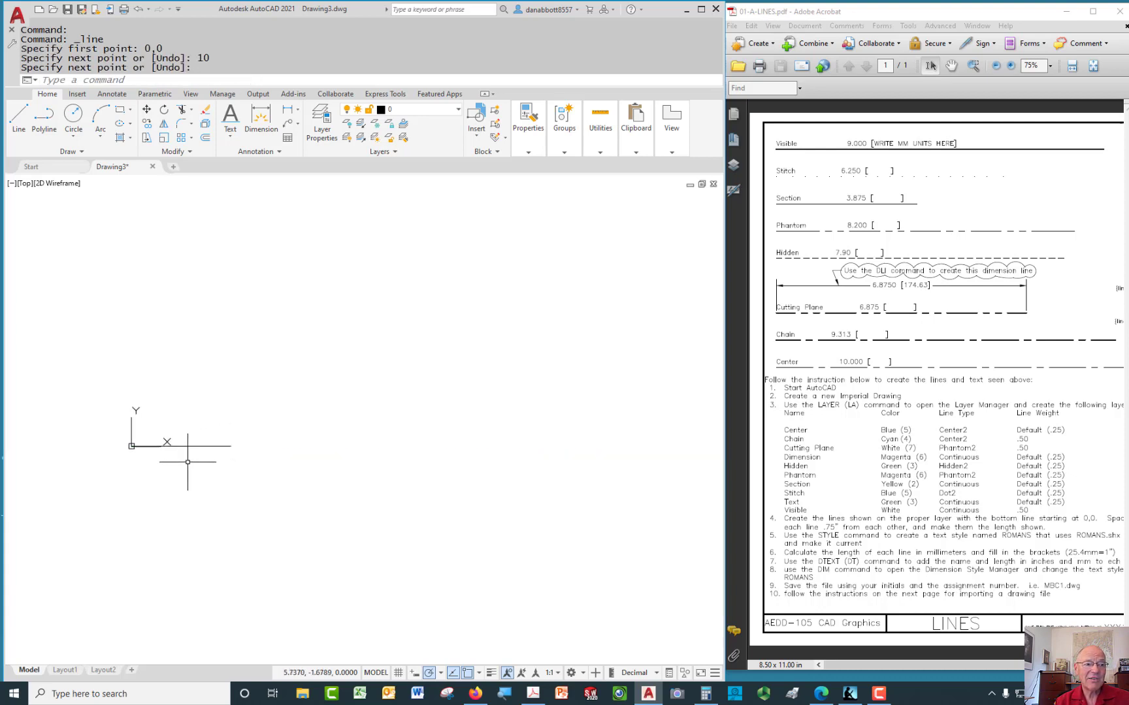
scroll(188, 462, up, 4)
middle_drag(176, 453, 347, 524)
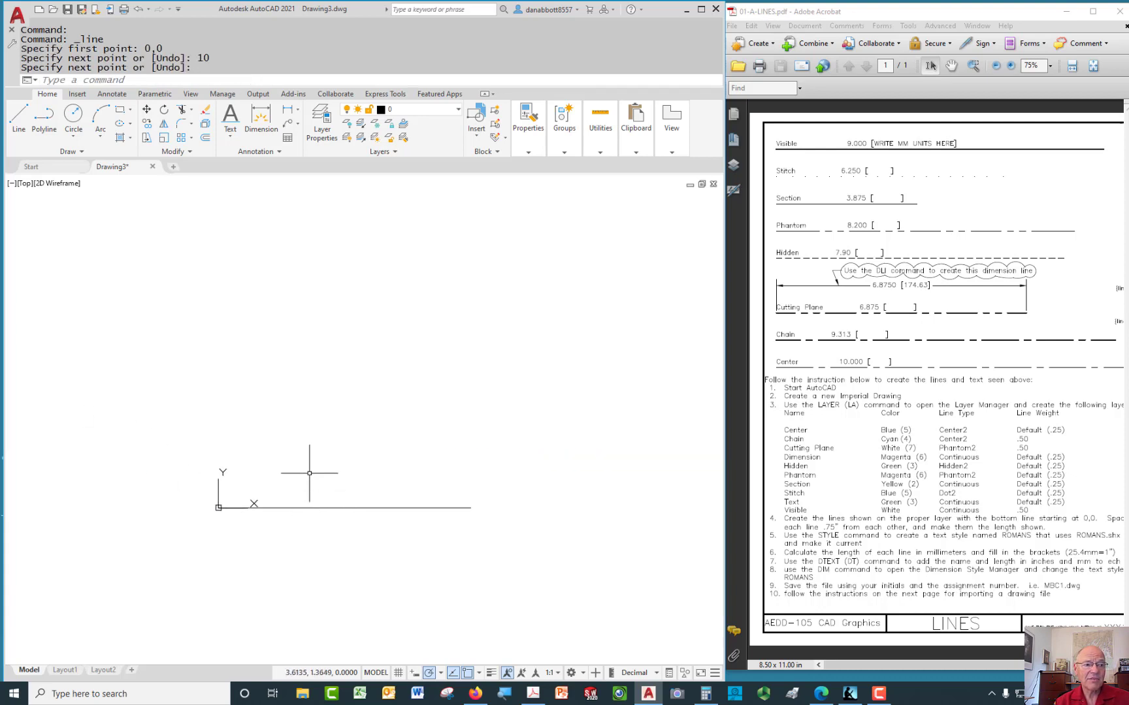
mouse_move(310, 473)
middle_down()
mouse_move(330, 464)
mouse_move(330, 449)
middle_up()
scroll(331, 447, up, 2)
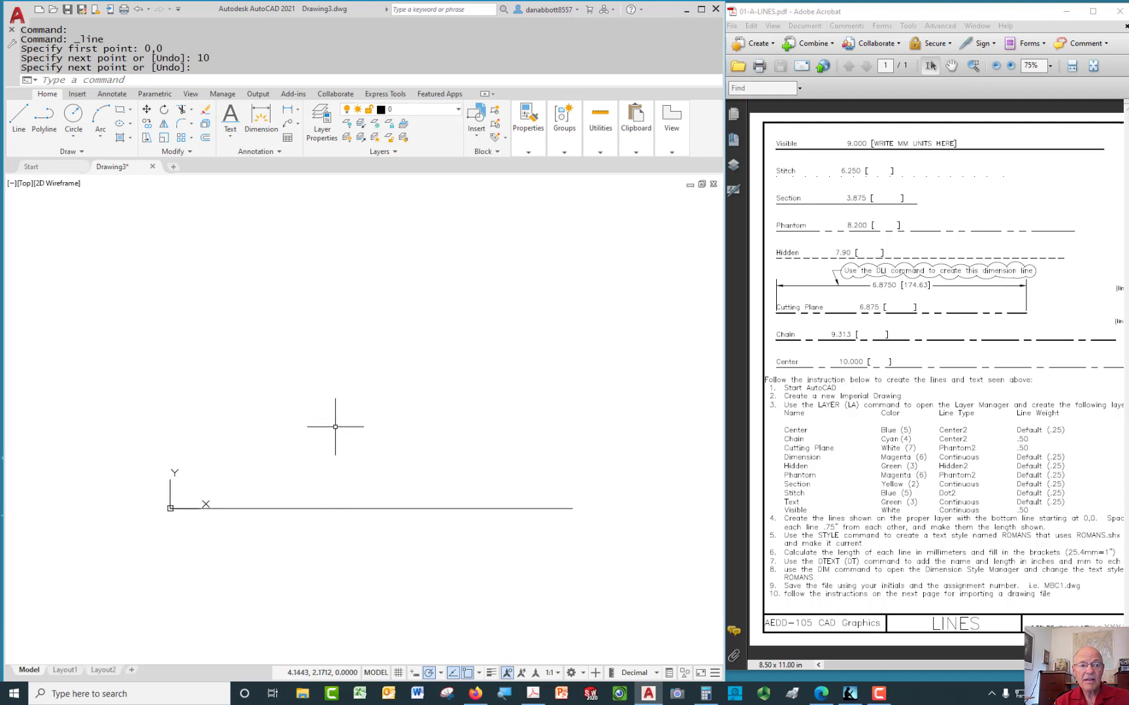
click(343, 509)
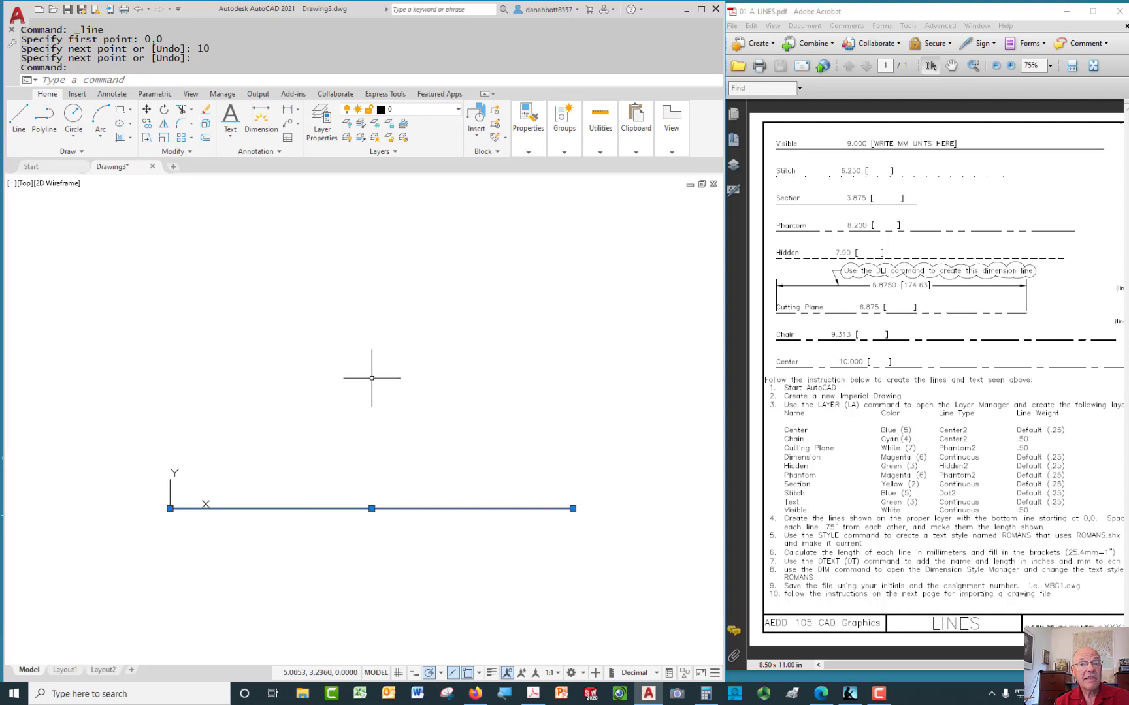
click(449, 107)
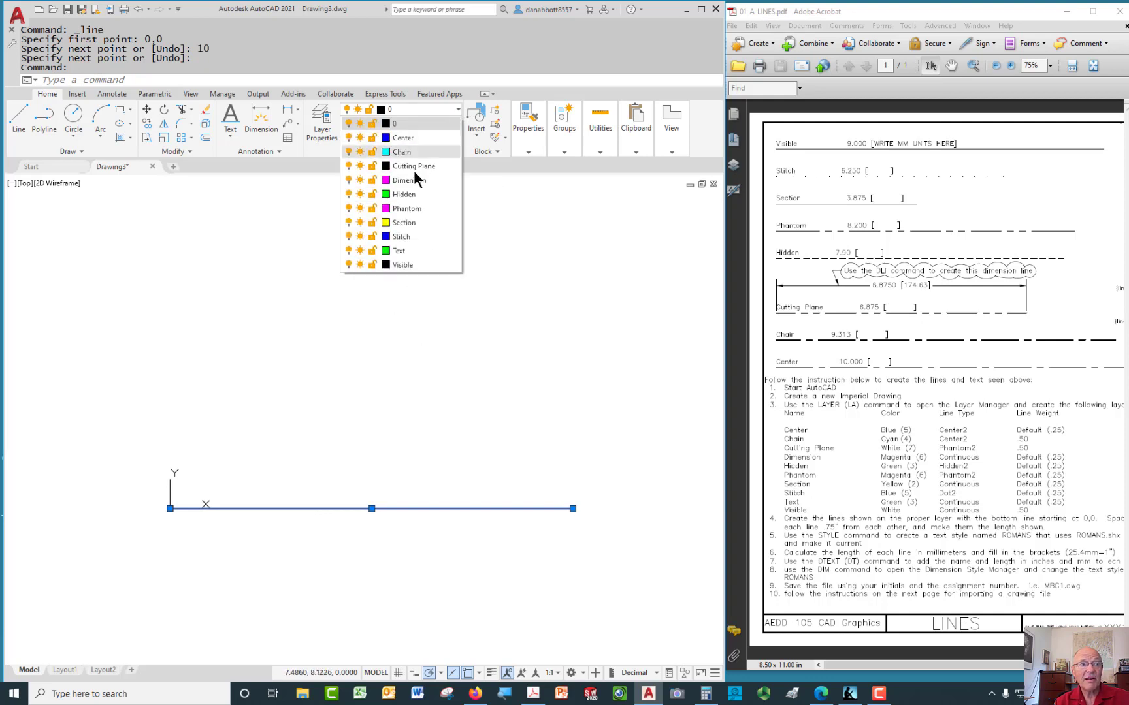
click(403, 140)
key(Escape)
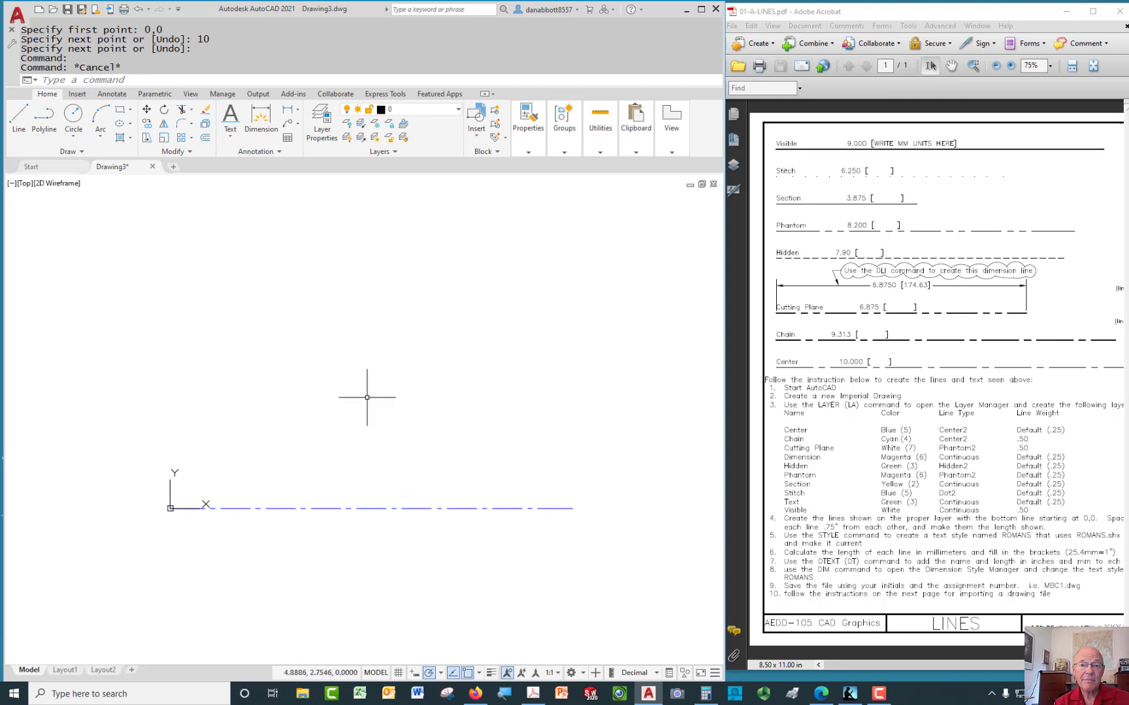
text(L)
key(Return)
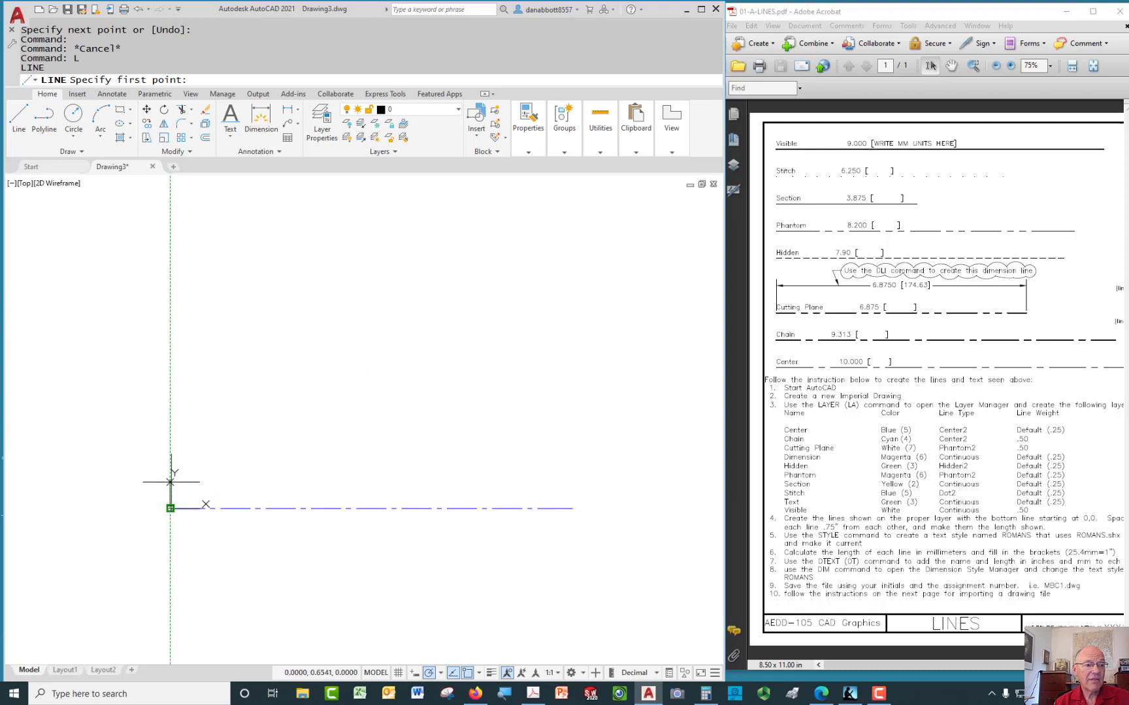
Draw a 9.313-unit horizontal line starting 0.75 above the origin
text(.75)
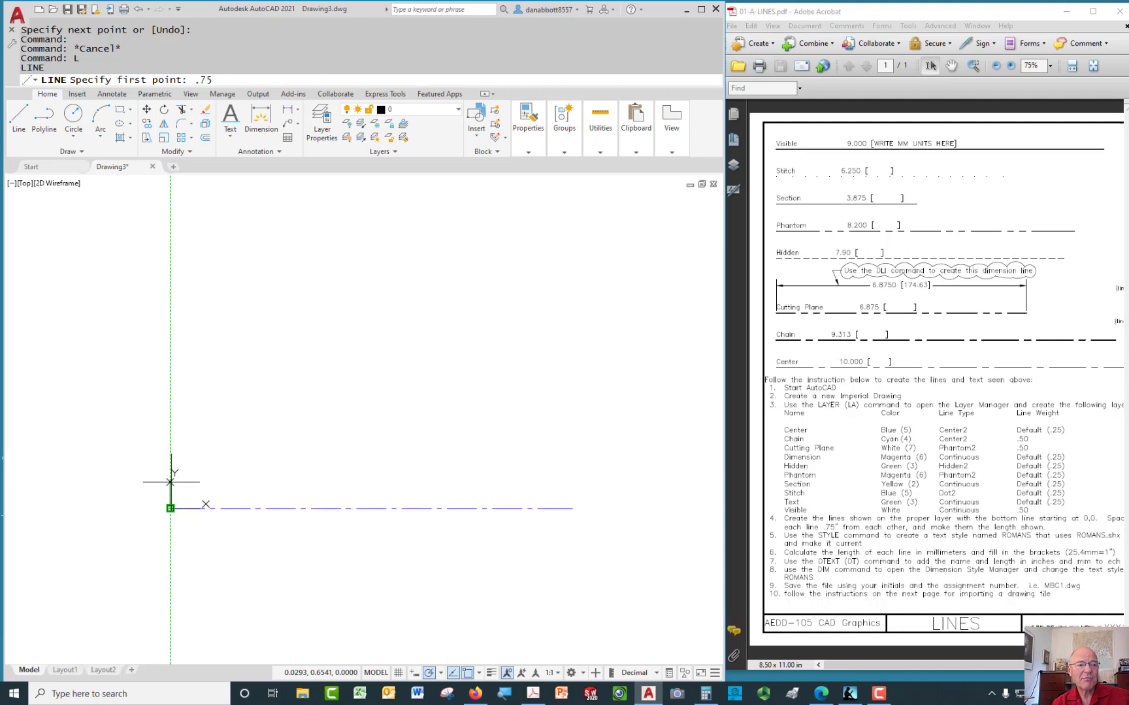
key(Return)
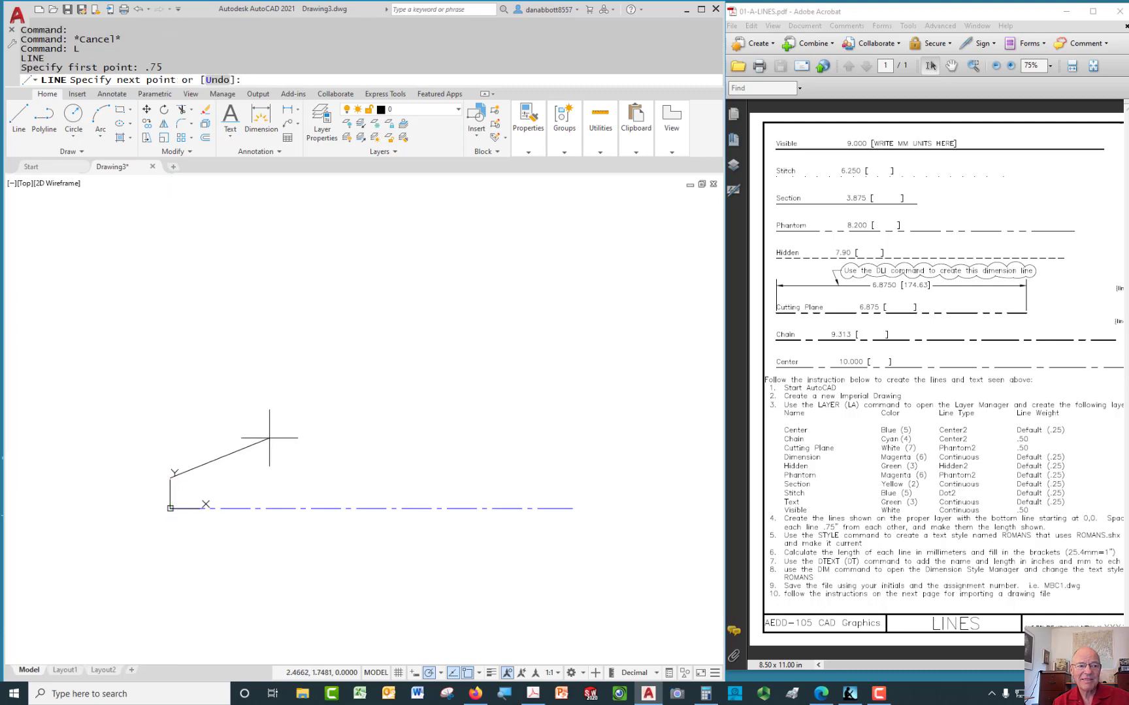
scroll(261, 470, up, 3)
mouse_move(249, 477)
middle_down()
mouse_move(277, 452)
mouse_move(227, 456)
middle_up()
scroll(274, 458, down, 4)
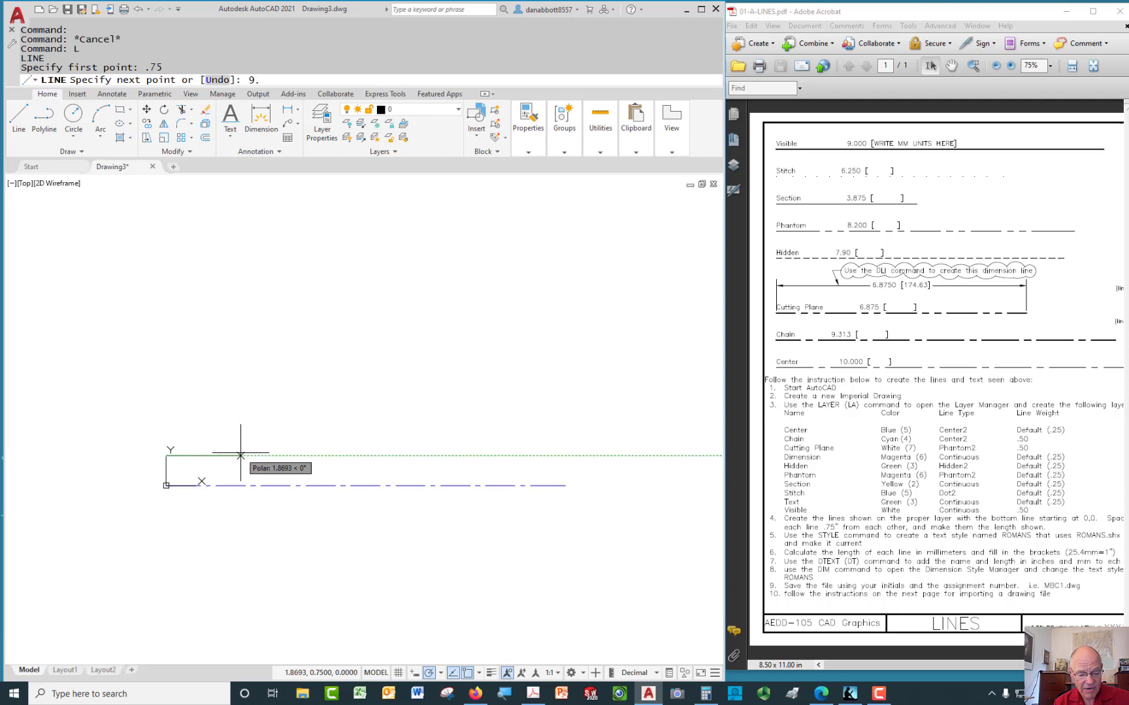
text(313)
key(Return)
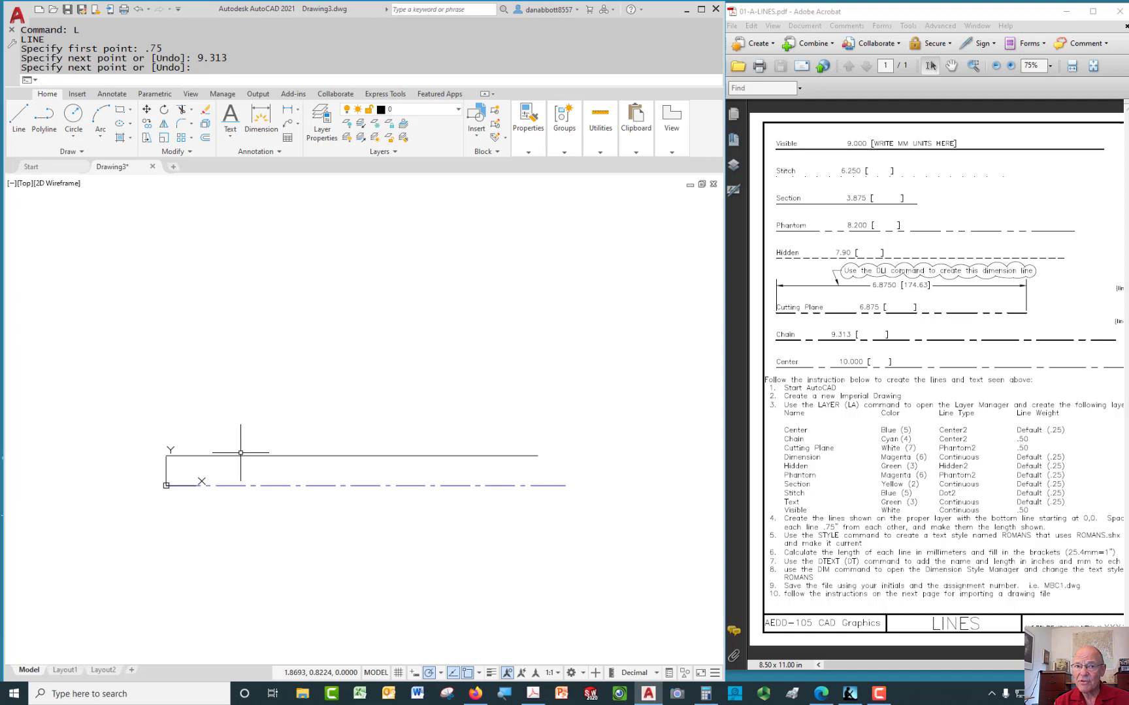
Draw a 6.875-unit horizontal line 0.75 above the 9.313 line
key(Return)
key(Return)
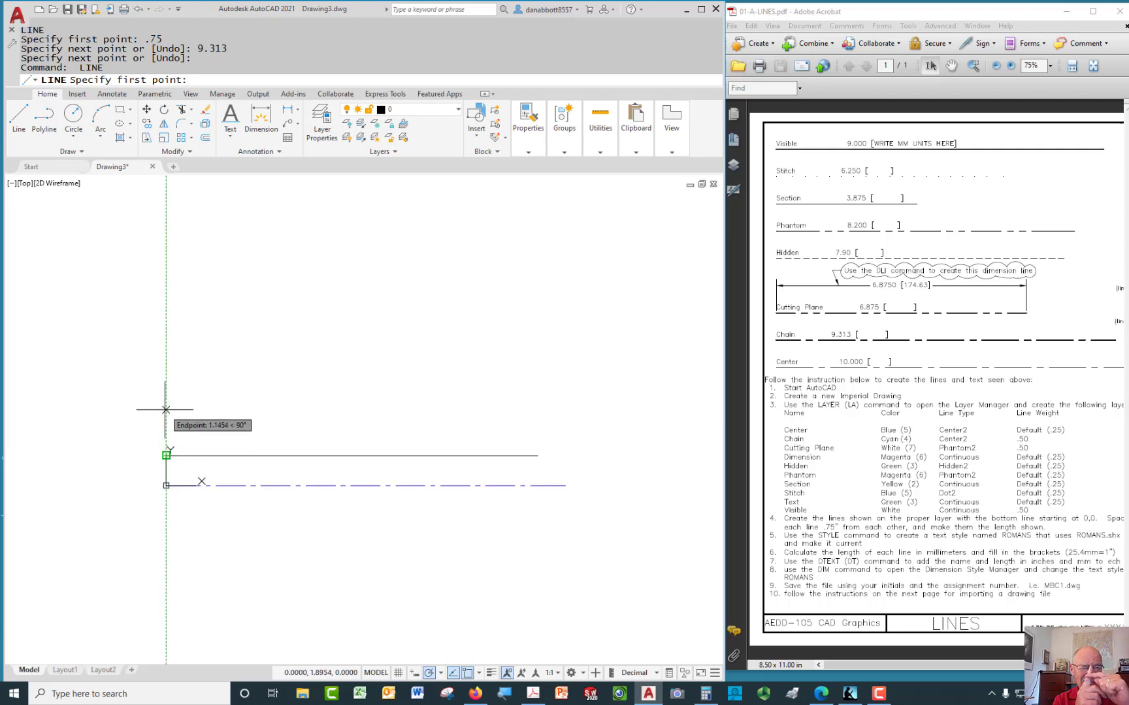
text(.)
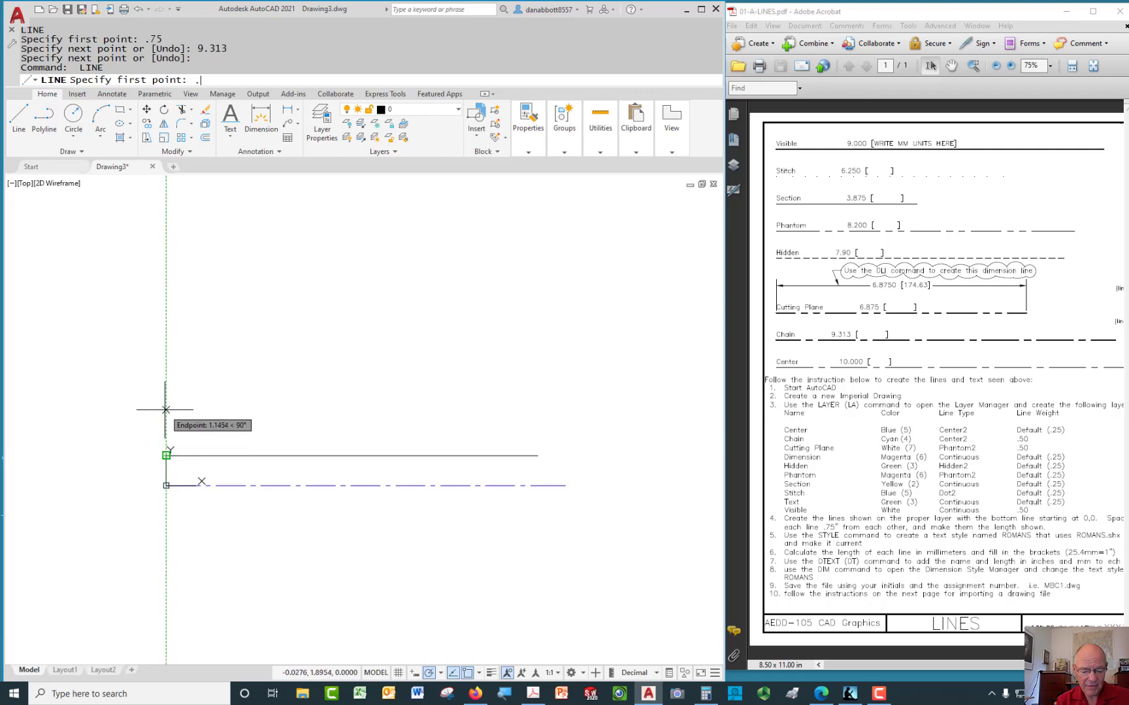
text(75)
key(Return)
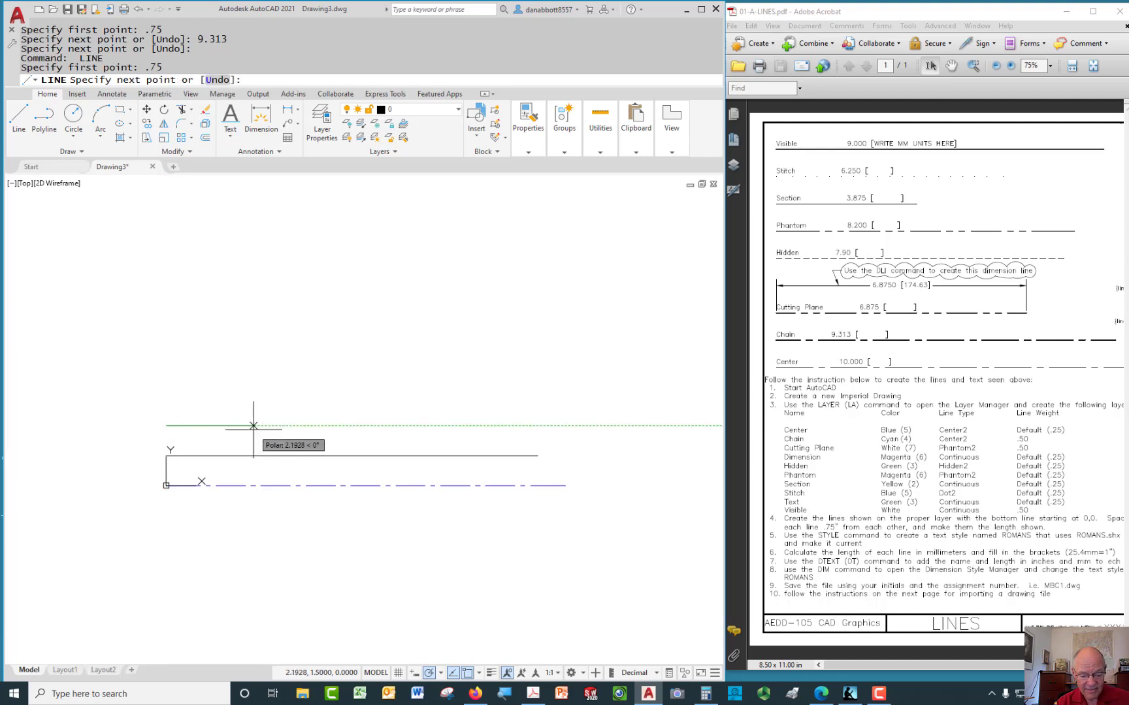
text(6.8)
text(5)
key(Return)
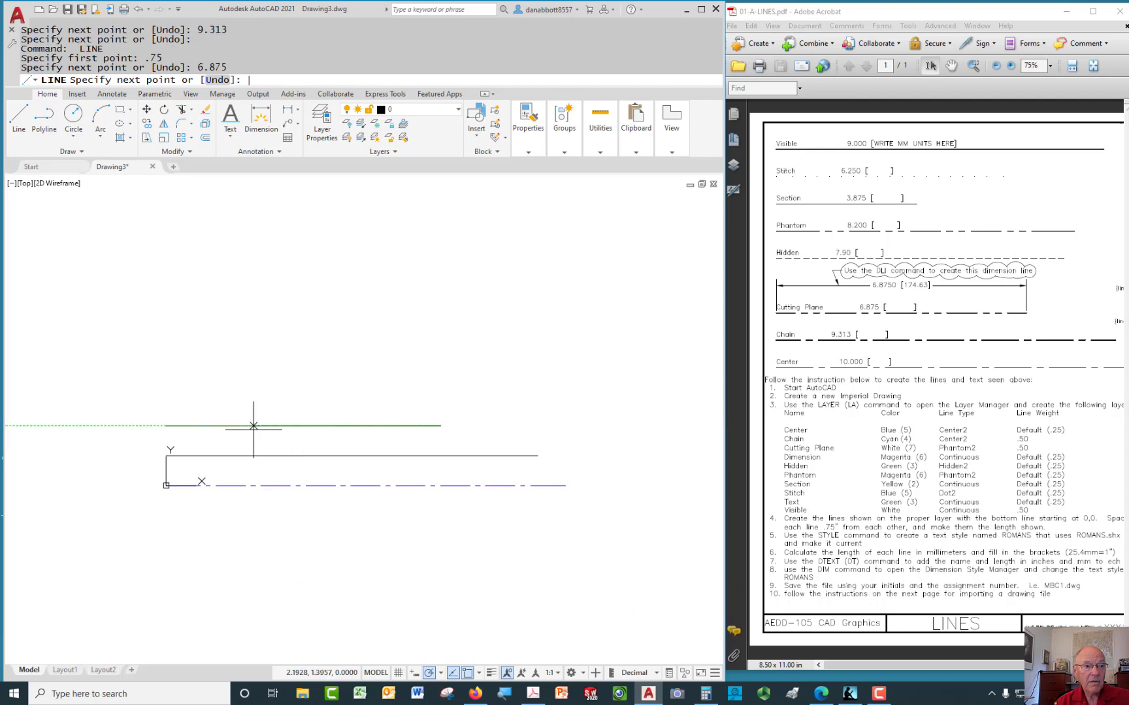
key(Return)
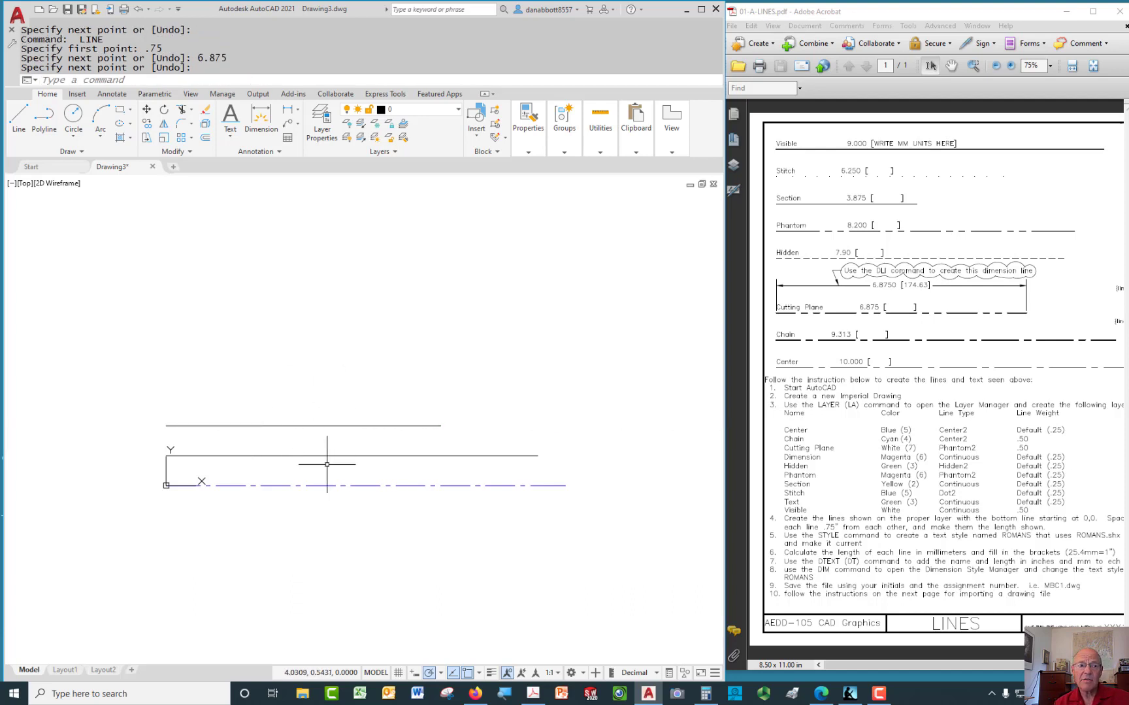
click(434, 457)
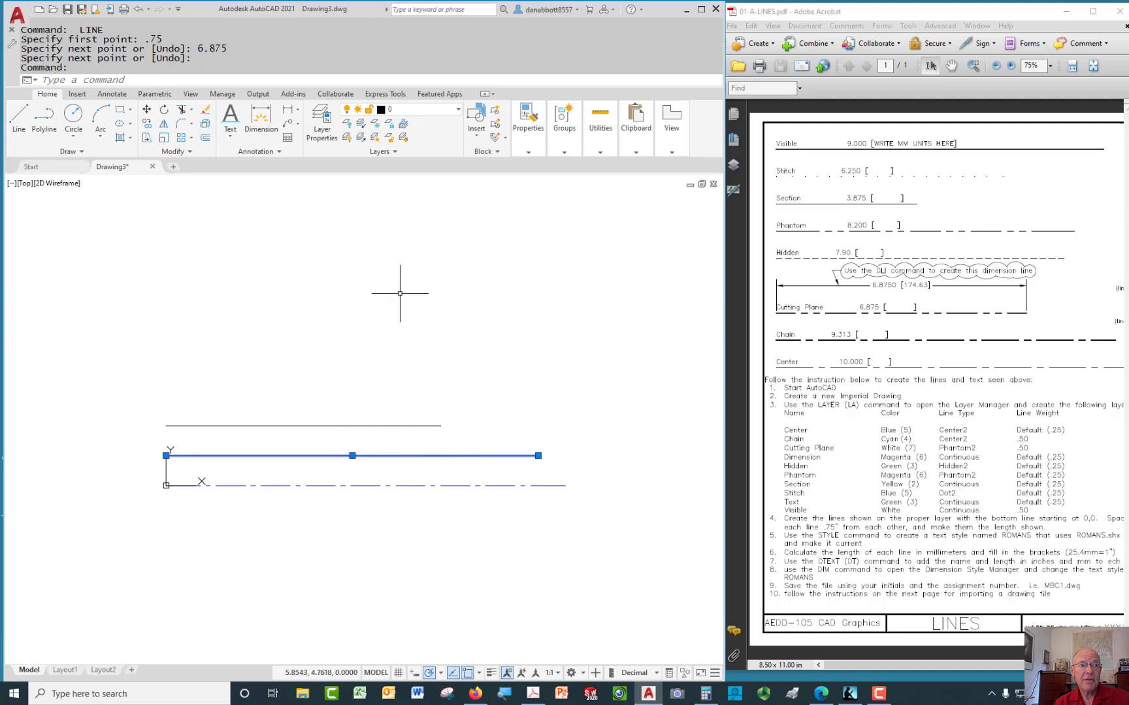
Put the 9.313 line on the Chain layer
click(457, 111)
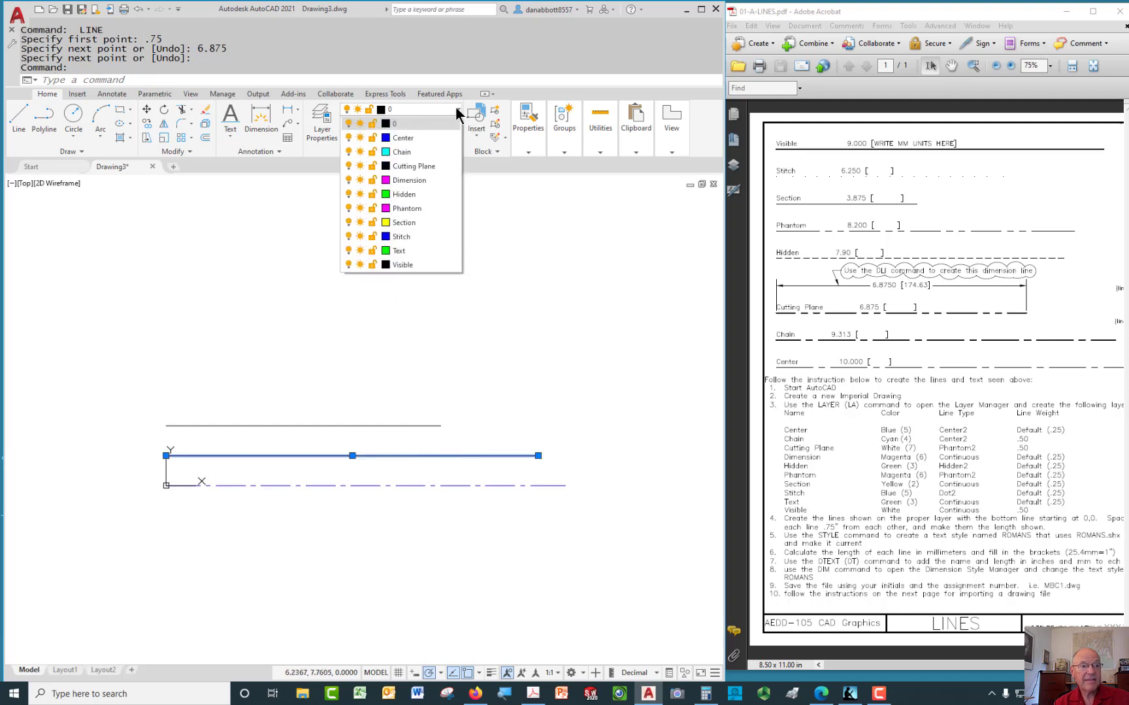
click(401, 151)
key(Escape)
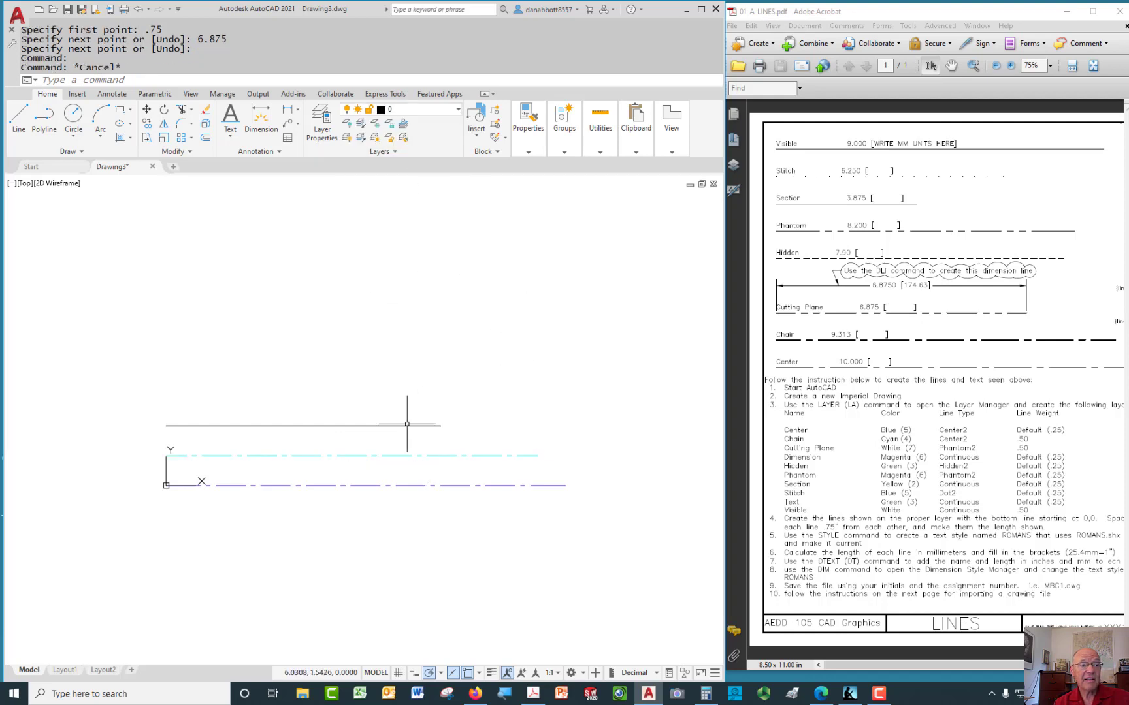
Put the top 6.875 line on the Cutting Plane layer
click(407, 425)
click(456, 111)
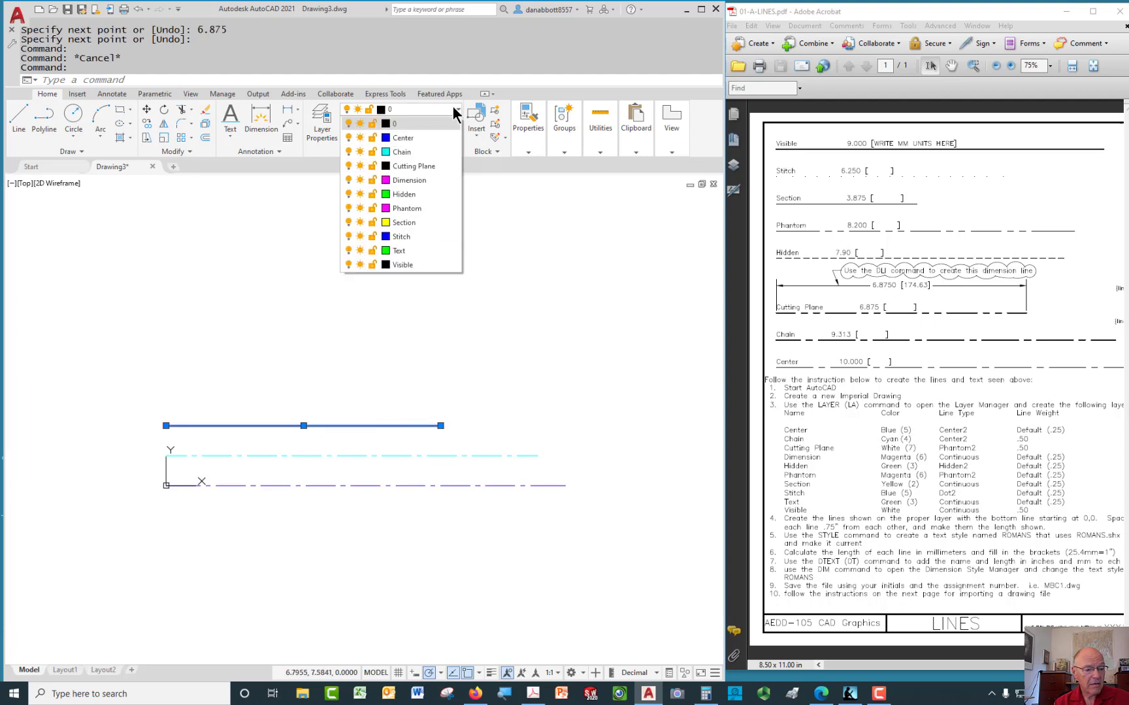
click(425, 166)
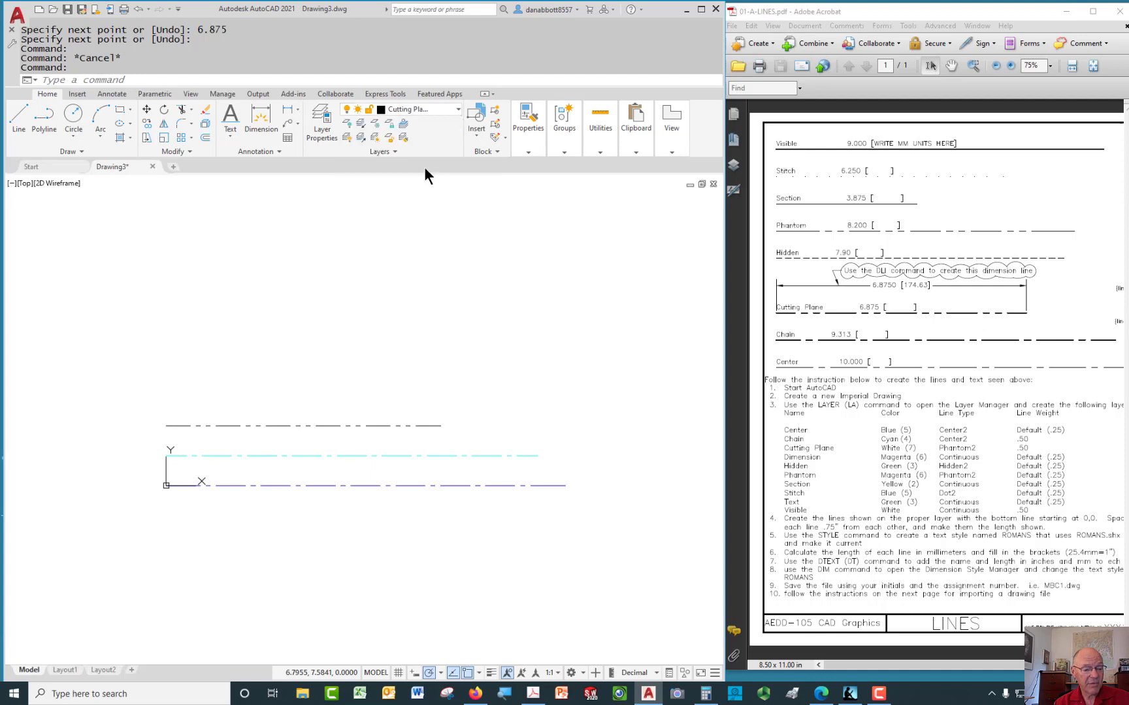
key(Escape)
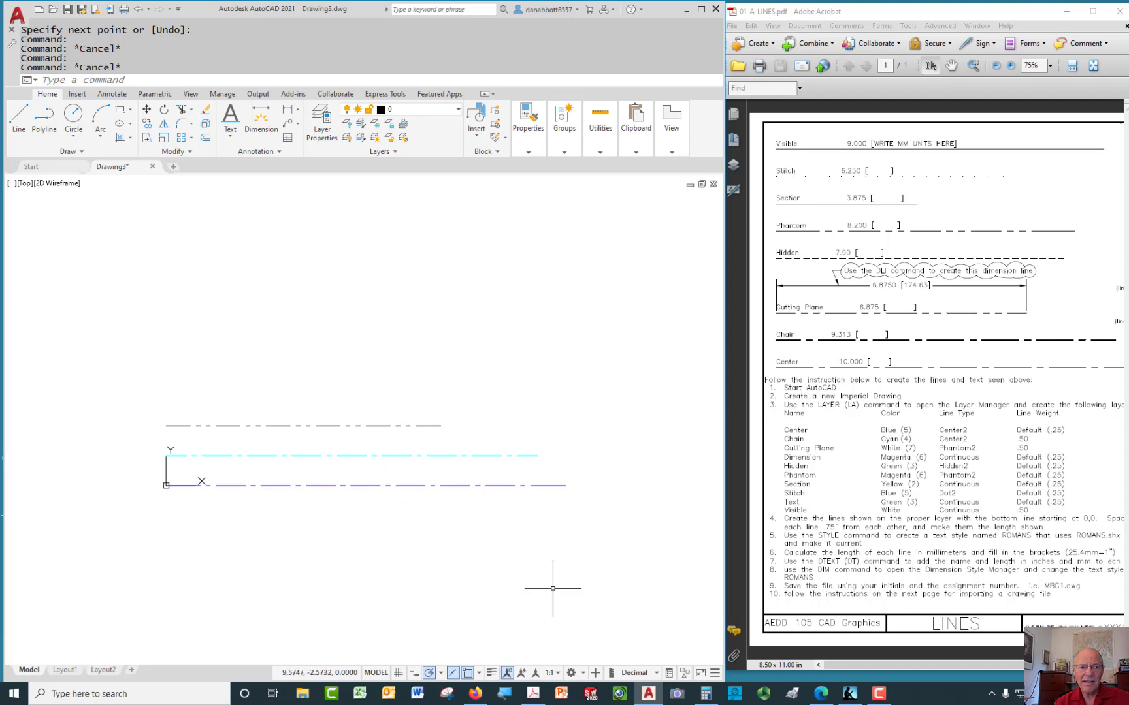
click(490, 674)
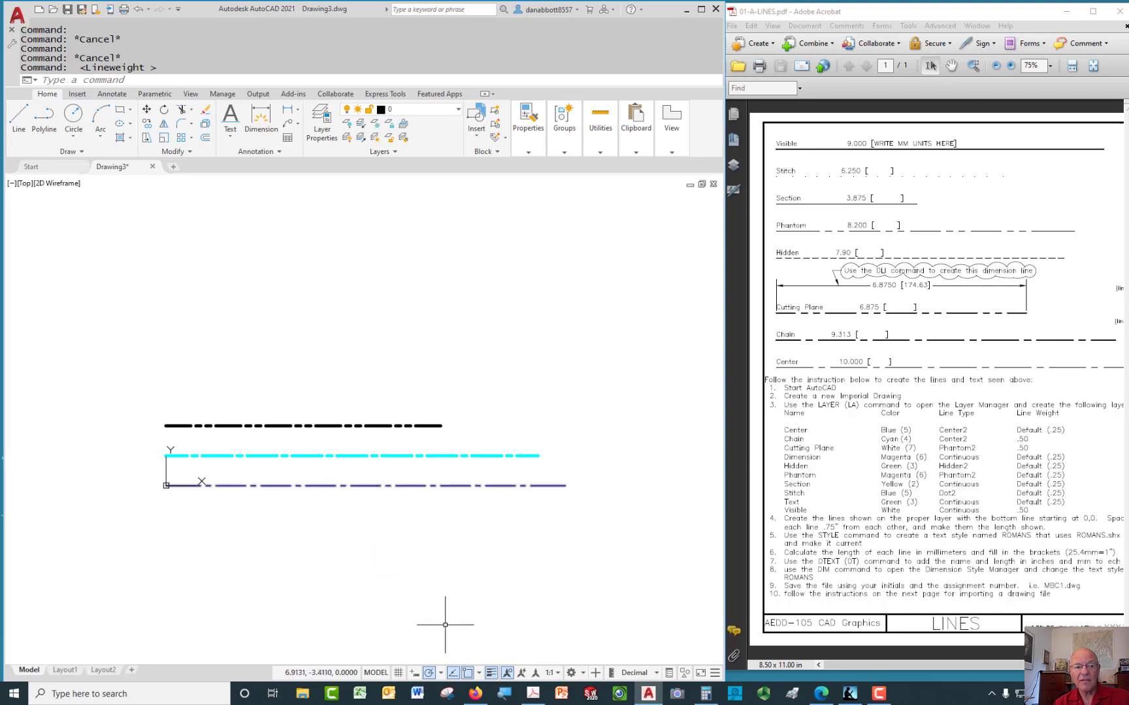
click(491, 674)
middle_drag(433, 549, 483, 566)
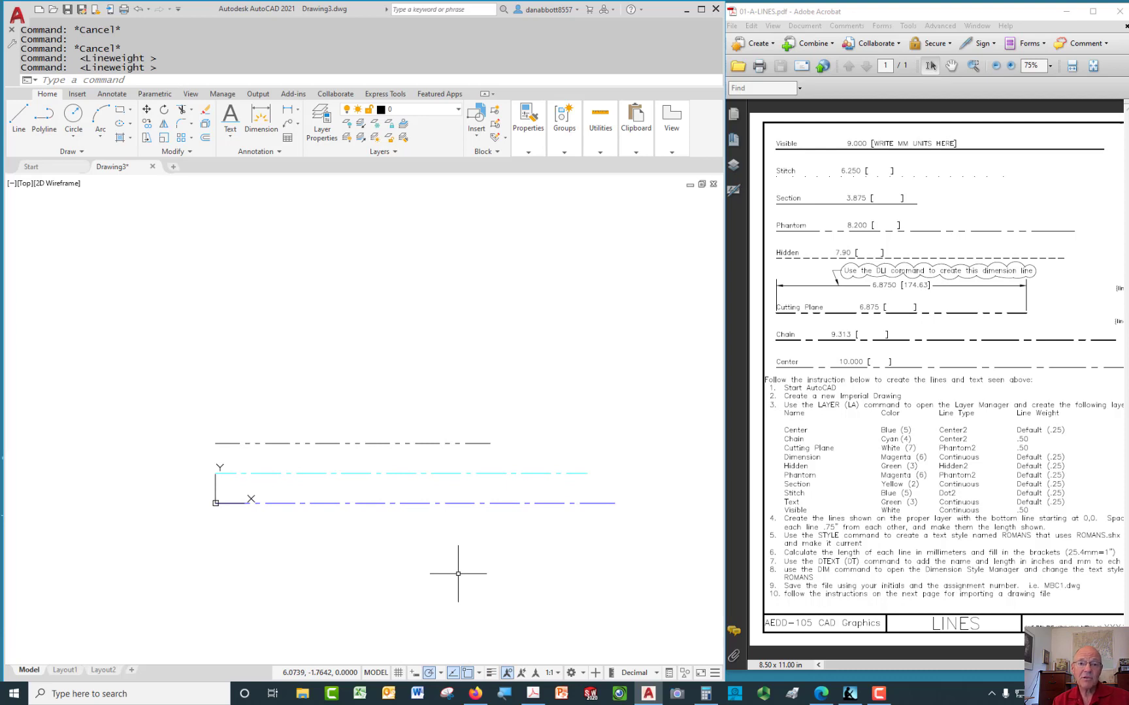
middle_drag(418, 543, 430, 555)
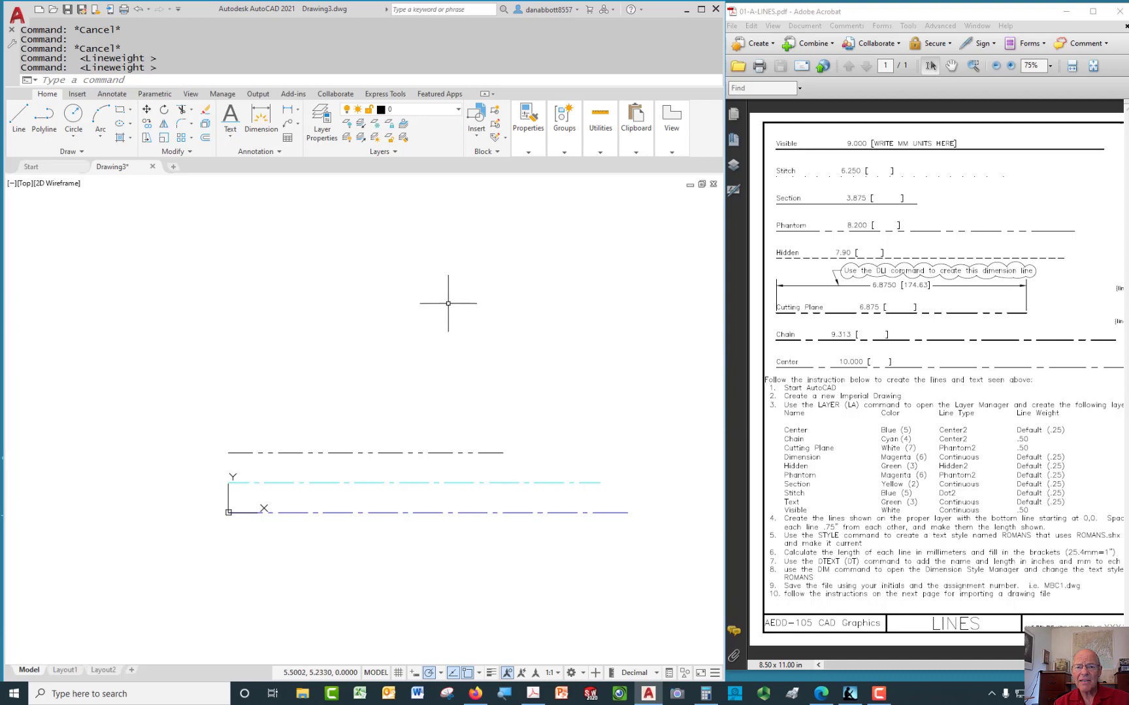
Launch the Linear dimension command from the Annotation panel, awaiting the first extension origin
click(128, 81)
text(d;o)
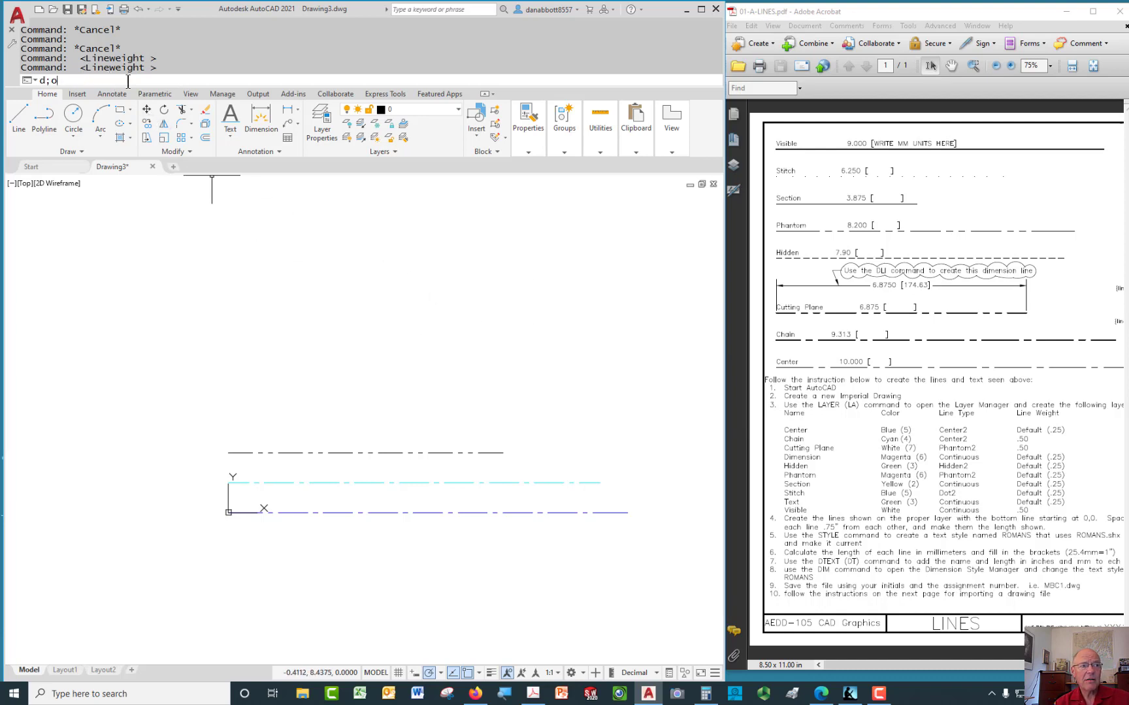
text(i)
key(Return)
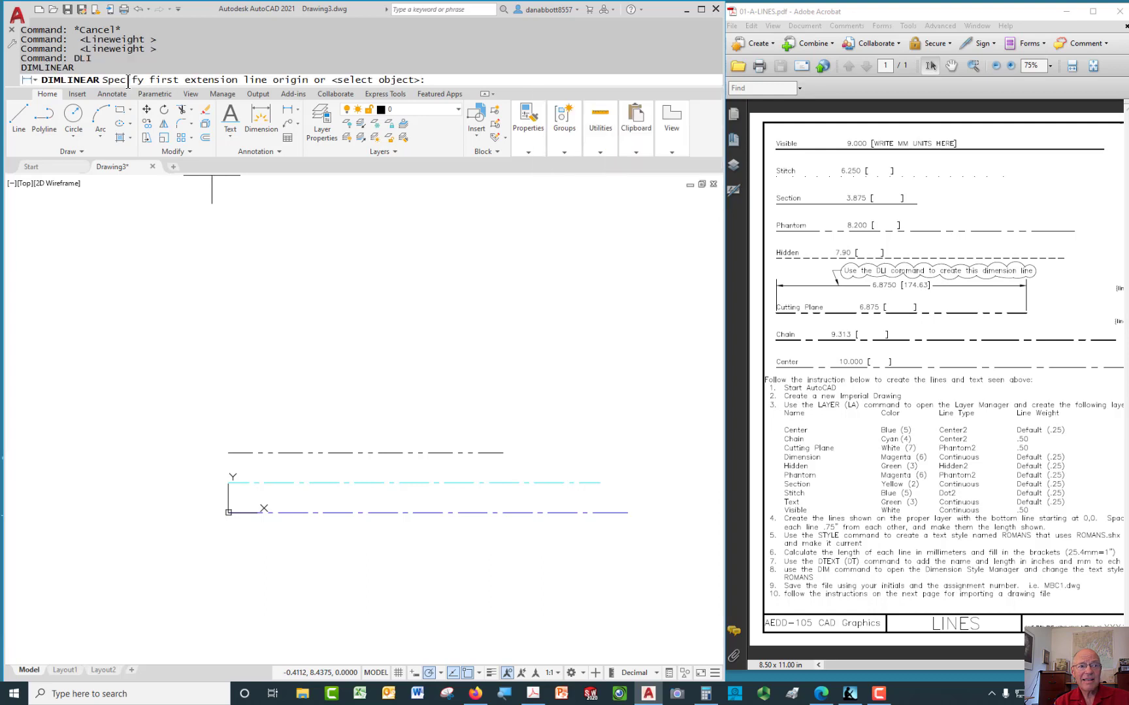
key(Escape)
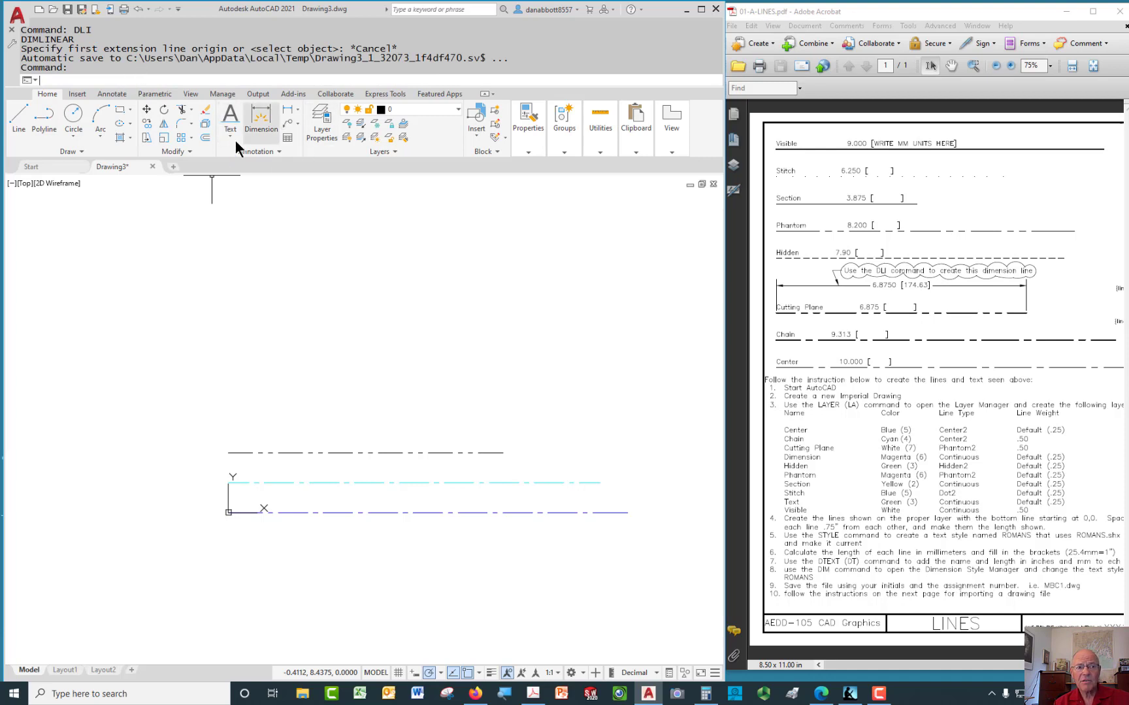
click(286, 112)
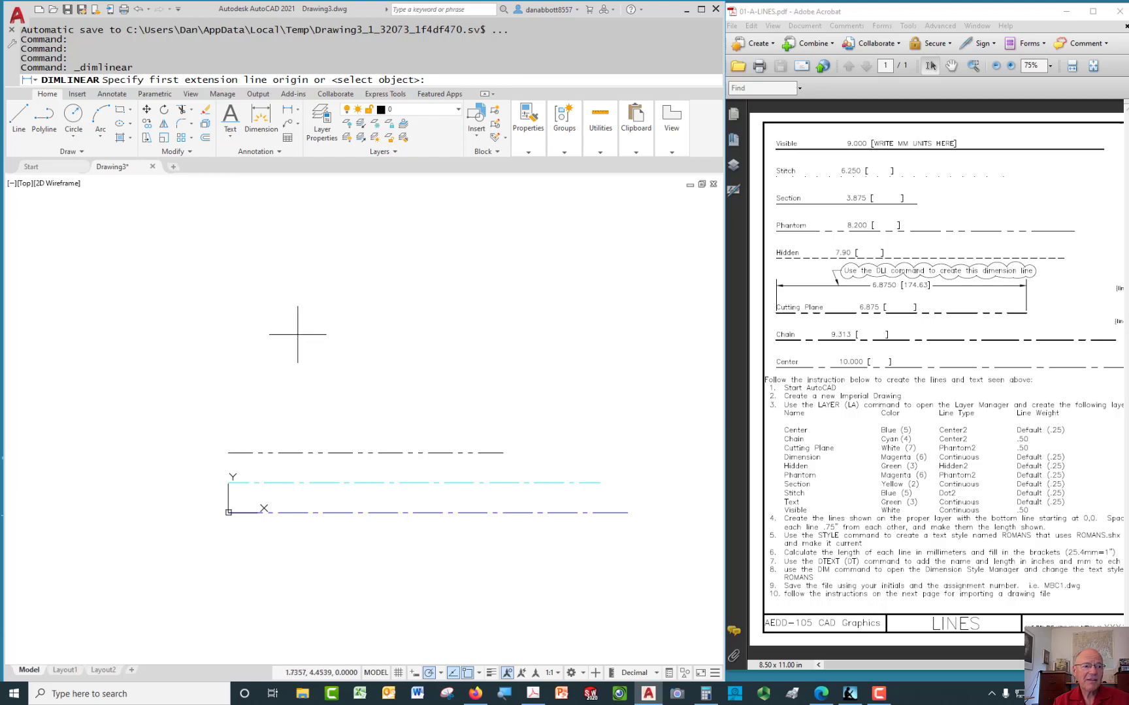
Dimension the top Cutting Plane line end to end, placing the dimension line 0.75 above it
click(250, 451)
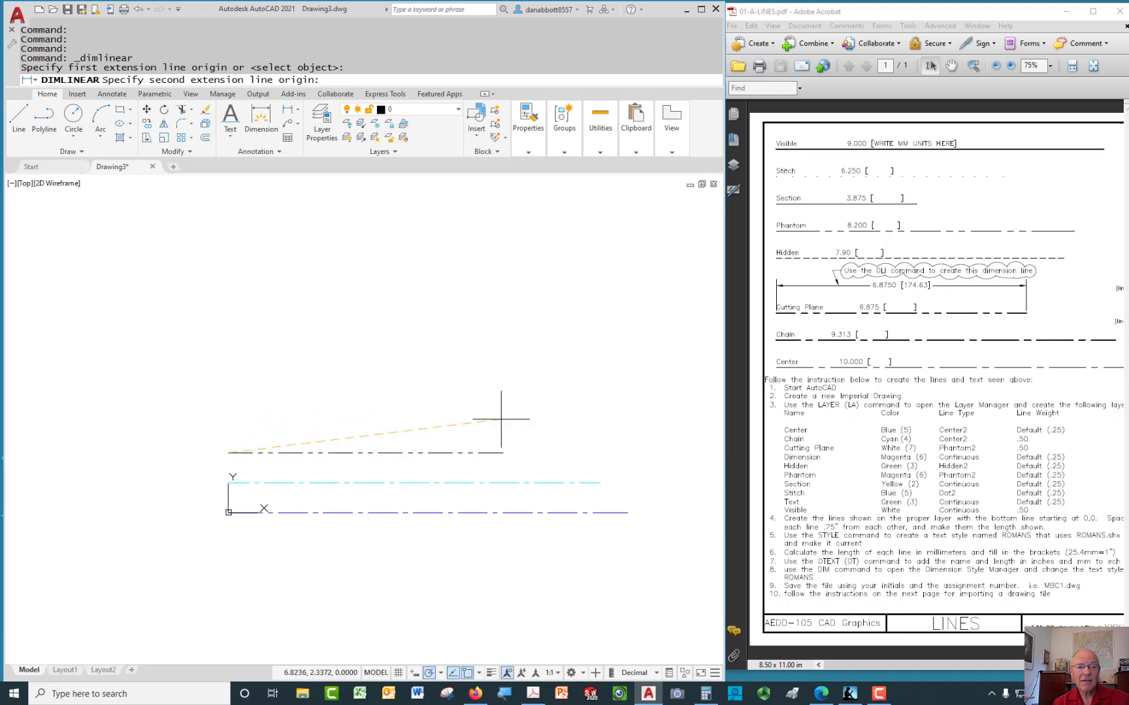
click(502, 452)
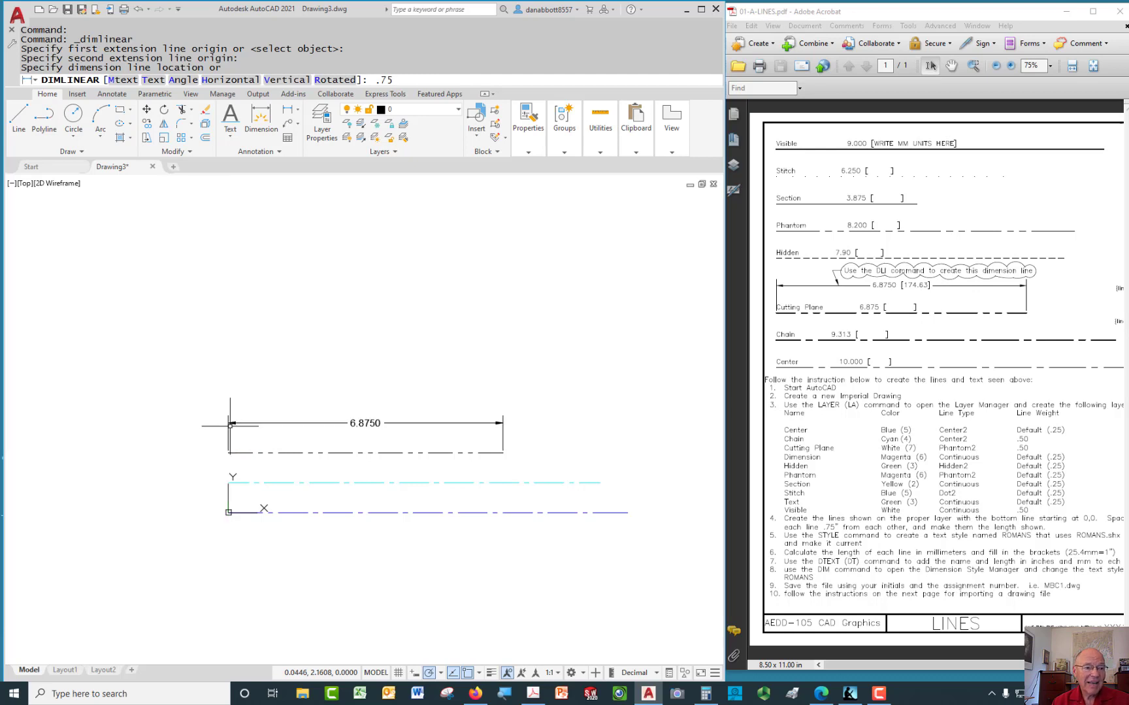
key(Return)
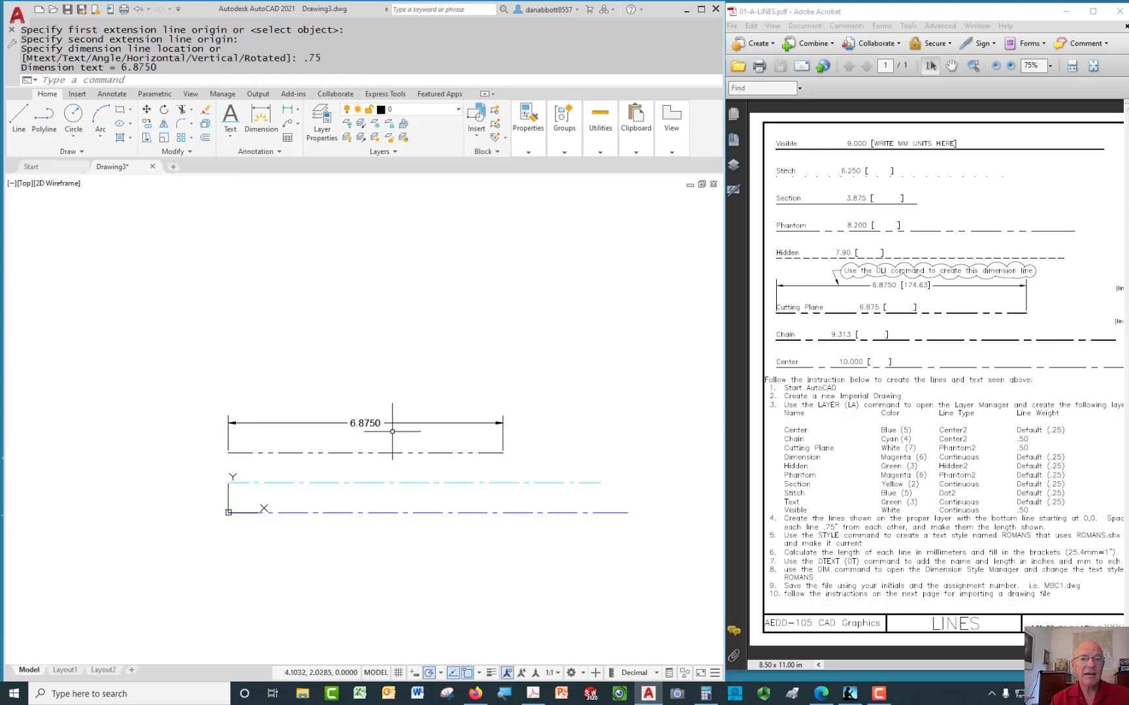
middle_drag(299, 402, 319, 396)
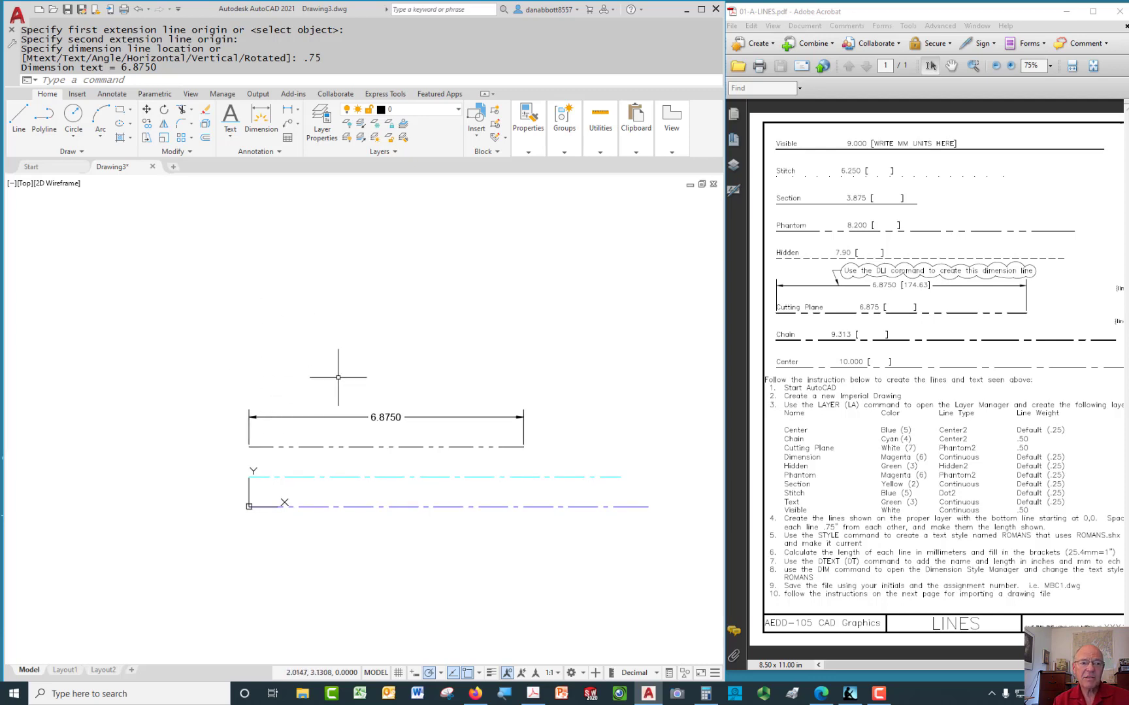
middle_drag(393, 368, 360, 379)
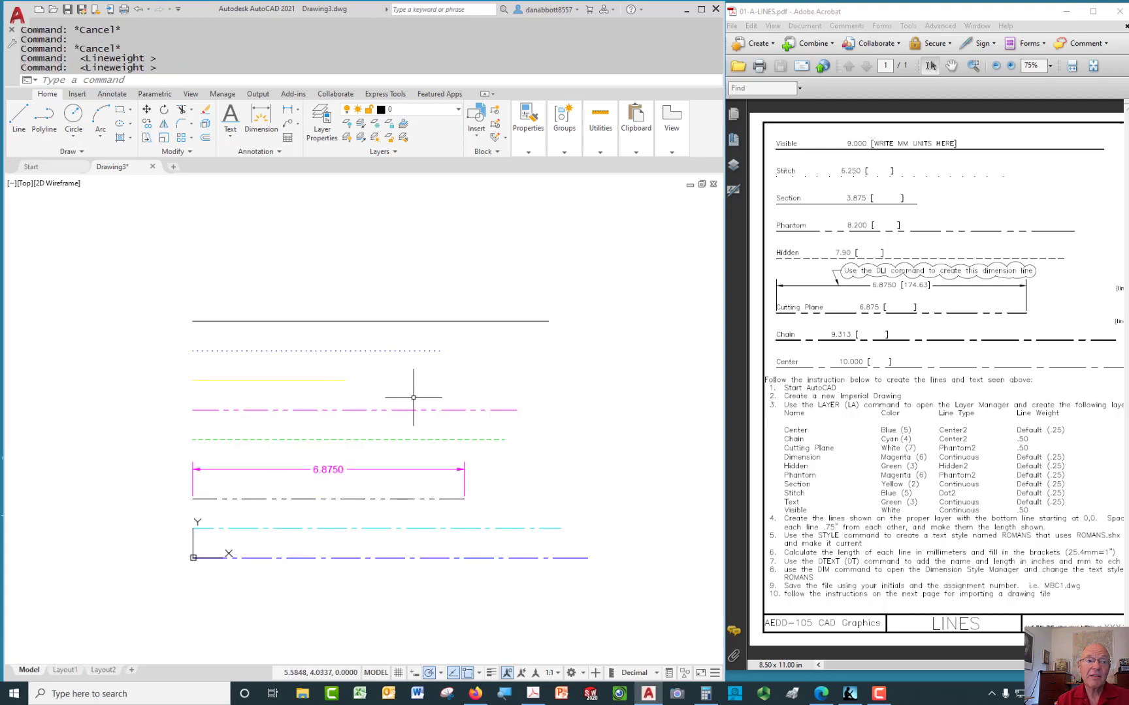
Toggle lineweight display on and back off to check the line weights
click(492, 674)
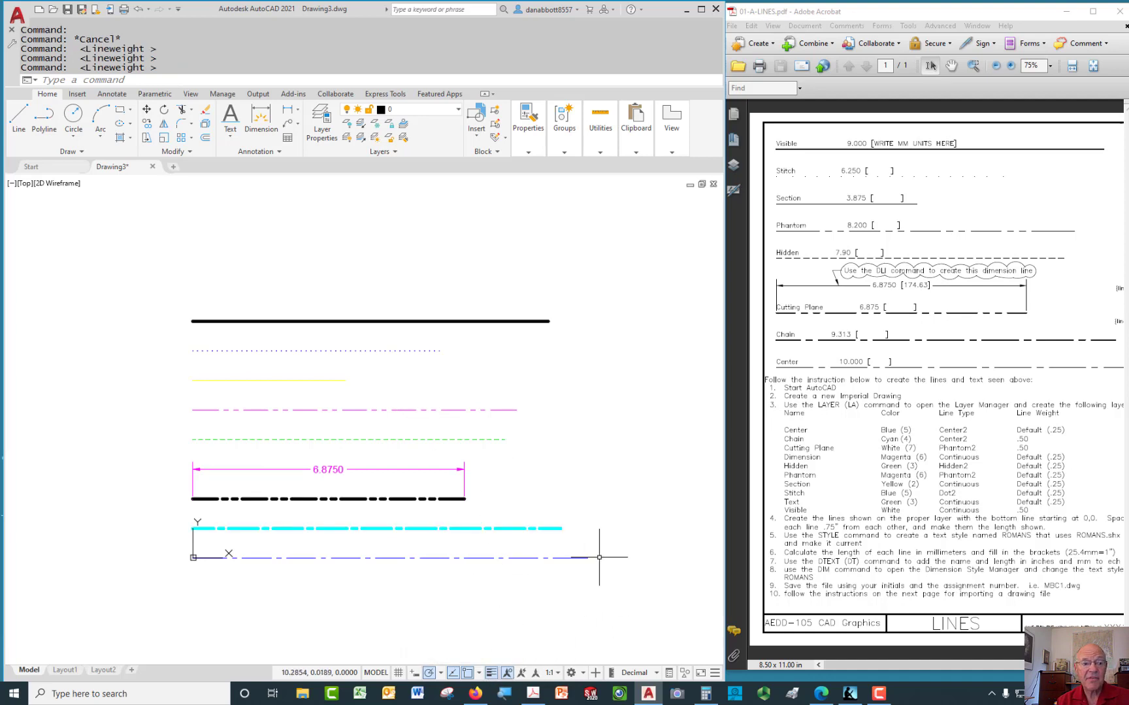
click(491, 674)
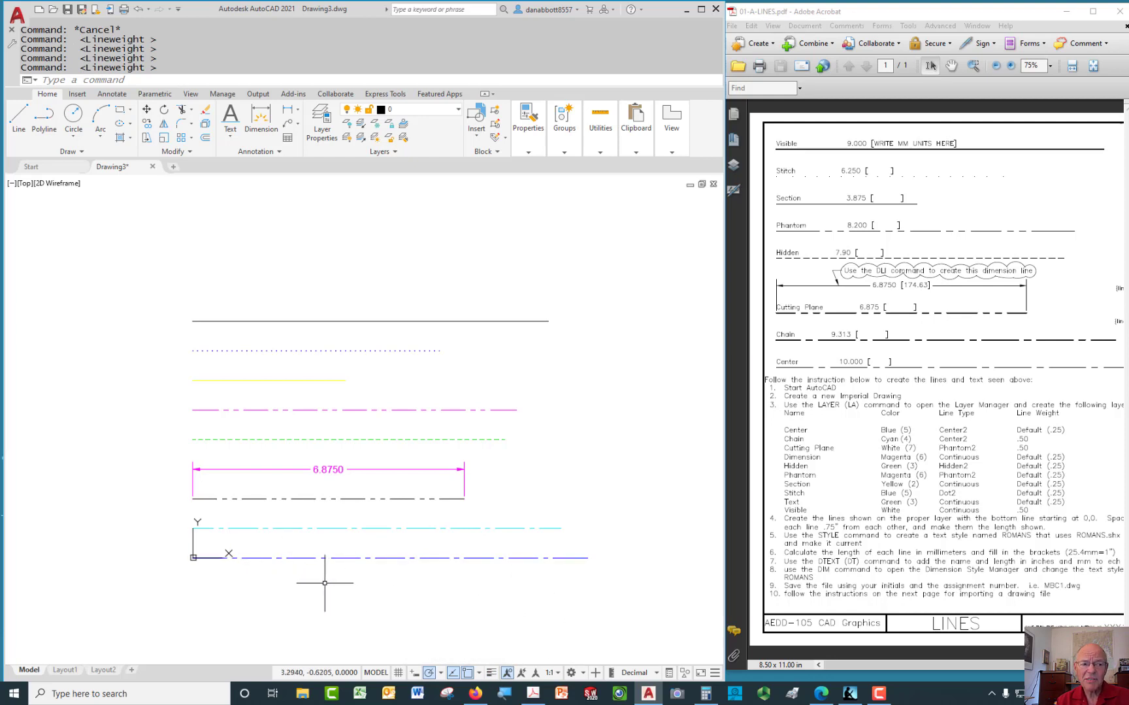
middle_drag(324, 584, 356, 577)
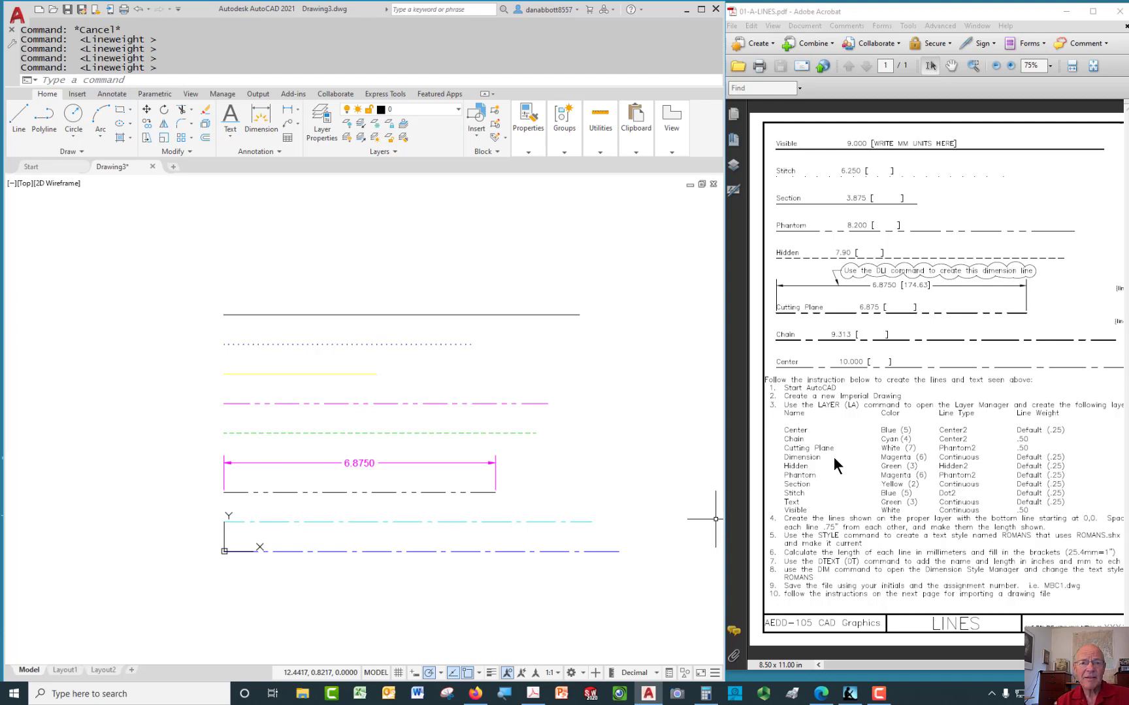
click(168, 79)
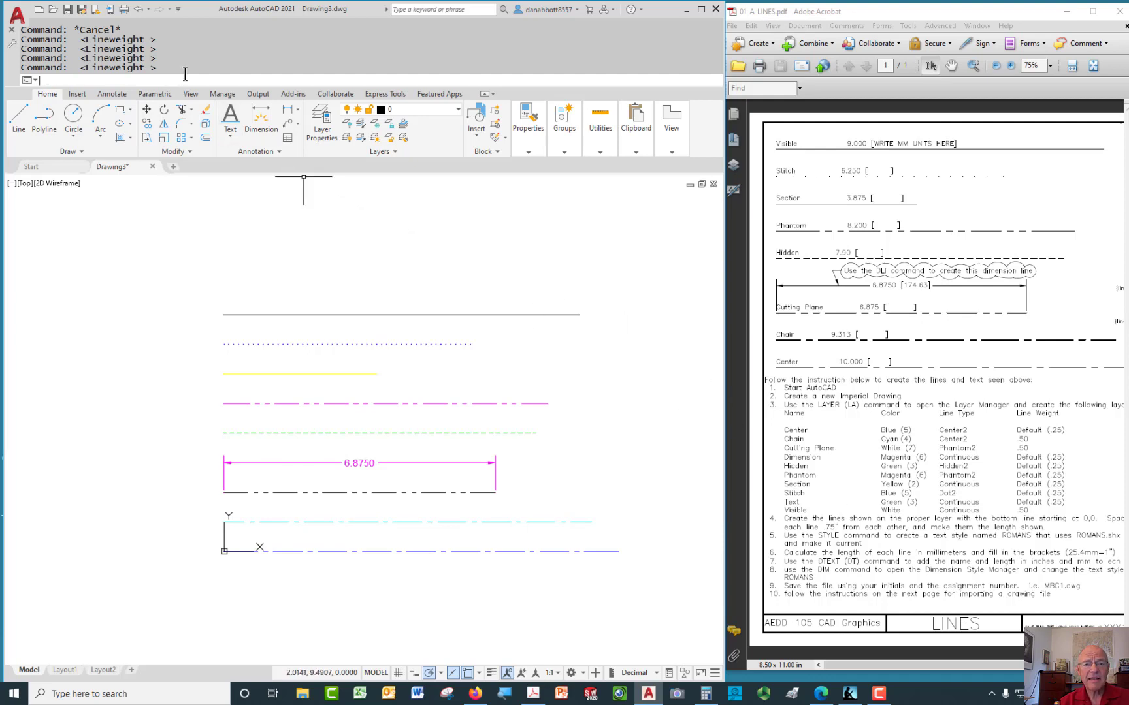
Open the Text Style dialog from the Annotation panel's text style list
text(ST)
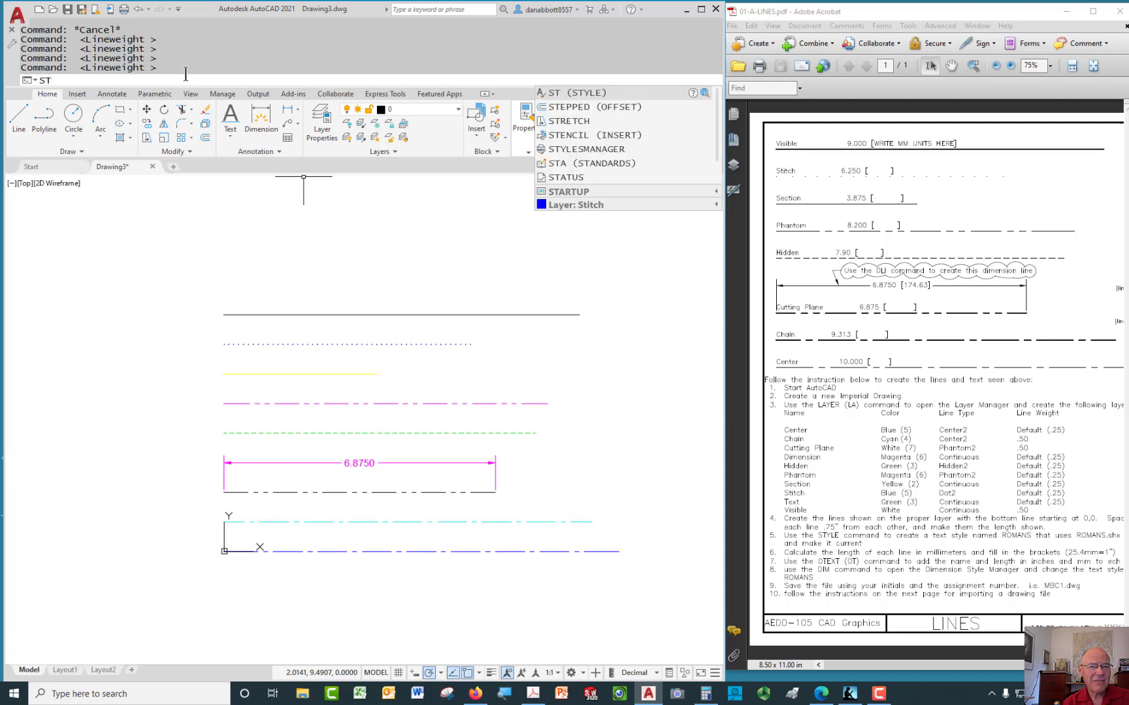
key(Return)
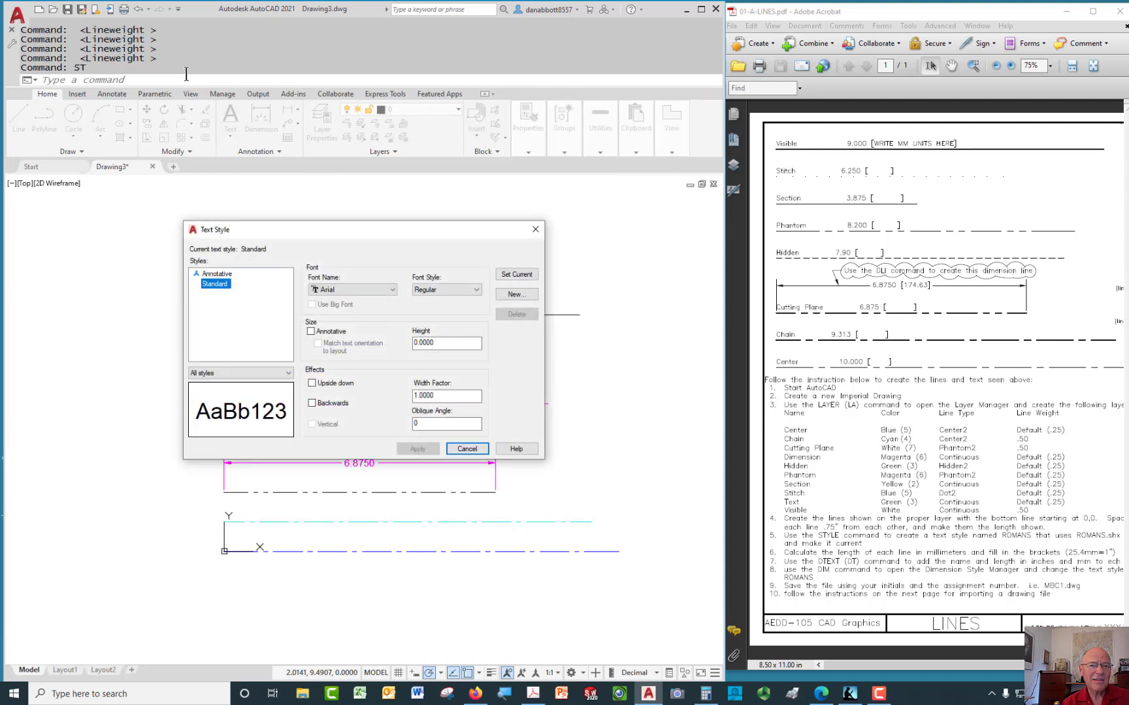
key(Escape)
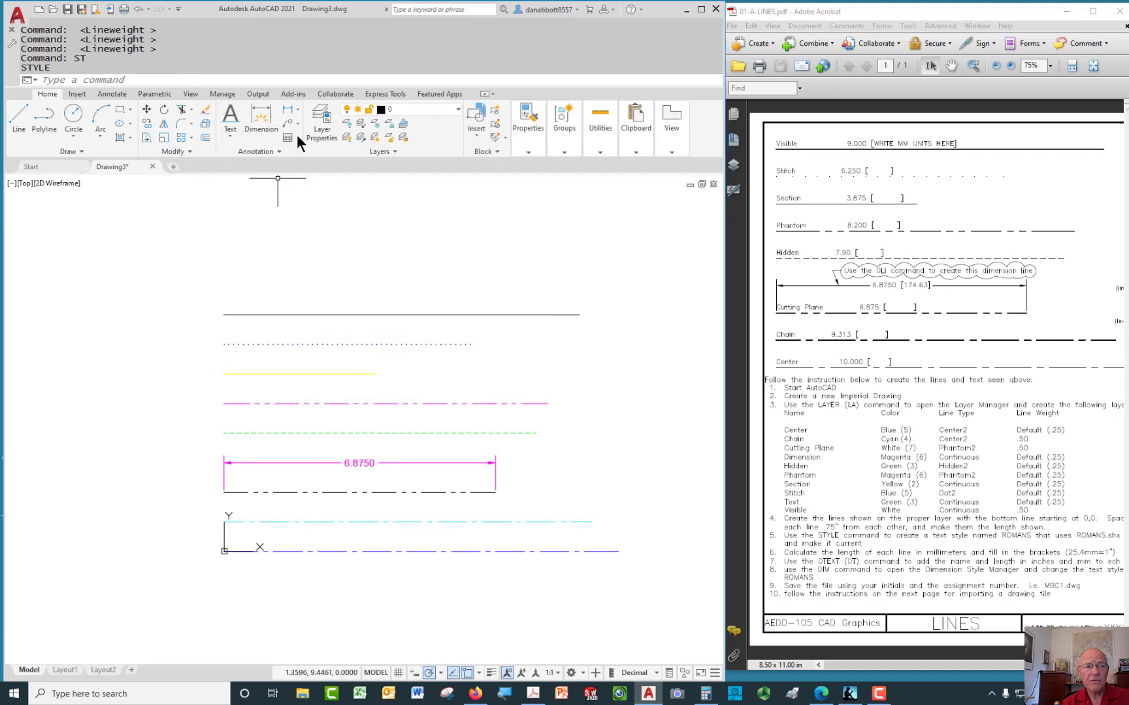
click(229, 135)
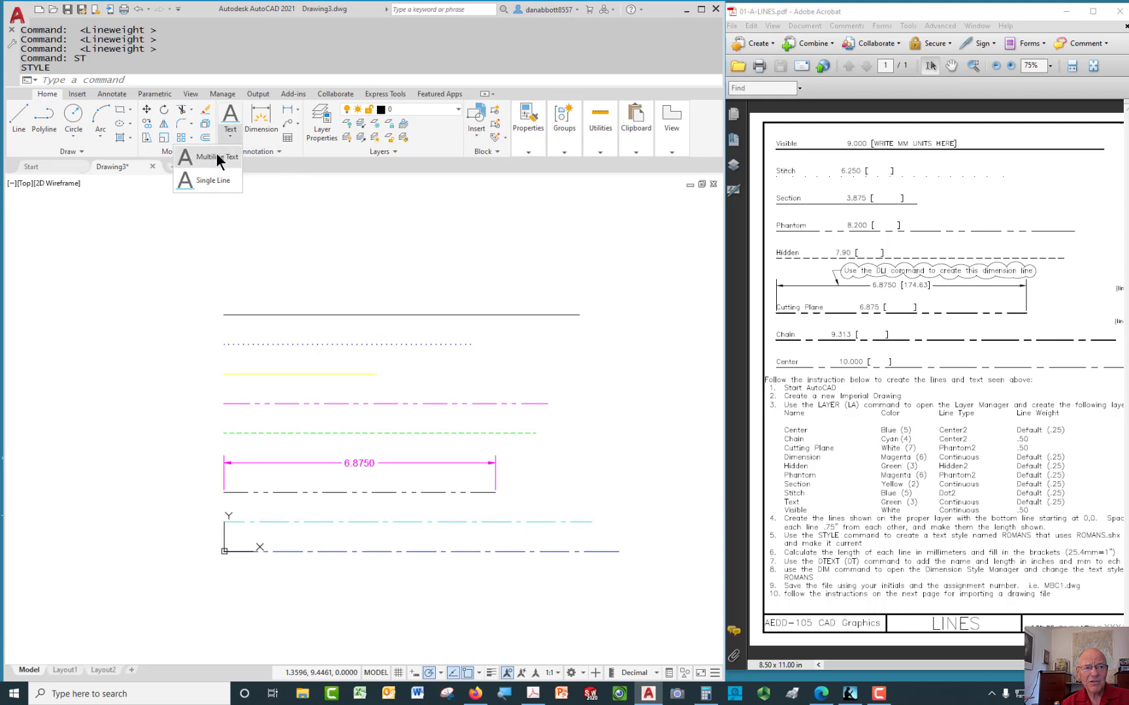
click(318, 203)
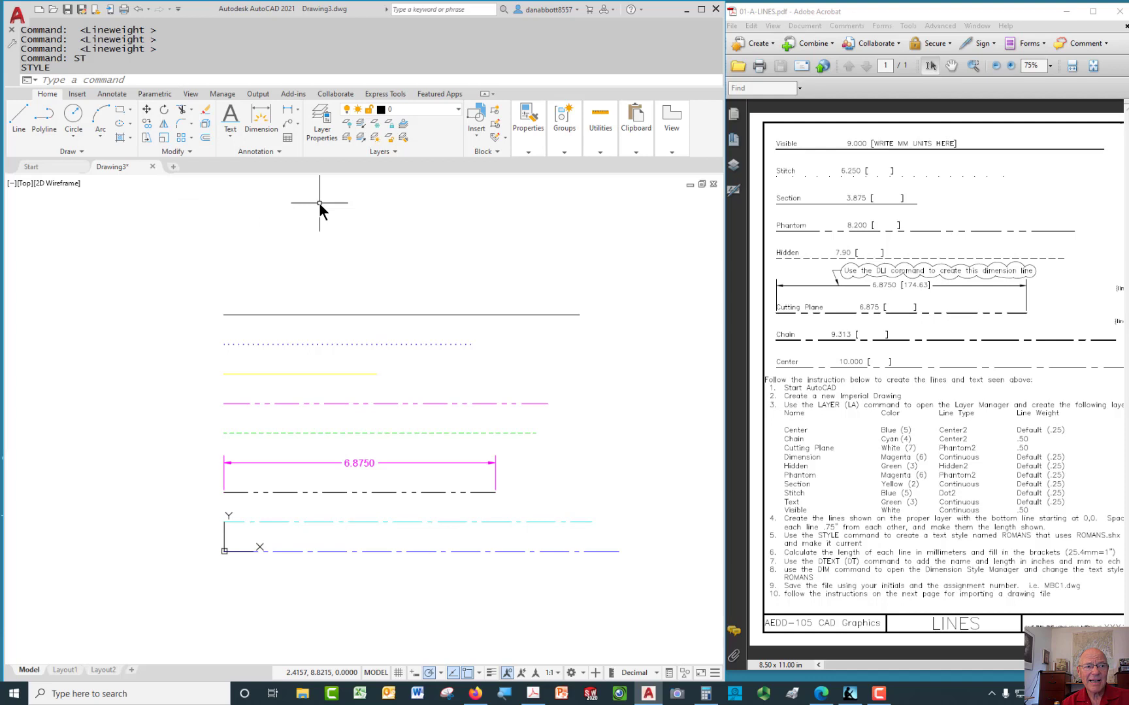
click(278, 151)
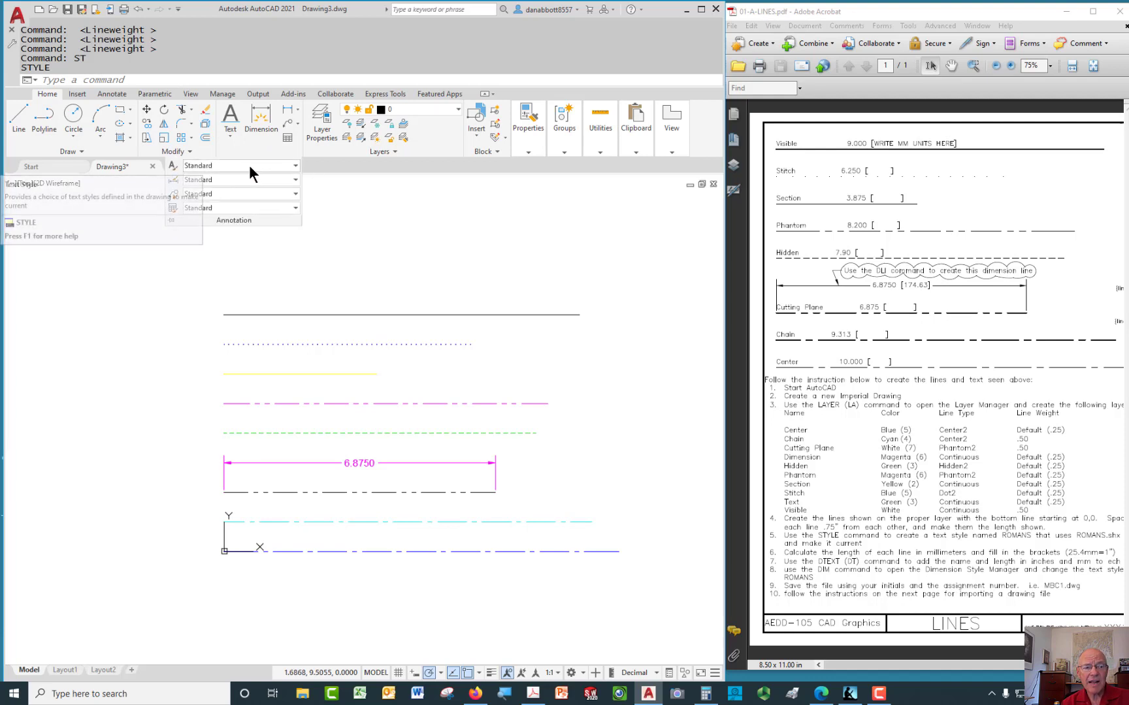
click(295, 166)
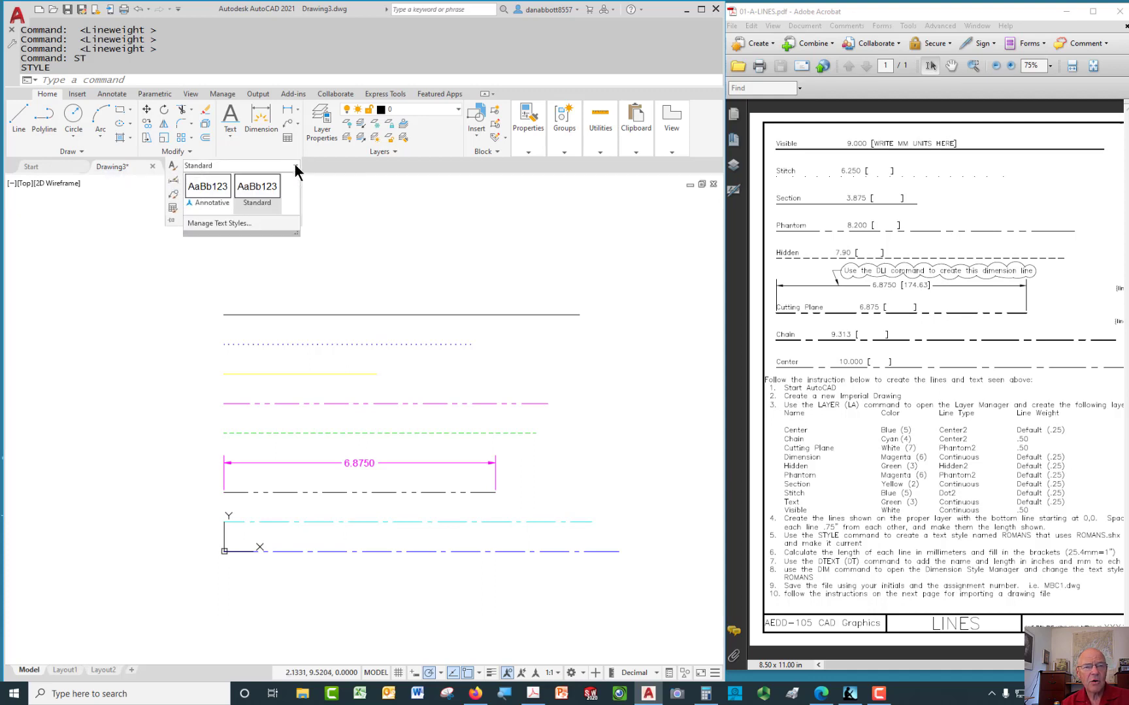
click(219, 221)
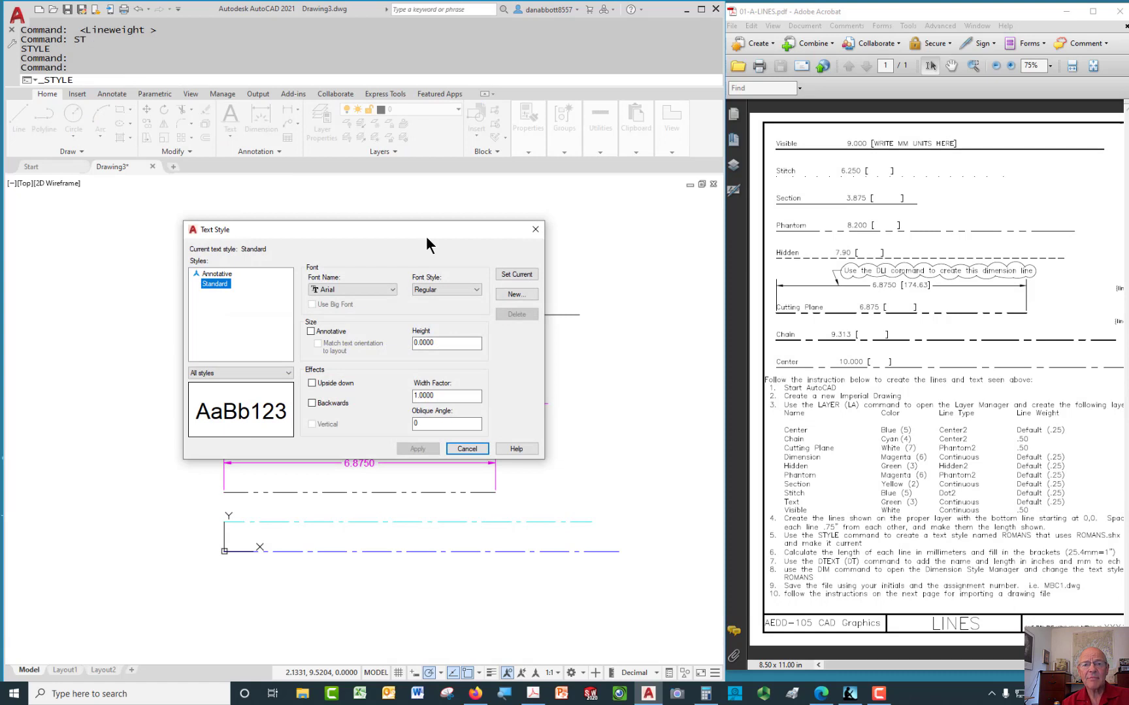
Create a new text style named Romans using the romans.shx font and apply it
click(524, 295)
text(Rom)
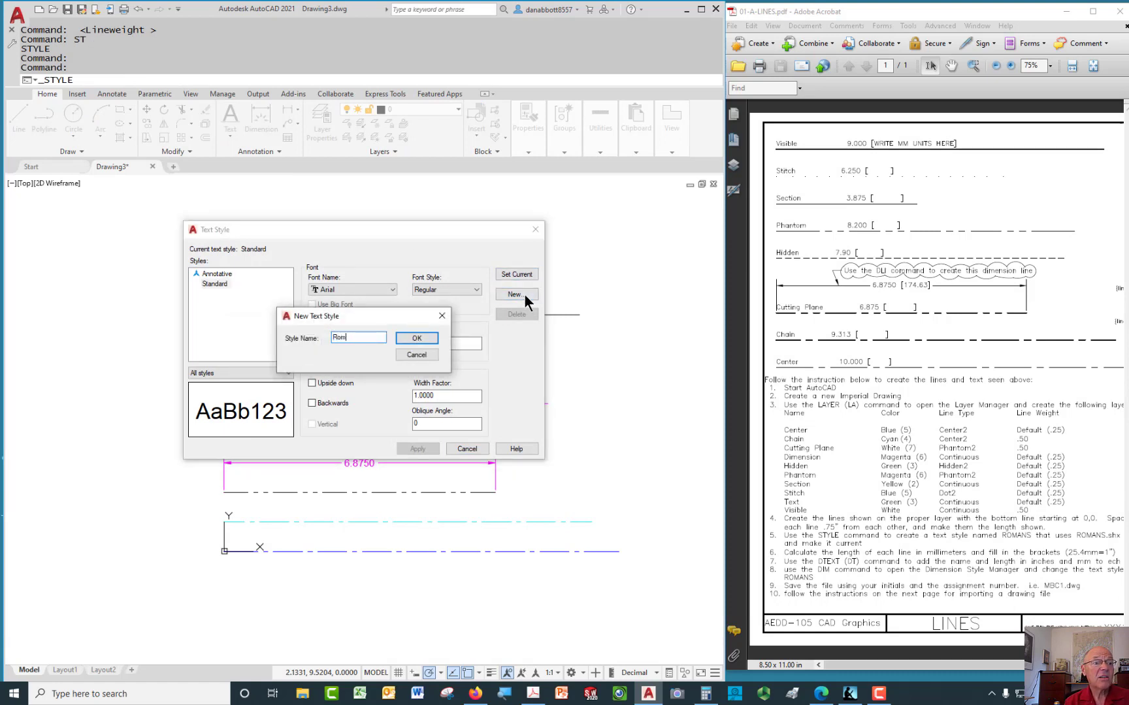
text(ans)
key(Return)
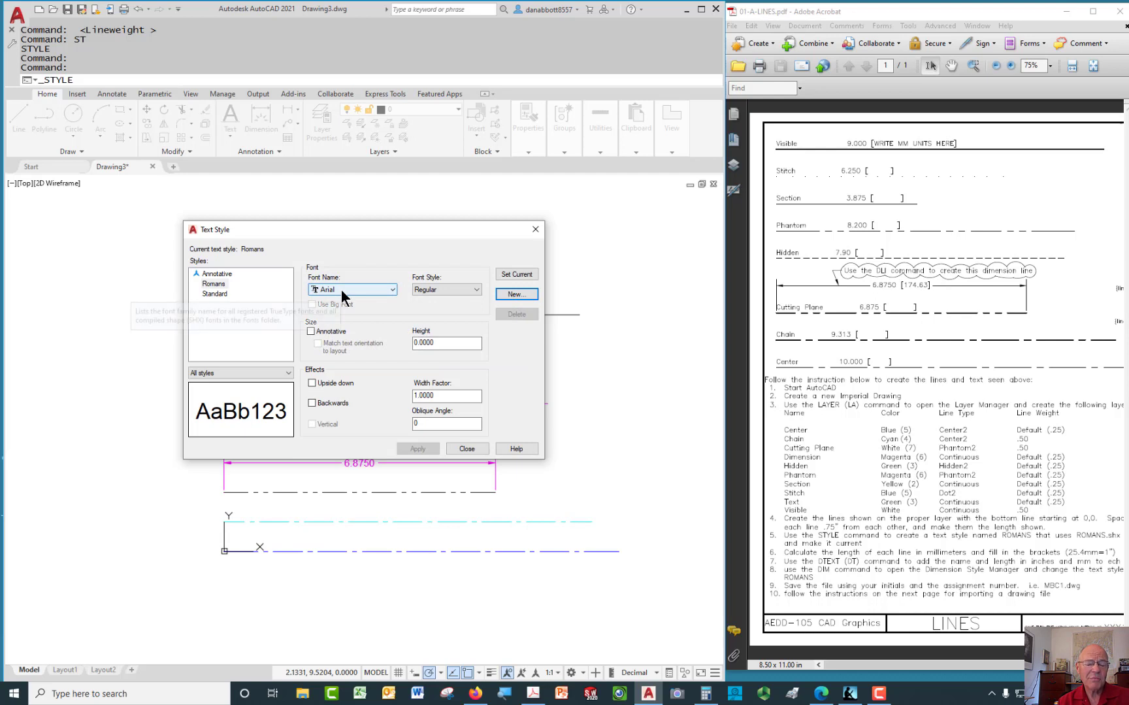
click(219, 285)
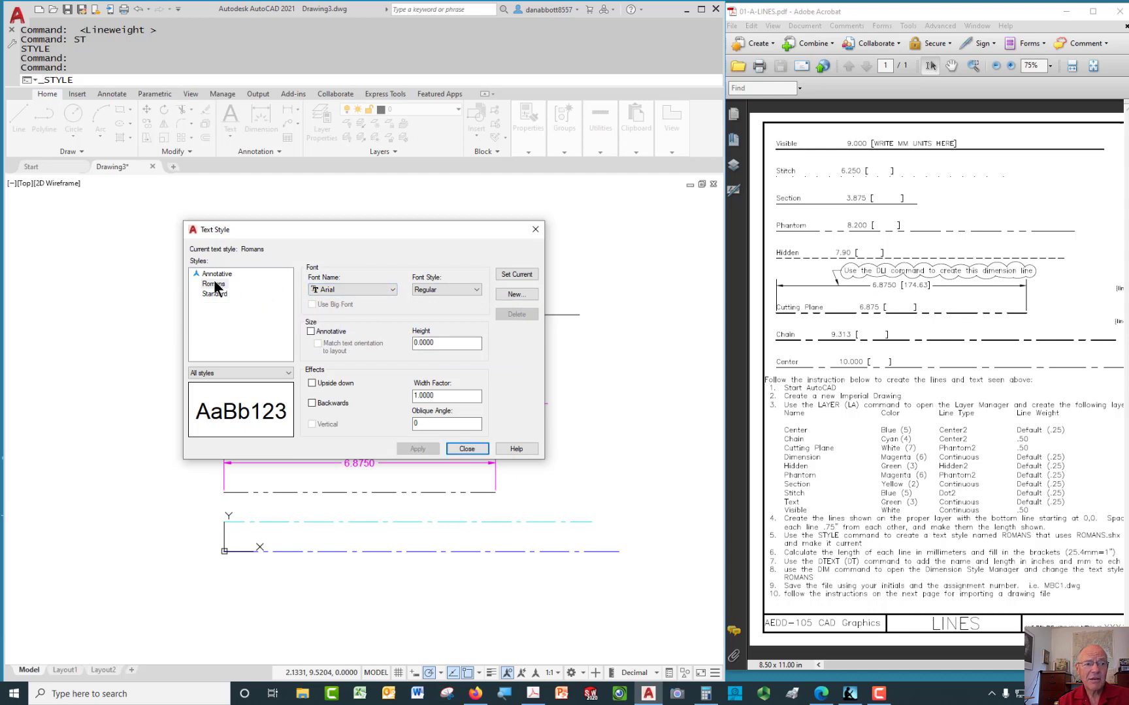
click(392, 290)
key(r)
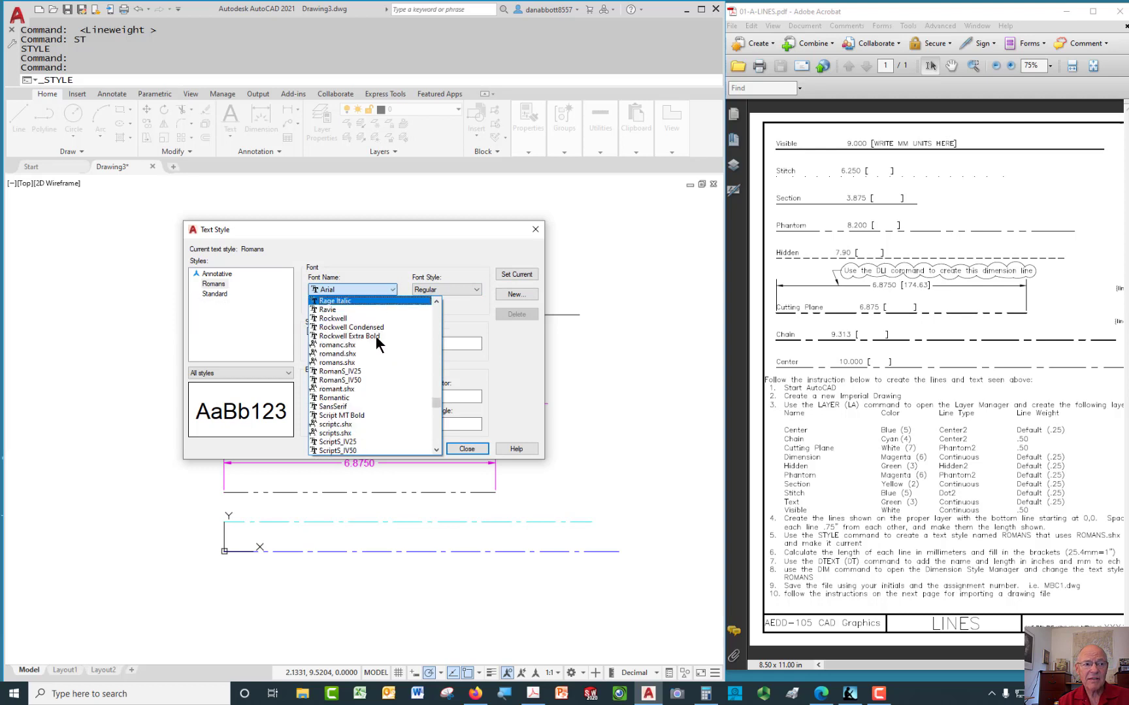
click(345, 364)
click(419, 449)
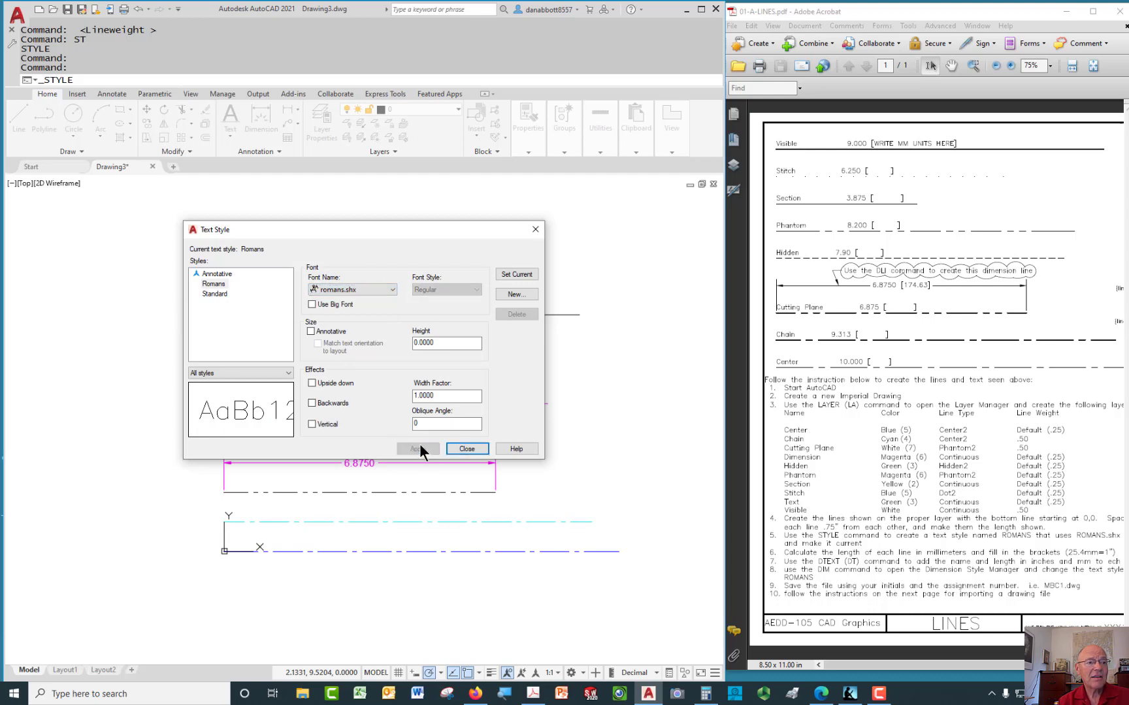
click(469, 448)
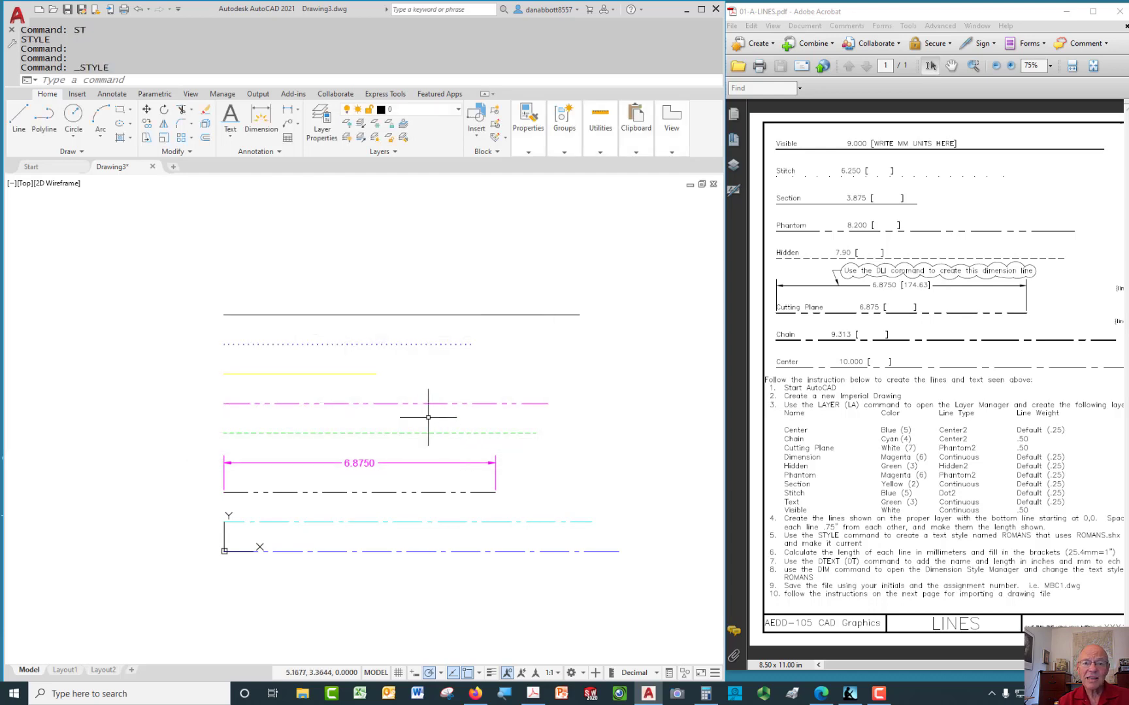
Place a single-line note reading '25.4mm/inch' near the origin at the default height
scroll(262, 542, up, 6)
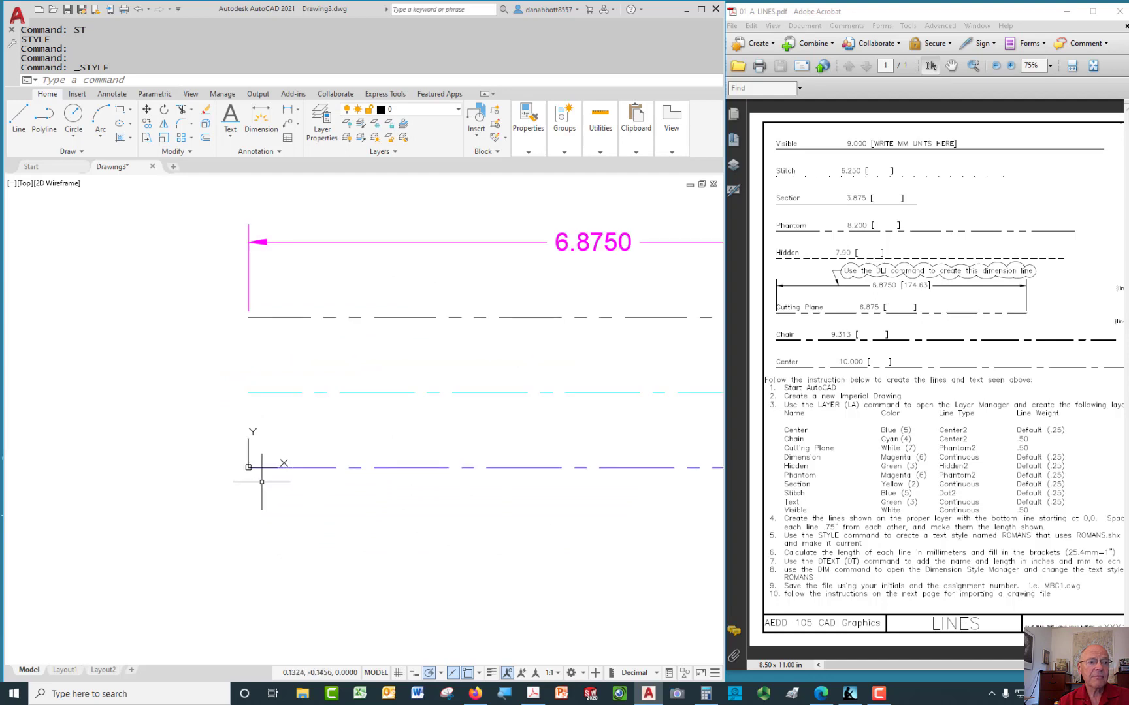
scroll(281, 464, up, 2)
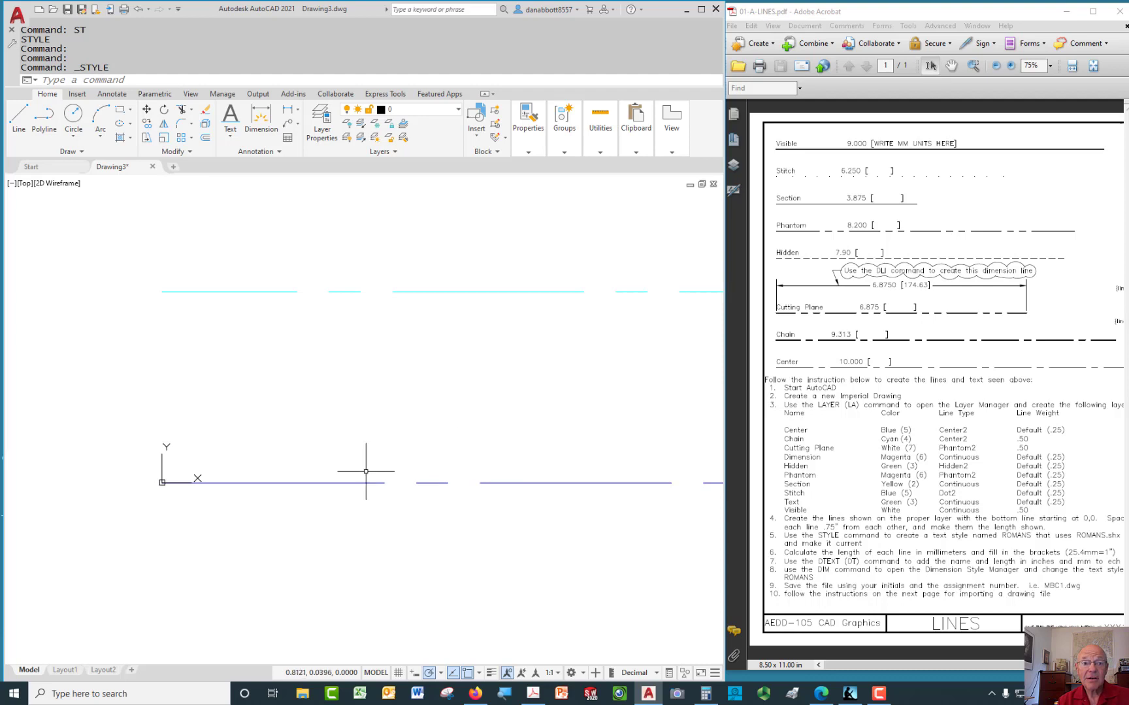
text(dt)
key(Return)
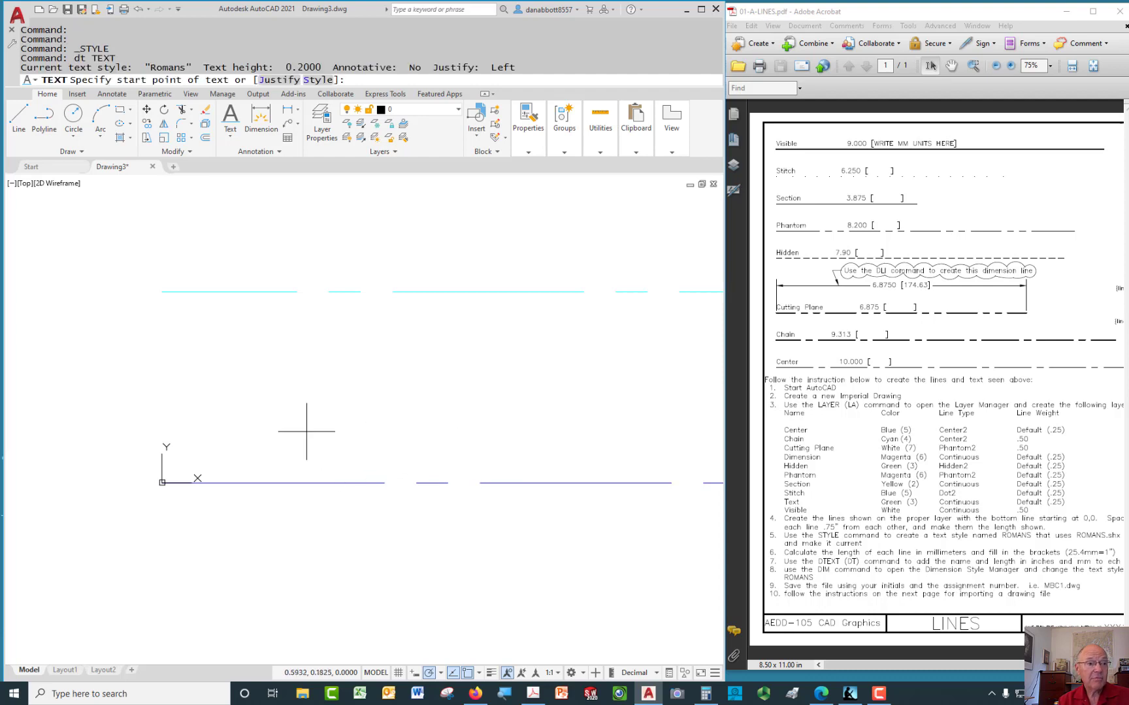
click(197, 391)
key(Return)
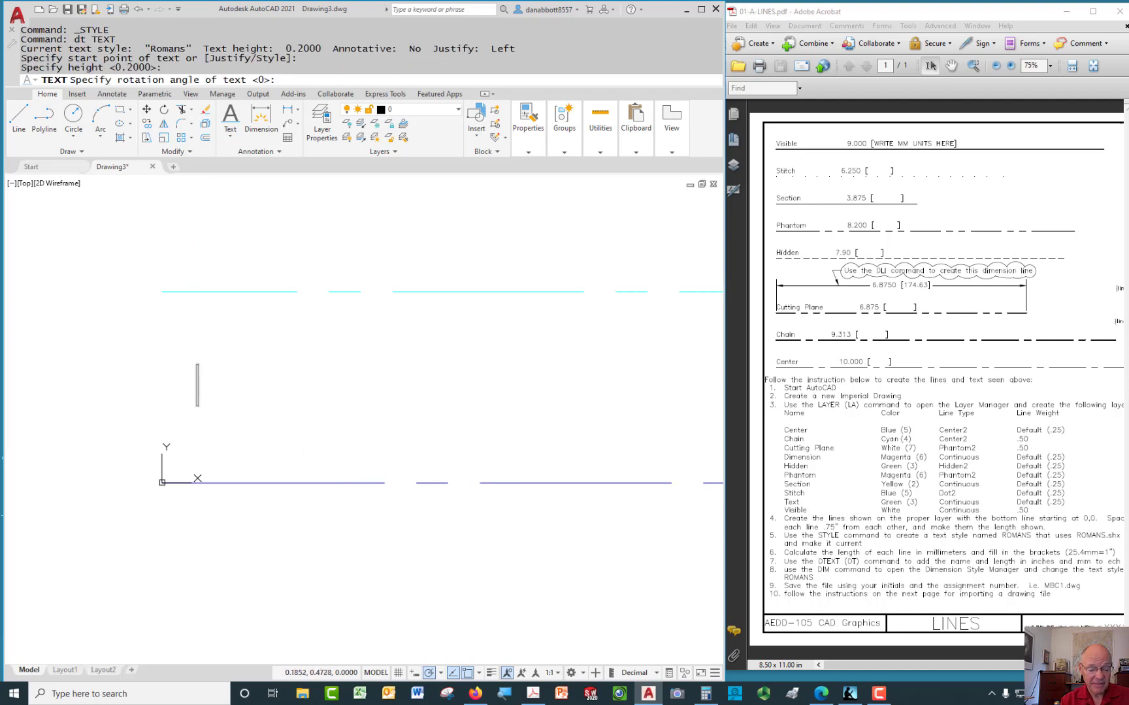
text(25.4)
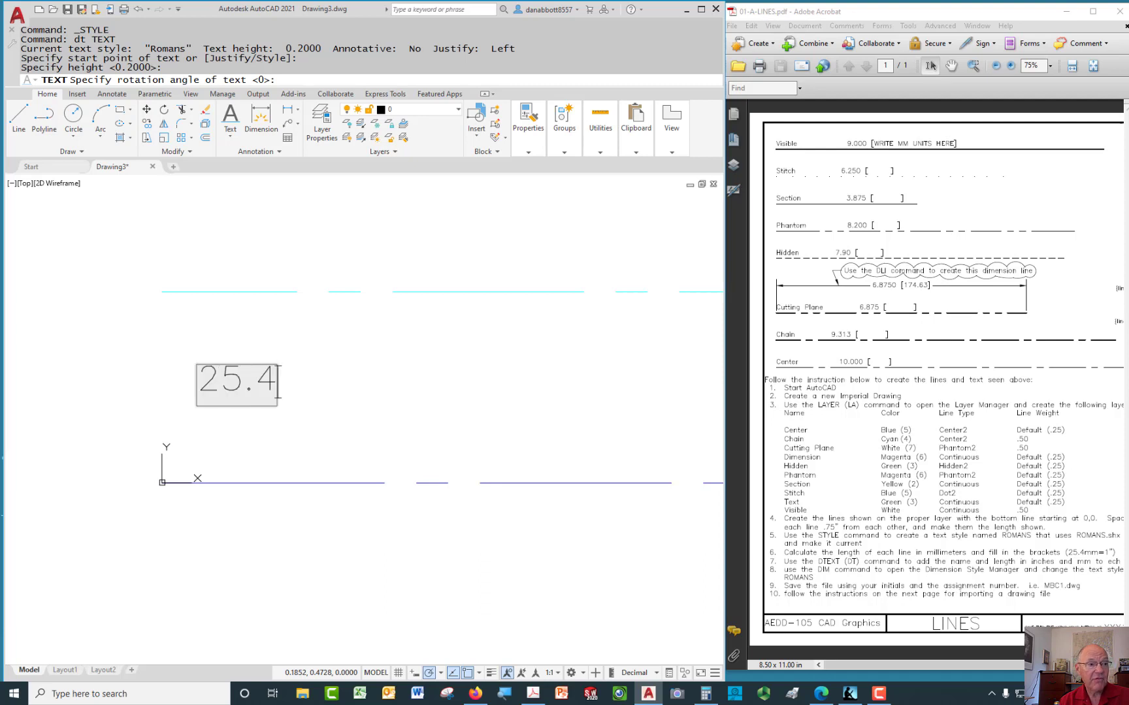
text(mm/inch)
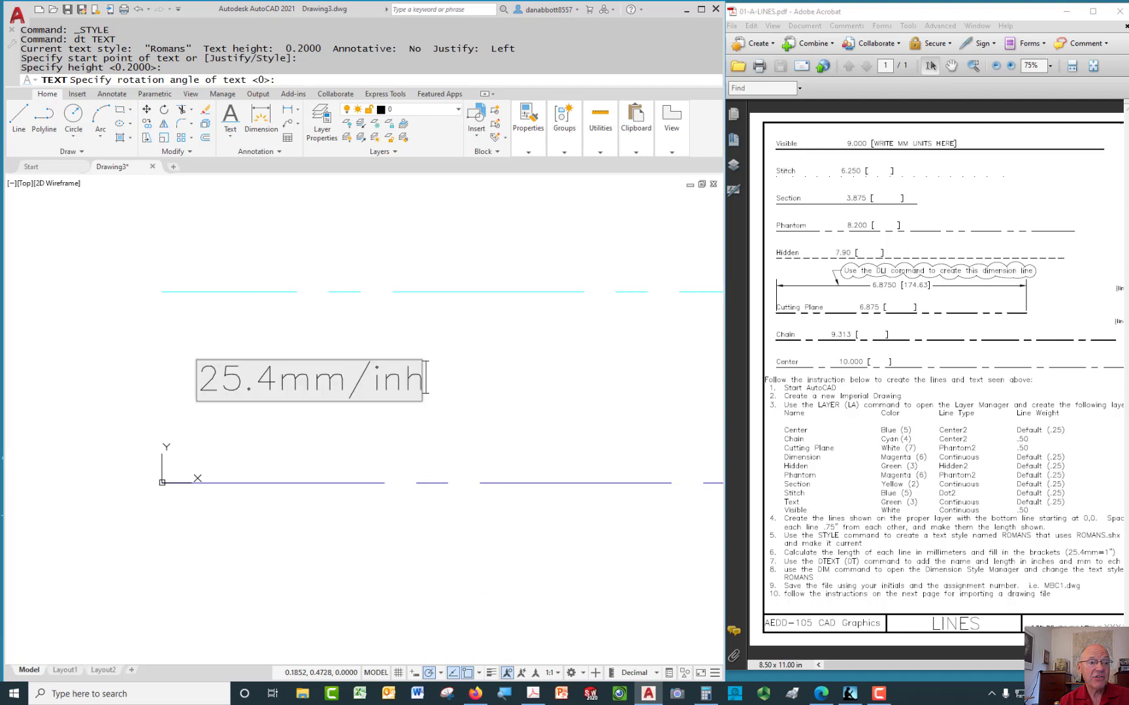
key(Return)
key(Return)
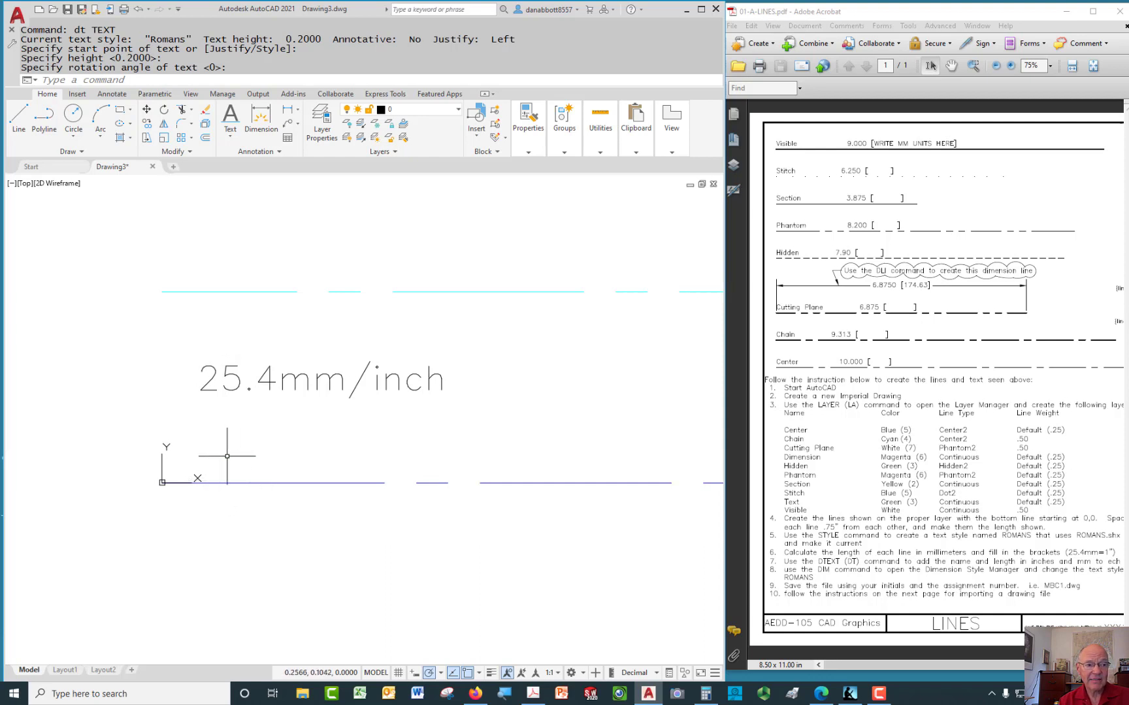
click(231, 136)
Write 'Center 10.00 [254mm]' in 0.12-high horizontal text, 0.1 above the origin
click(206, 177)
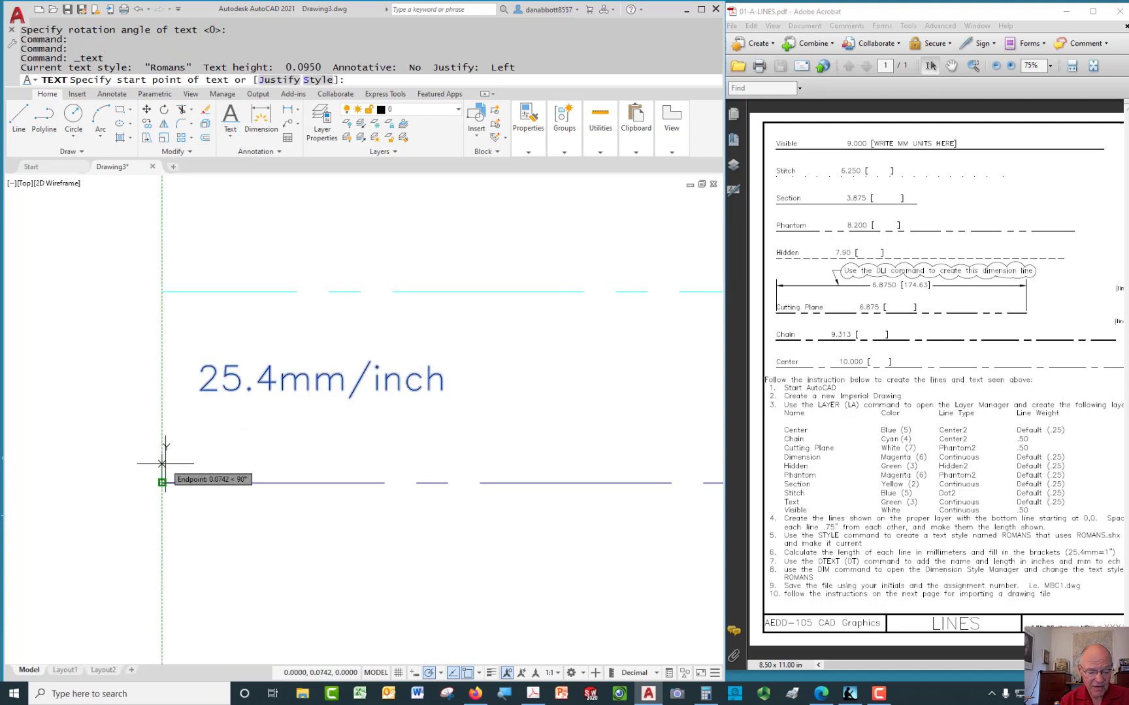
text(.1)
key(Return)
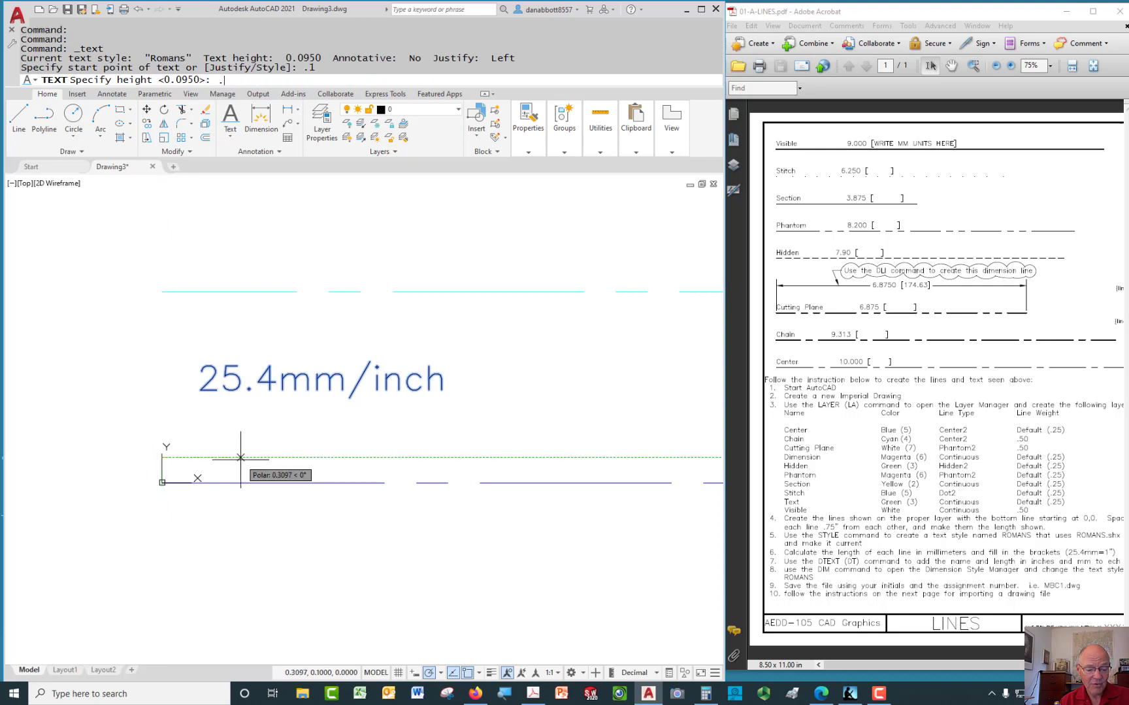
text(.12)
key(Return)
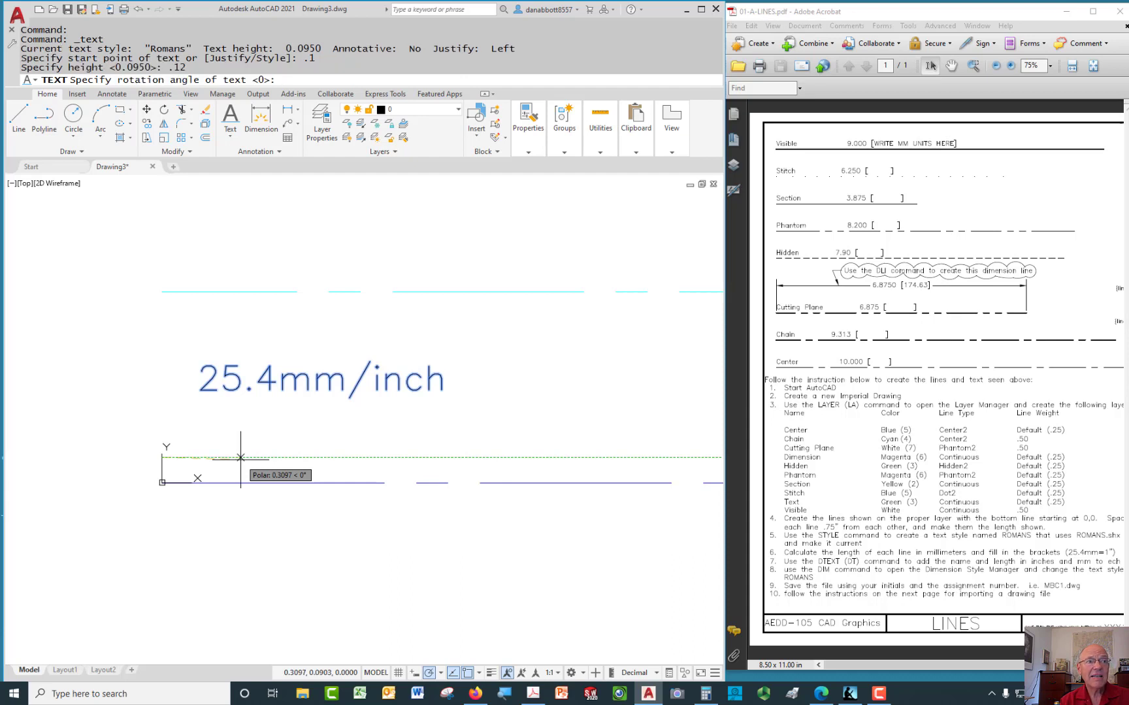
key(Return)
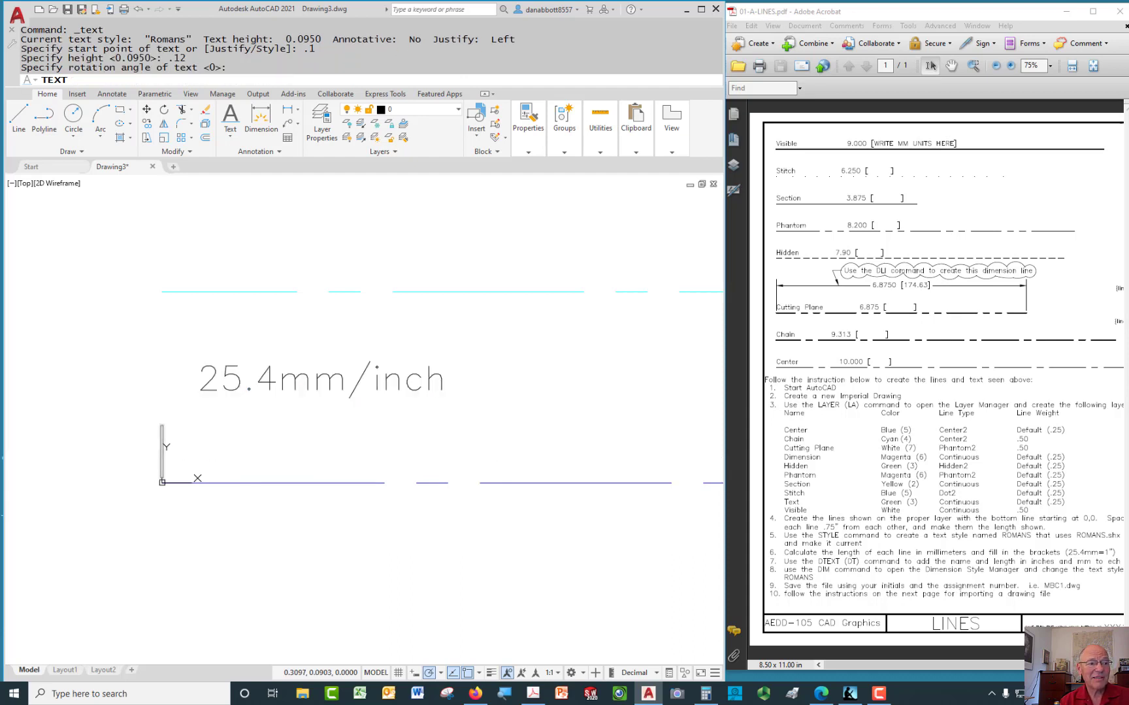
text(Center)
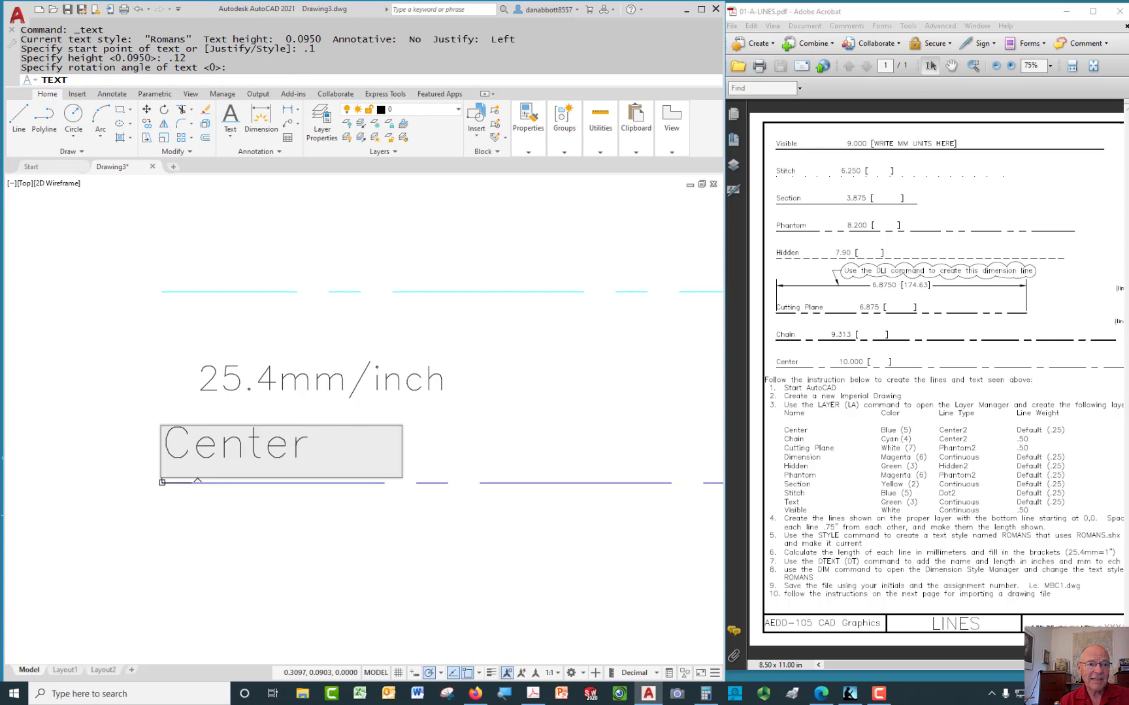
text(      10.00)
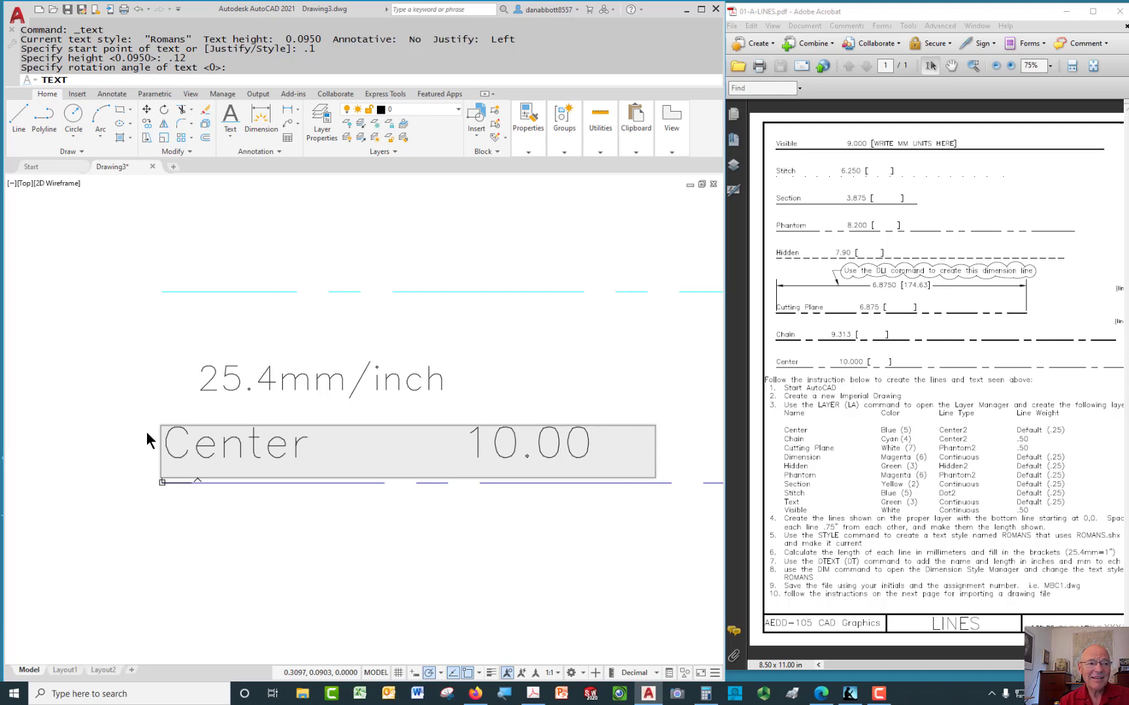
text(  2)
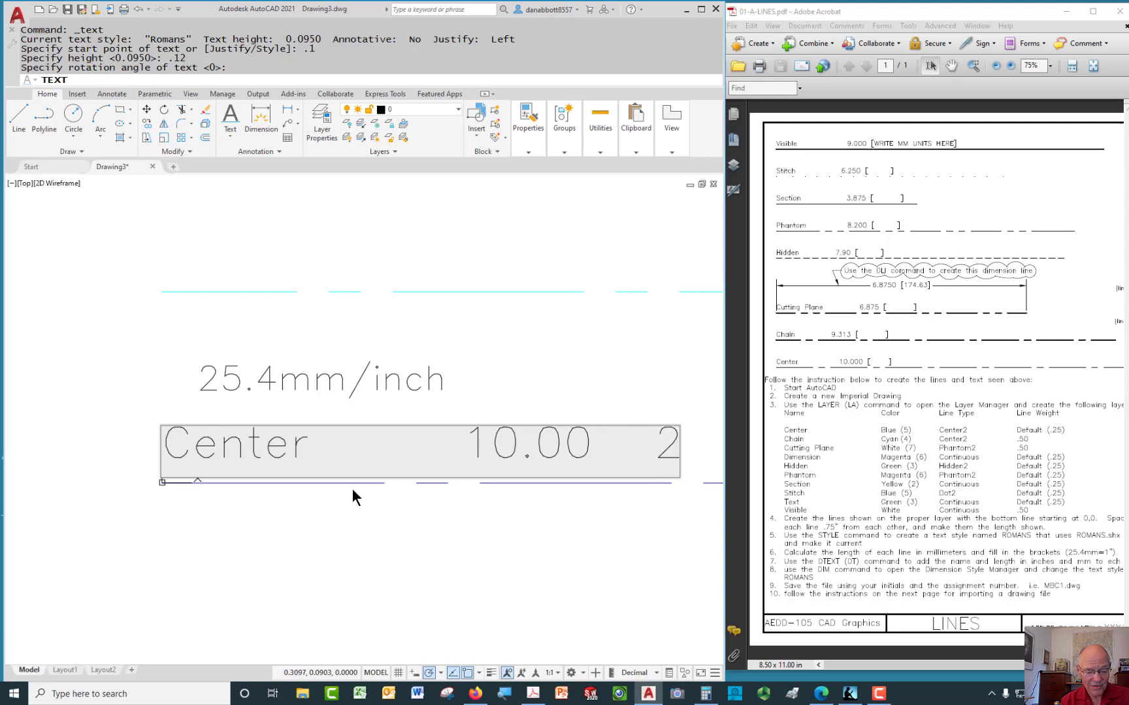
key(BackSpace)
text([)
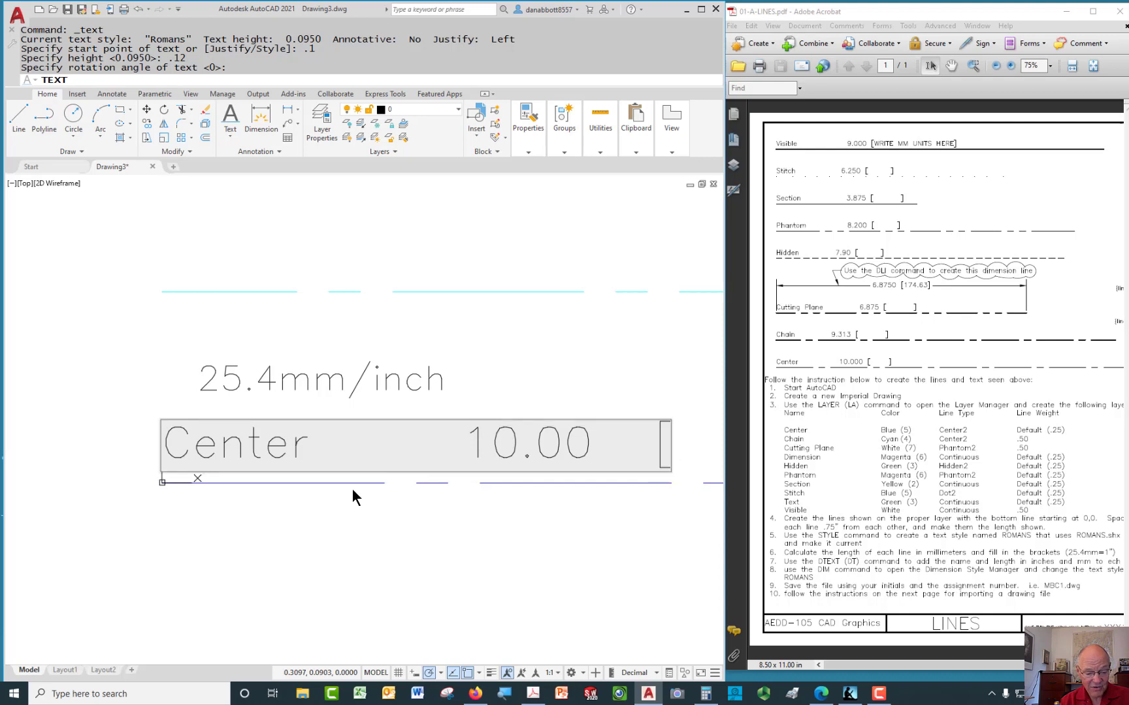
text(254mm])
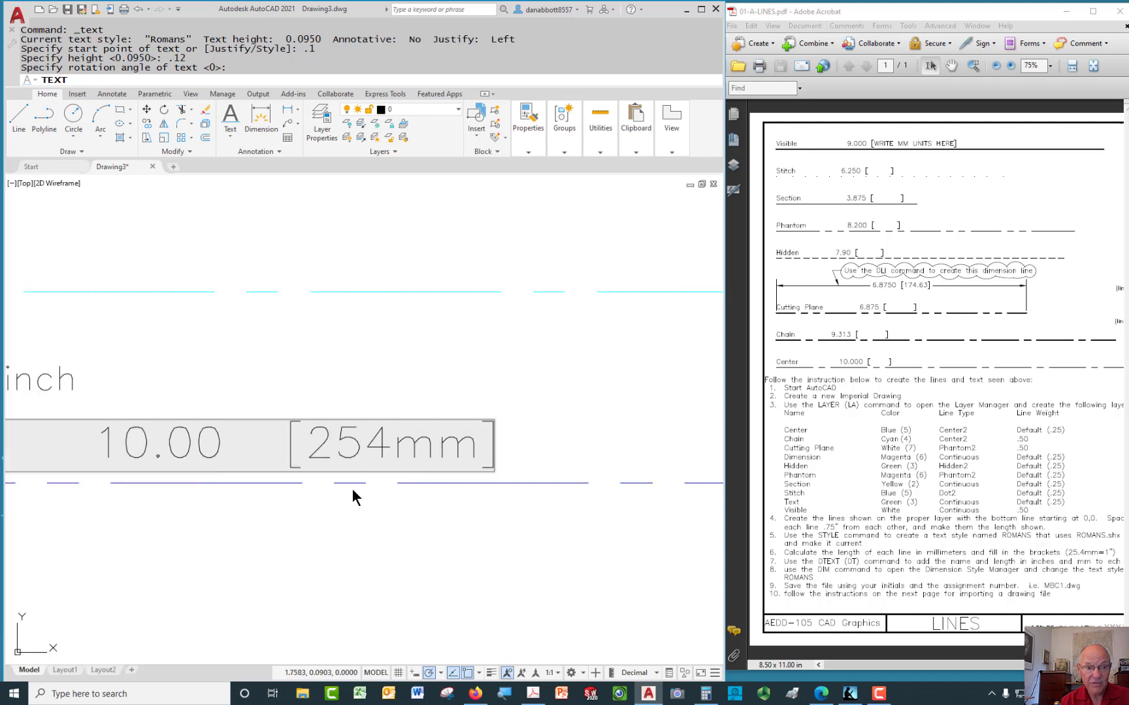
key(Return)
key(Return)
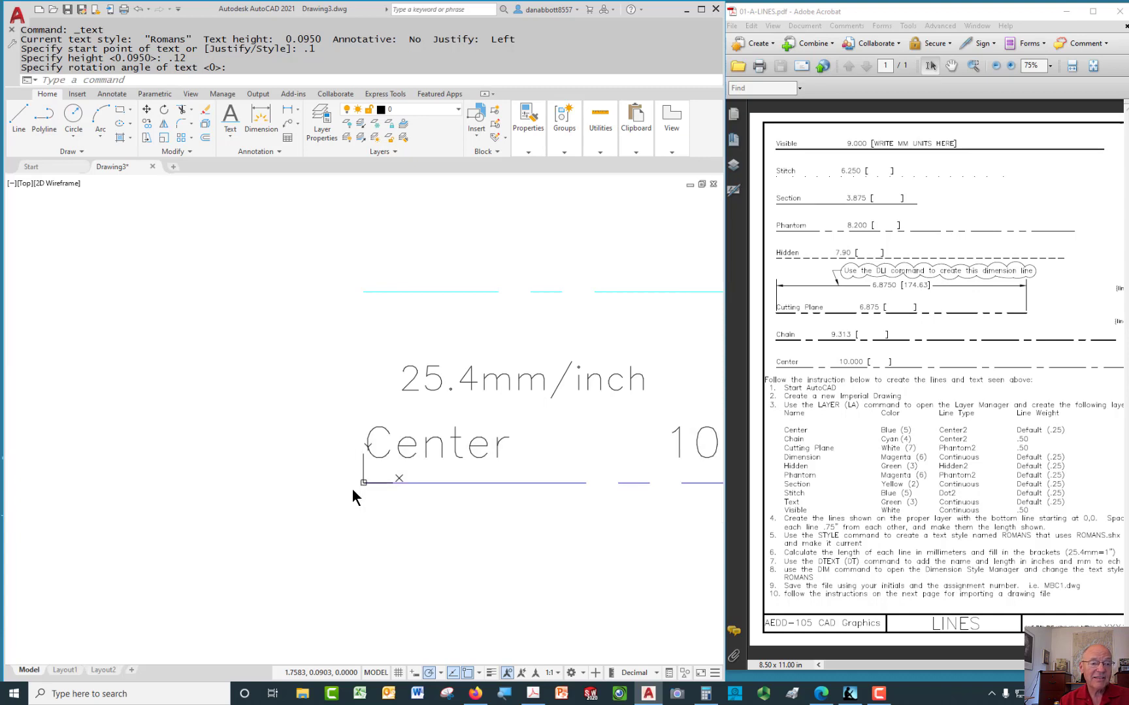
middle_drag(504, 517, 285, 504)
scroll(334, 505, down, 2)
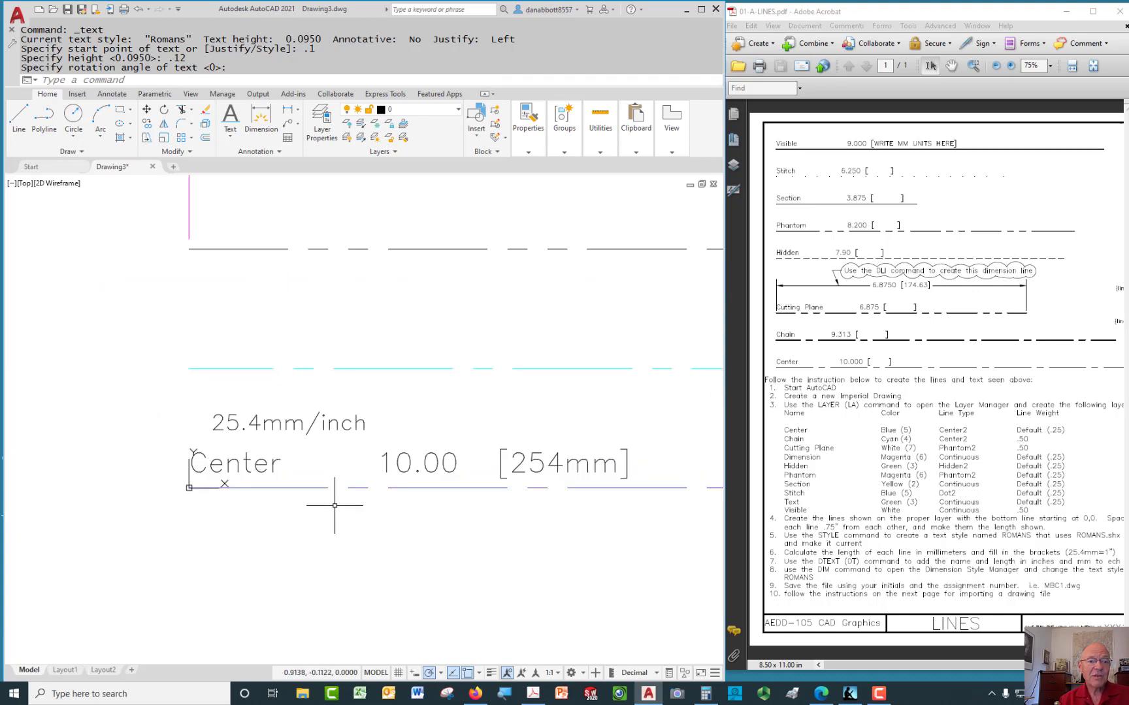
scroll(335, 505, down, 2)
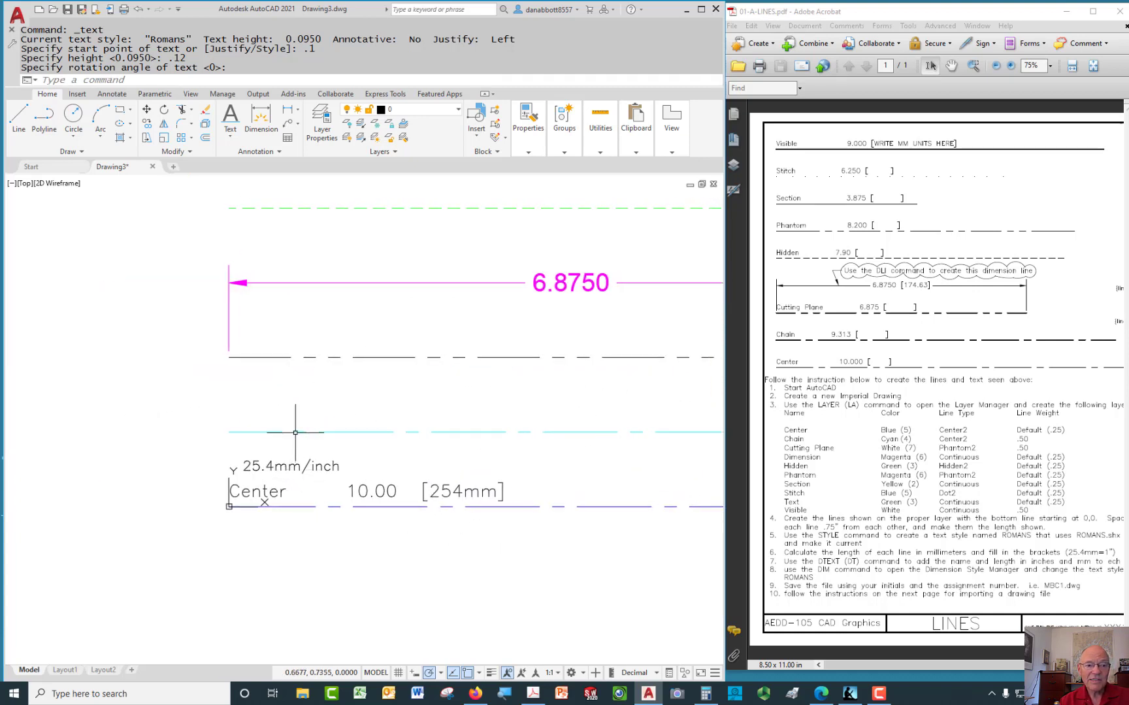
middle_drag(362, 445, 329, 447)
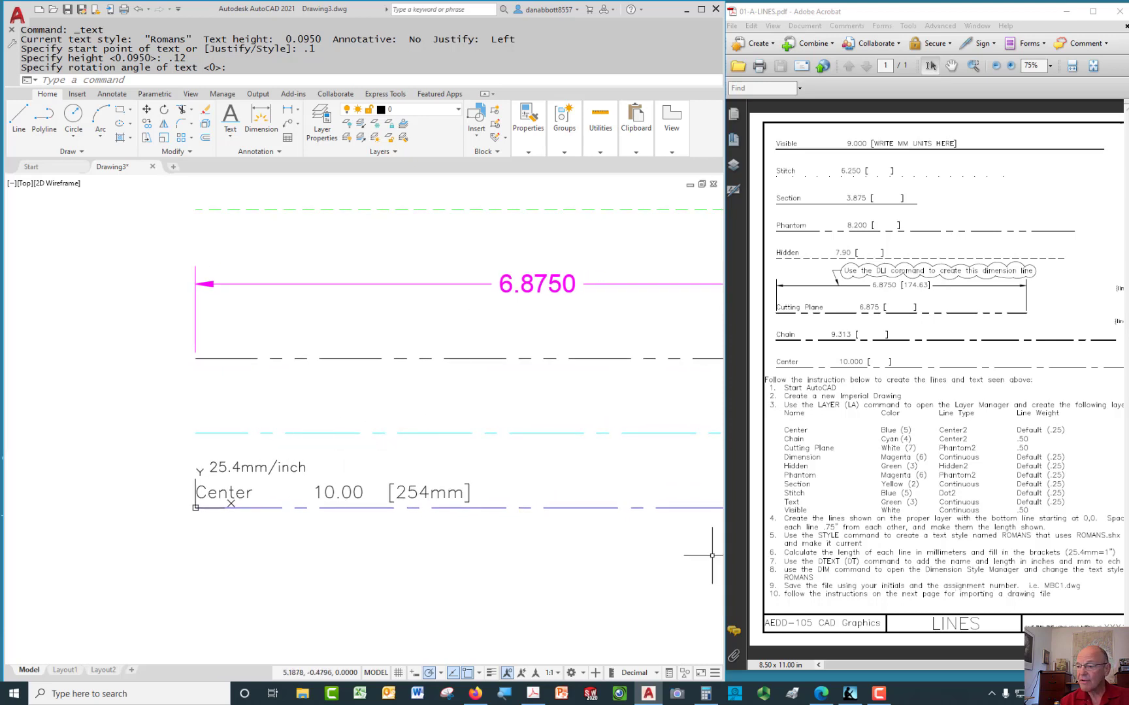
Multiply 9.313 by 25.4 in Calculator to get 236.5502
click(705, 693)
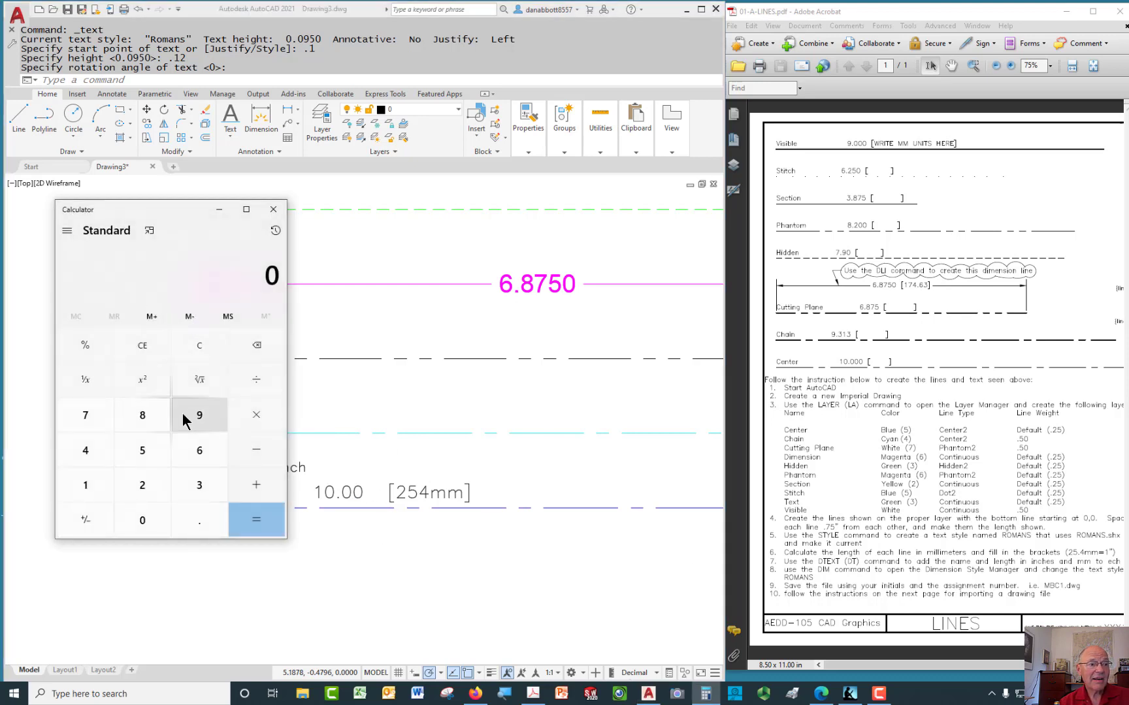
click(200, 415)
click(197, 517)
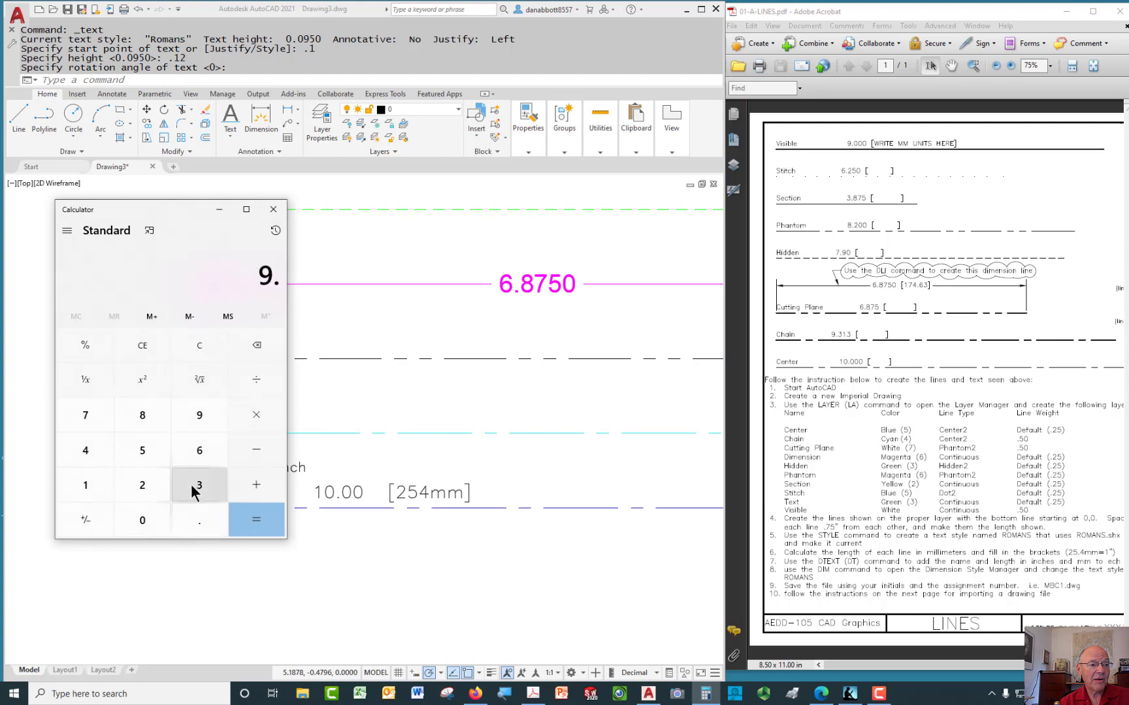
click(190, 485)
click(91, 486)
click(186, 487)
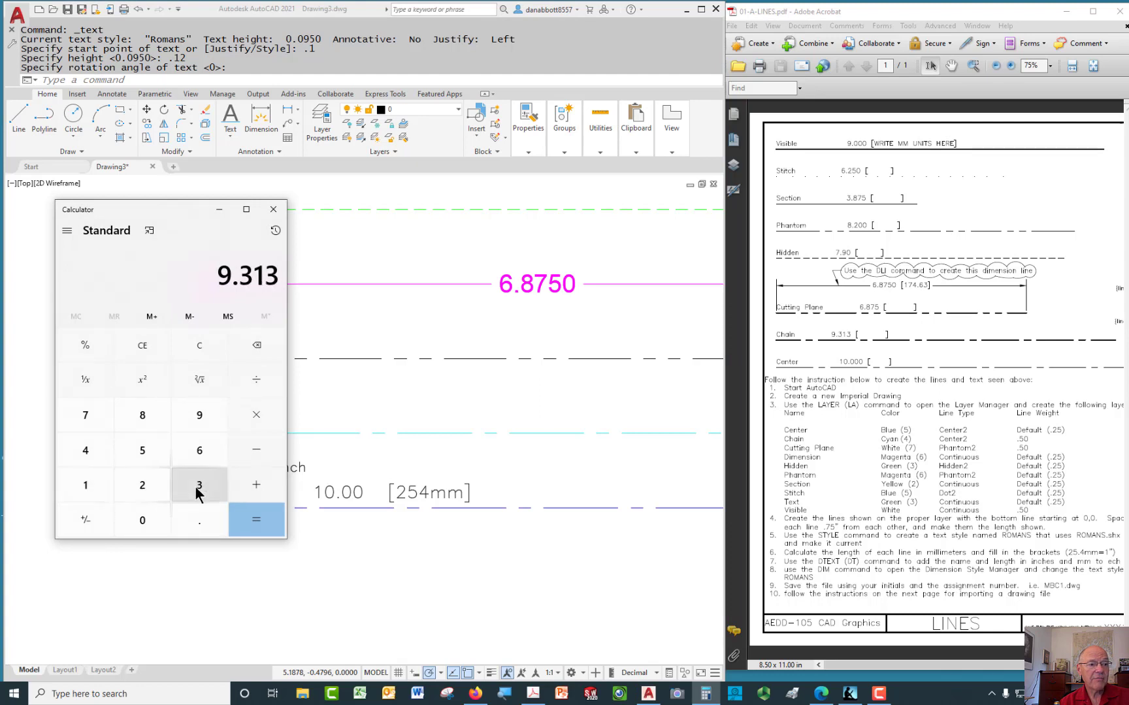
click(256, 416)
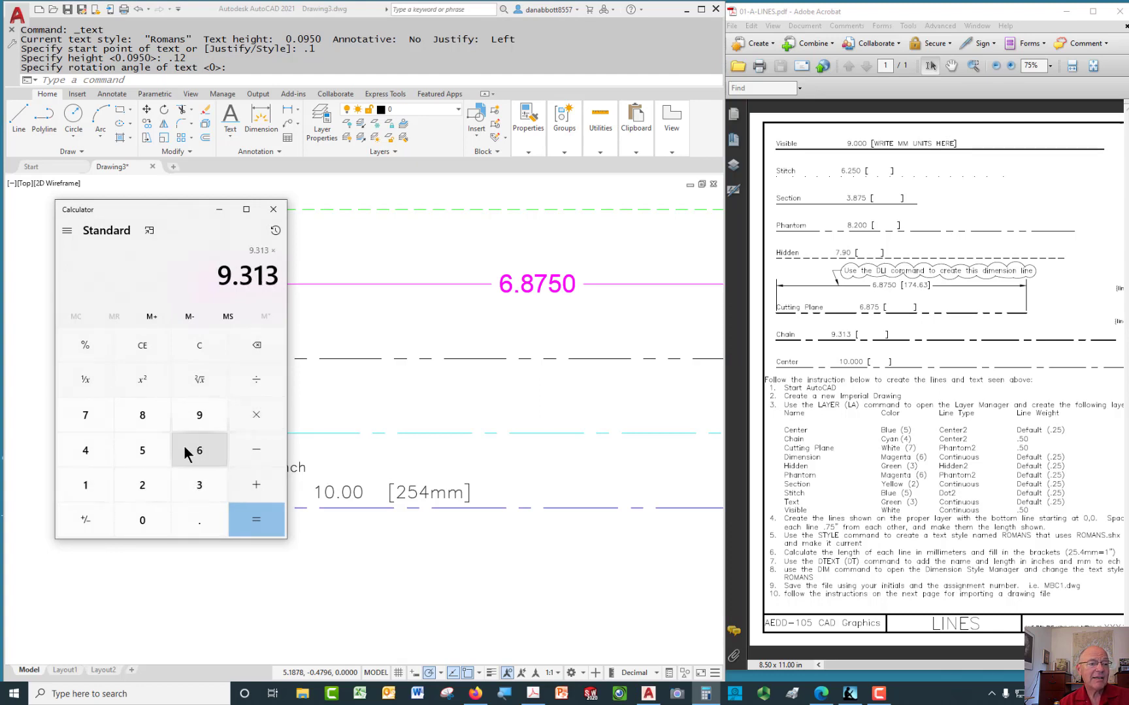
click(139, 485)
click(143, 452)
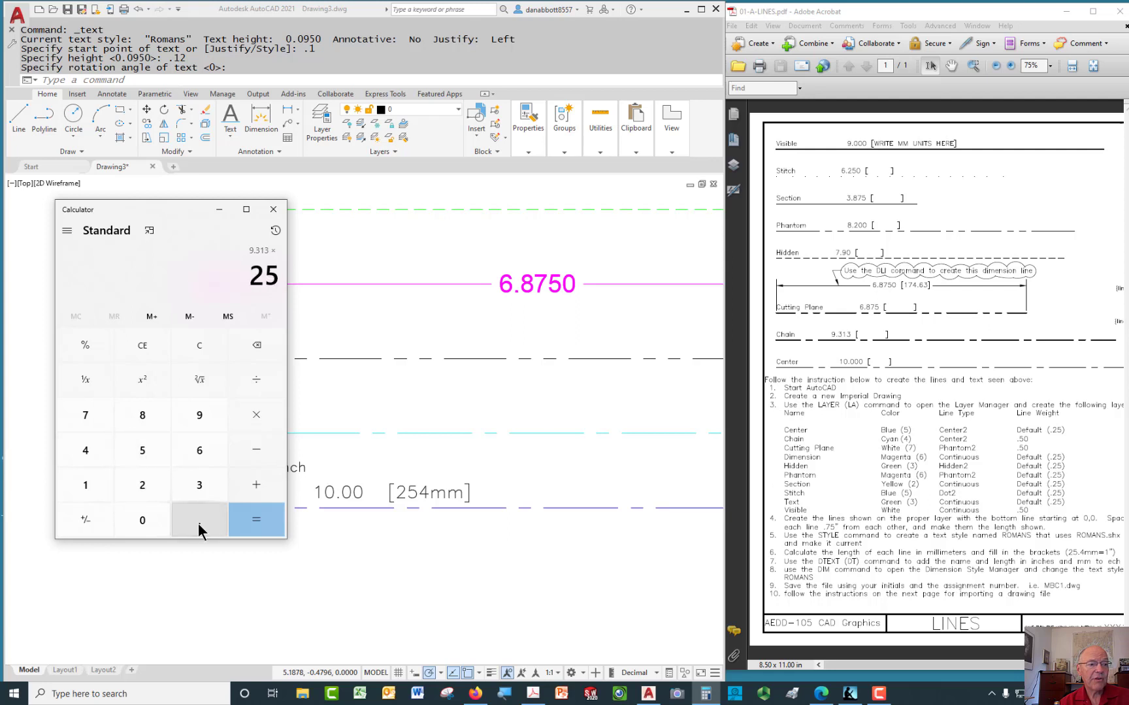
click(199, 520)
click(83, 452)
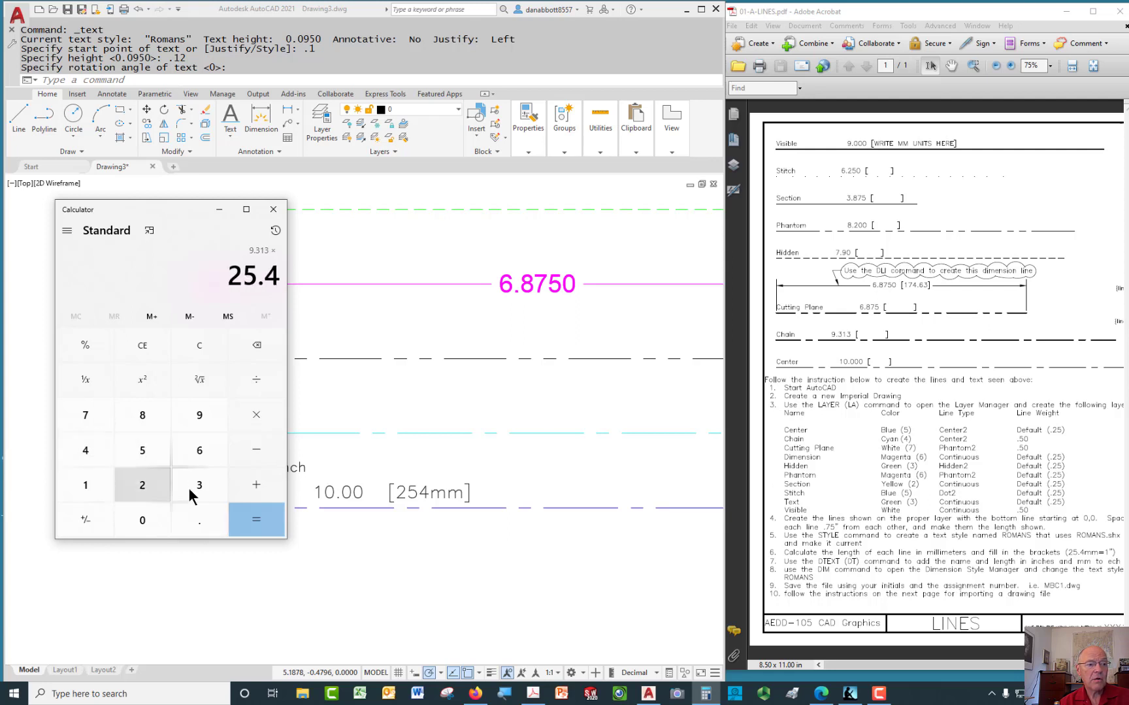
click(257, 520)
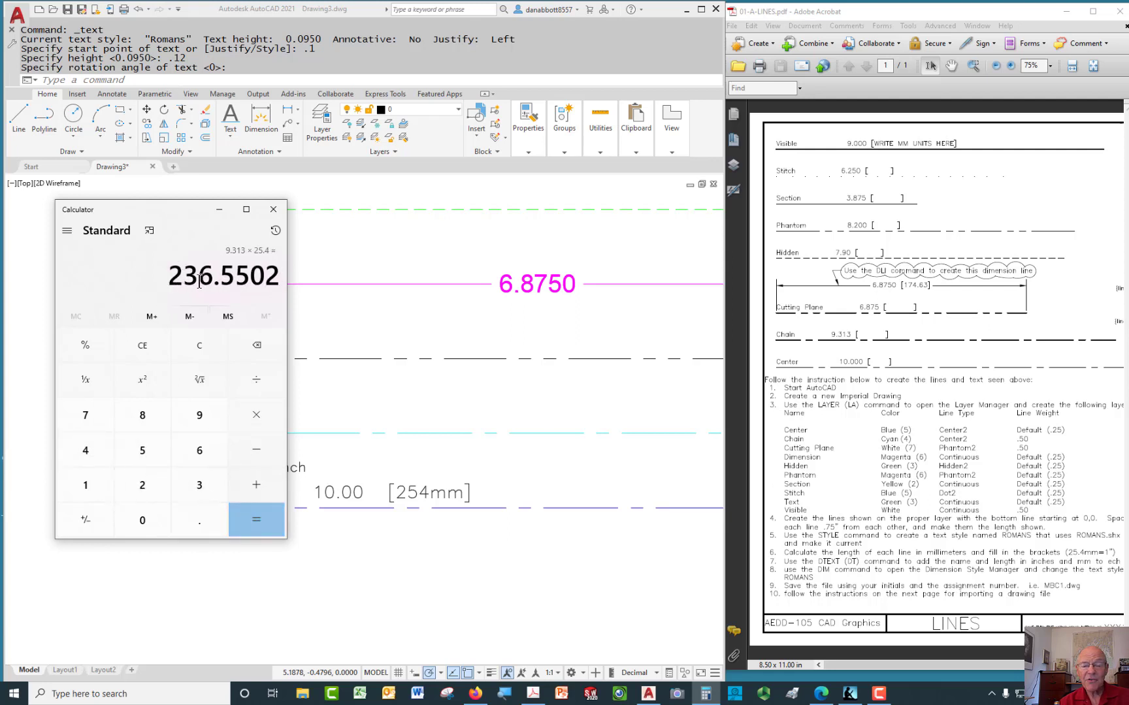
Copy the 236.5502 result and minimize Calculator
right_click(236, 275)
click(246, 287)
right_click(226, 275)
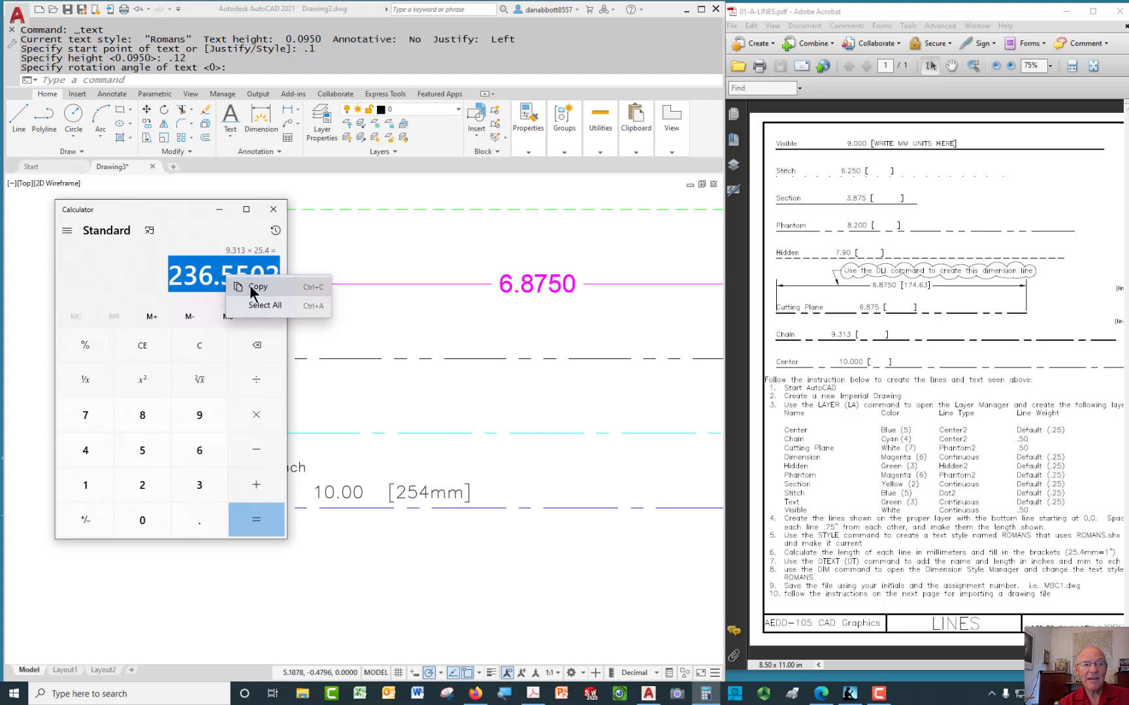
click(249, 285)
click(219, 209)
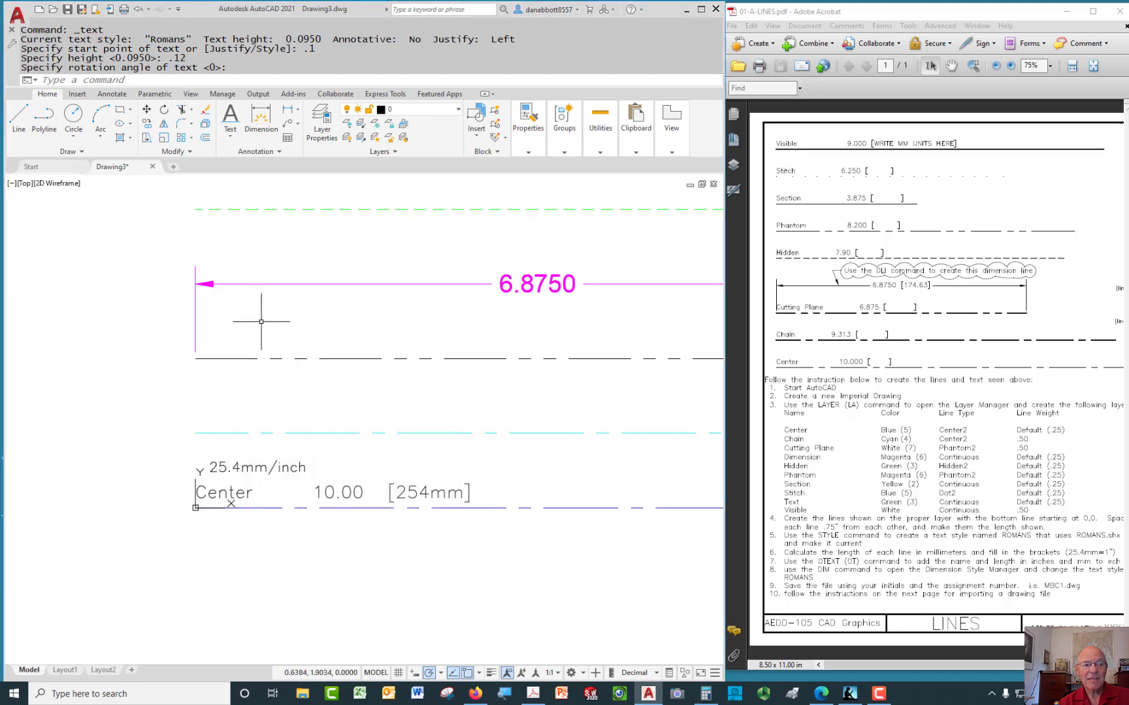
Write 'Chain 9.313[236.5502]' 0.1 above the chain line, pasting the copied value
scroll(189, 436, up, 4)
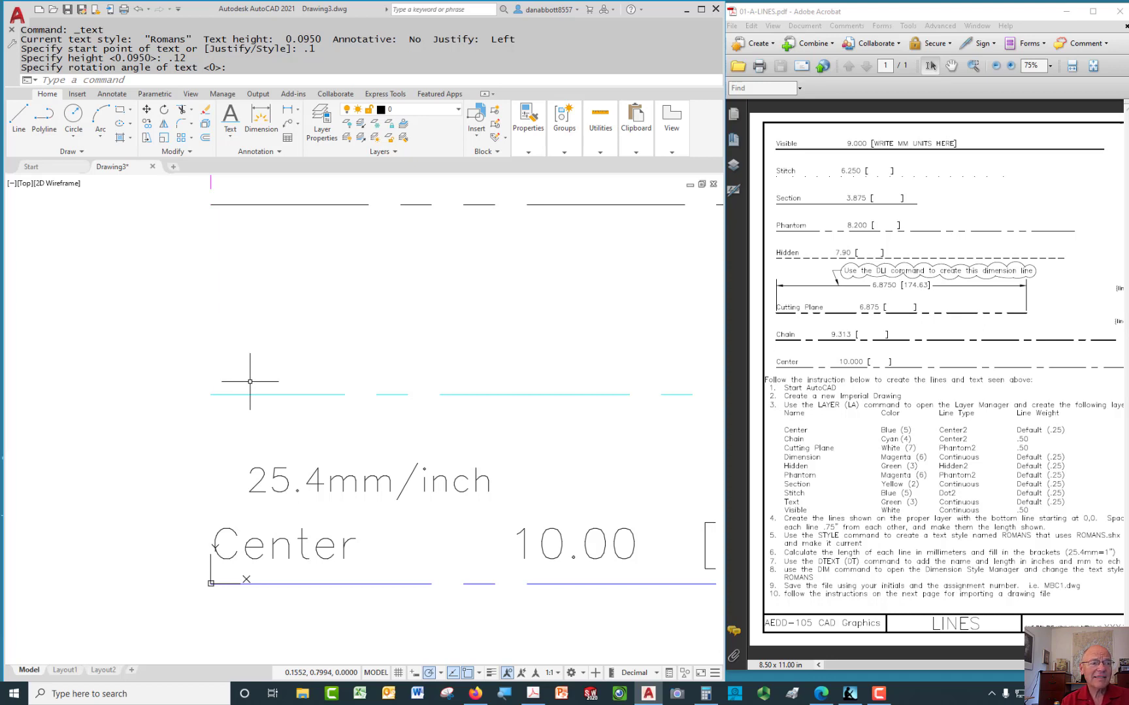
key(Escape)
text(DT)
key(Return)
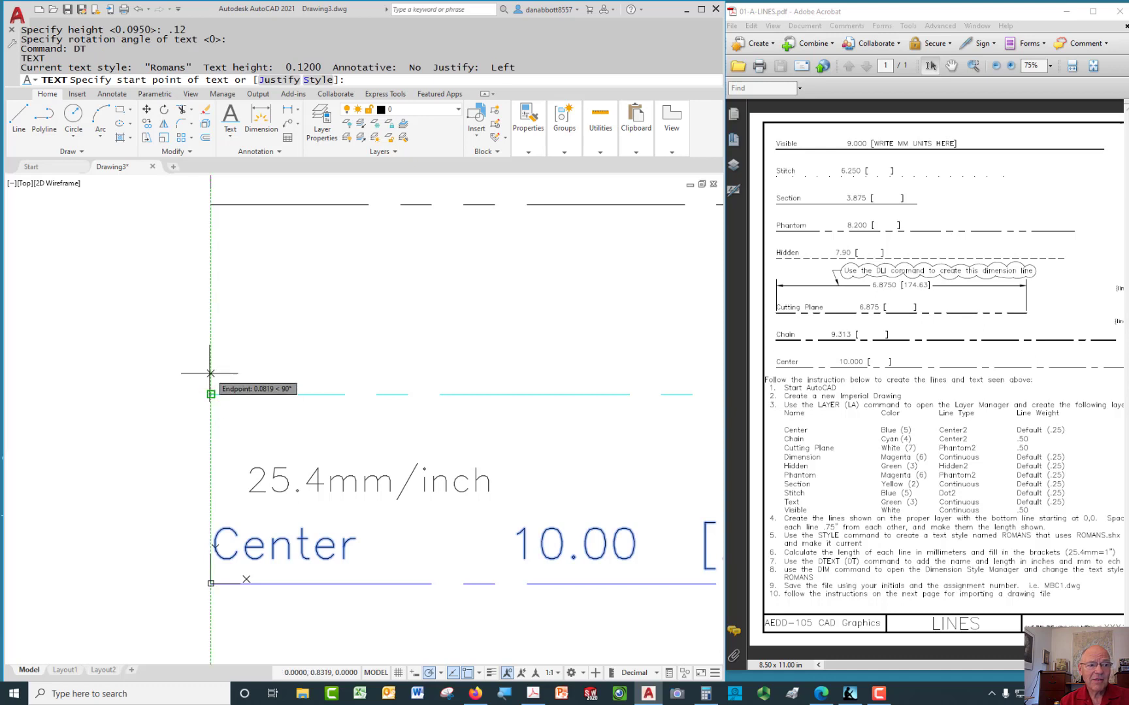
text(.1)
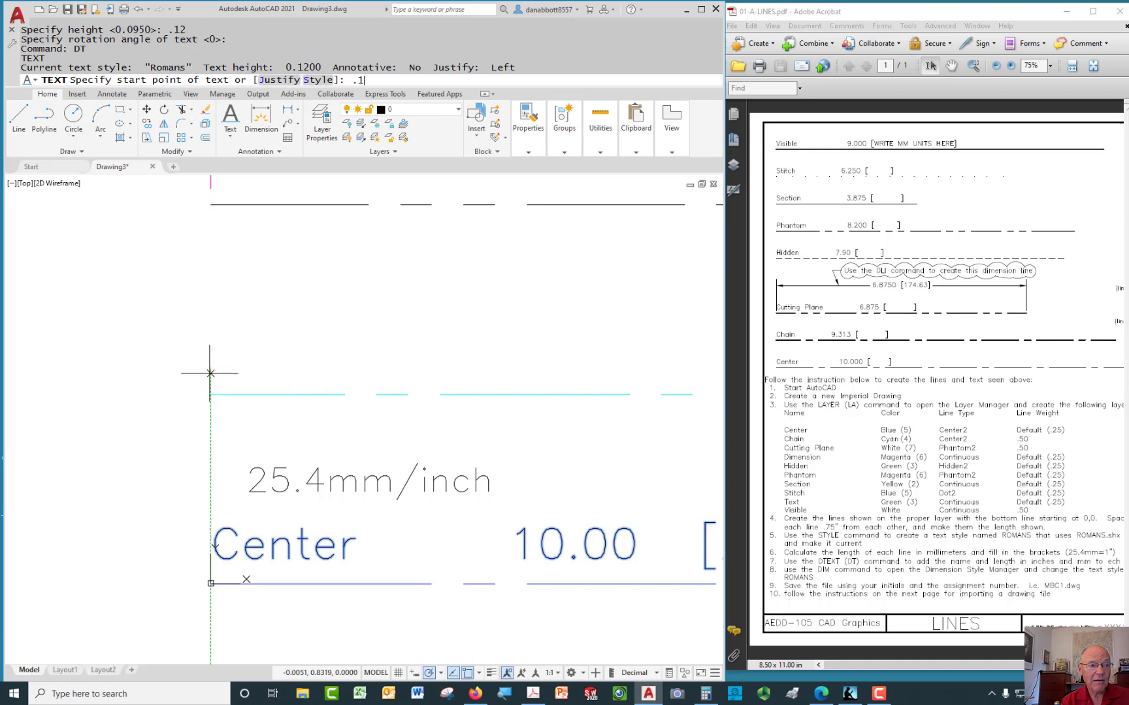
key(Return)
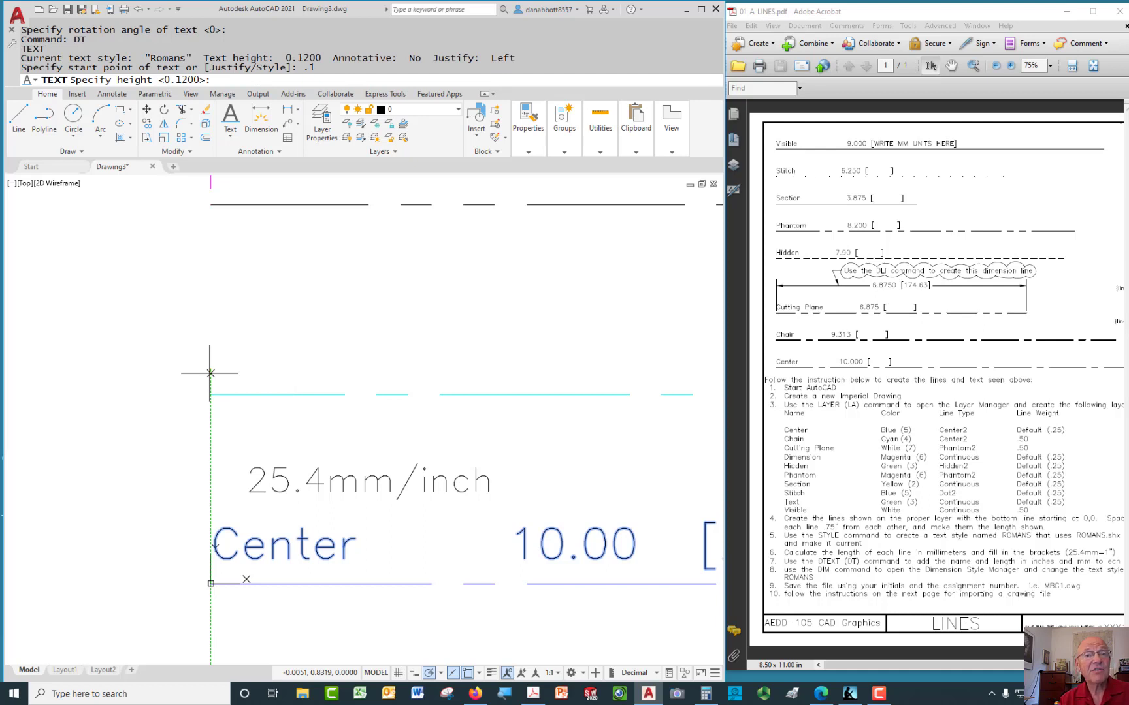
key(Return)
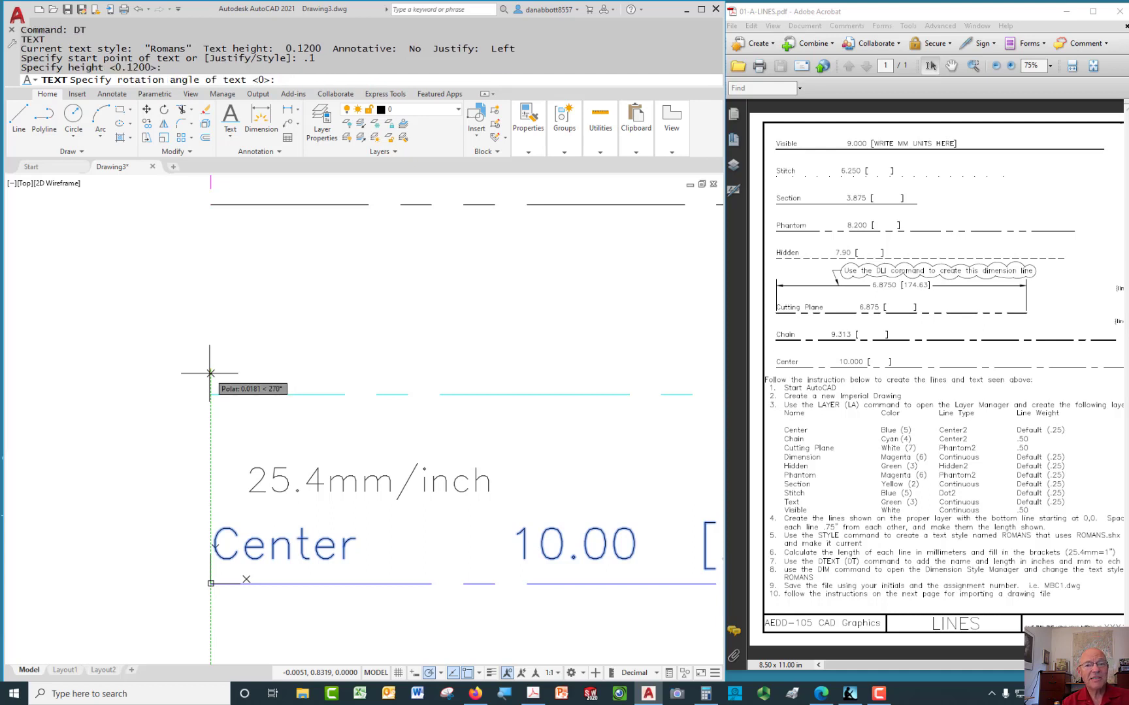
key(Return)
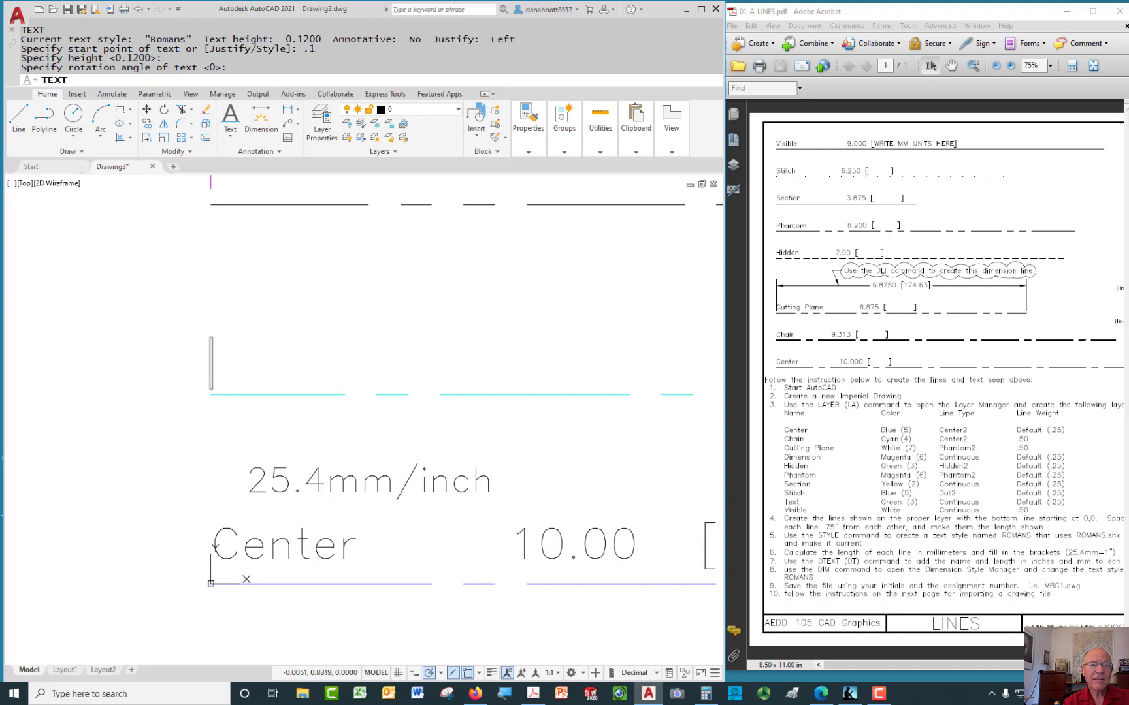
text(Chain)
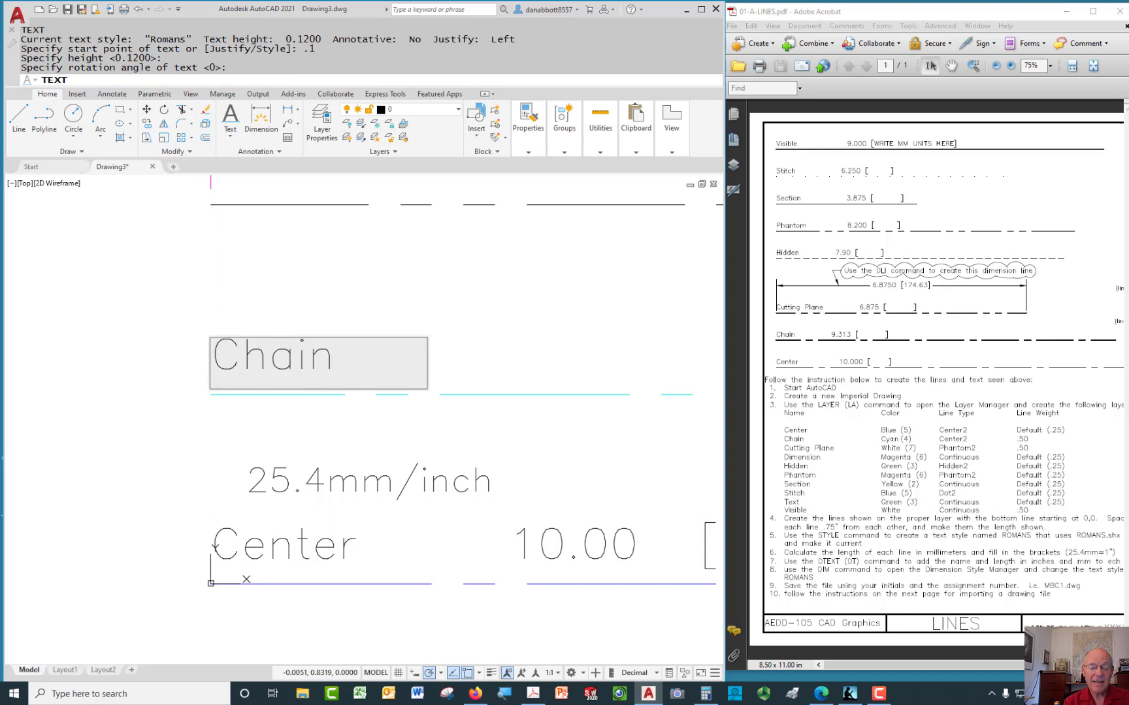
text(   9.)
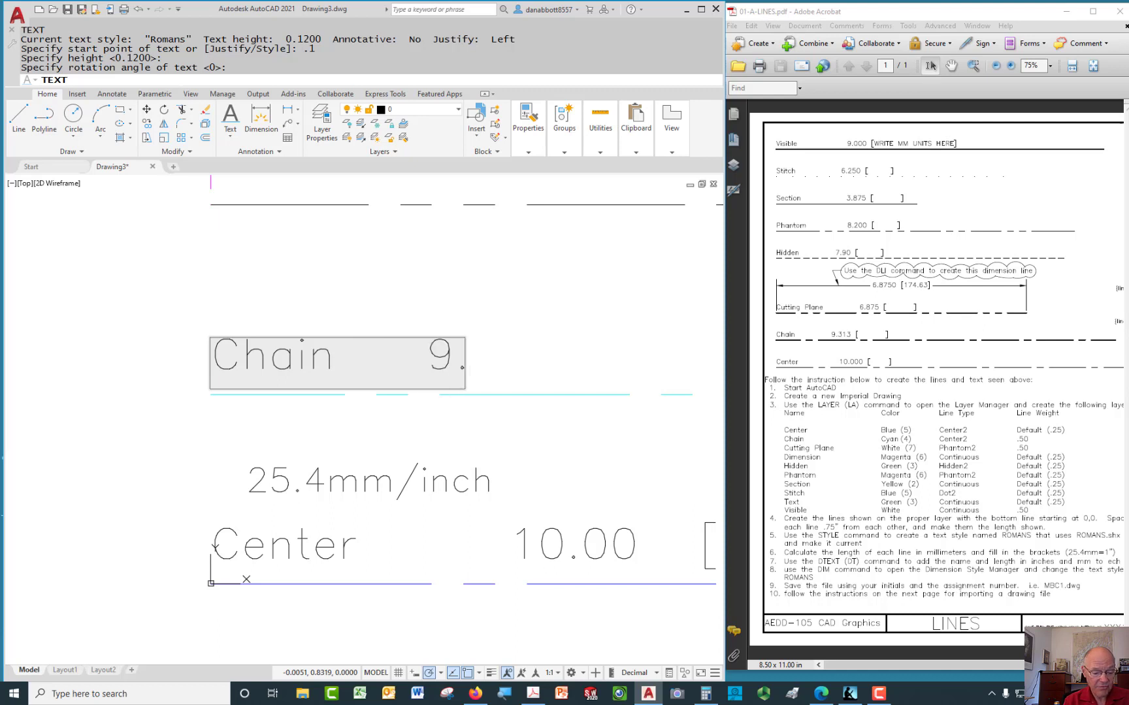
text(313)
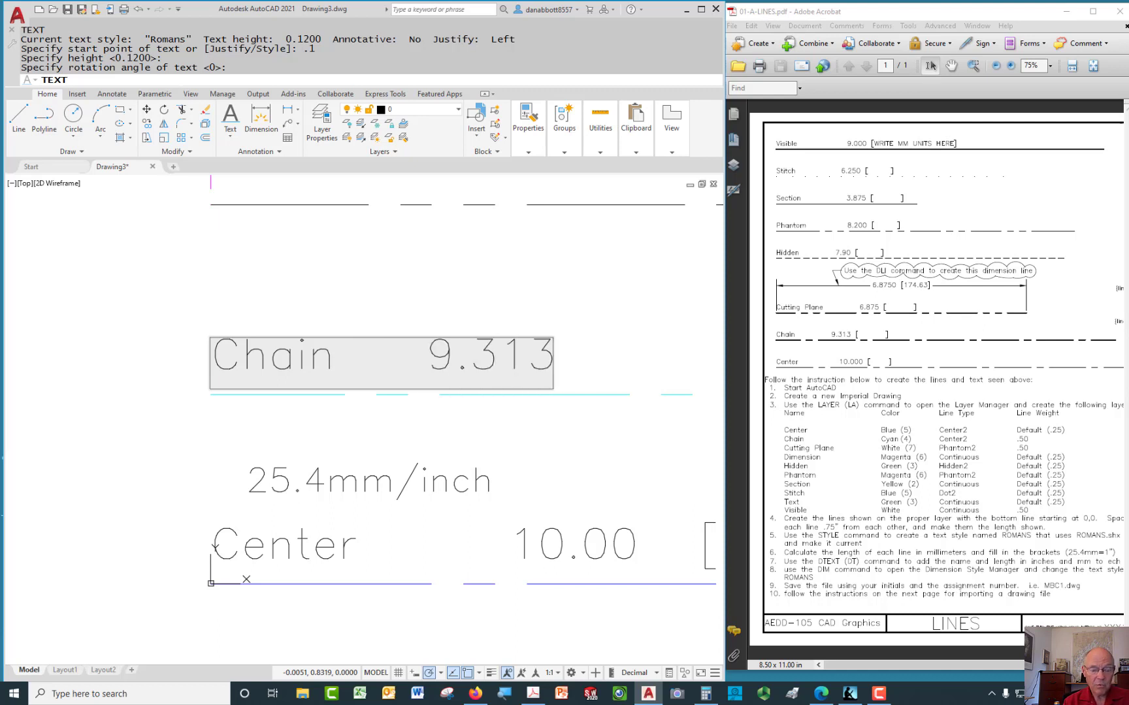
text([)
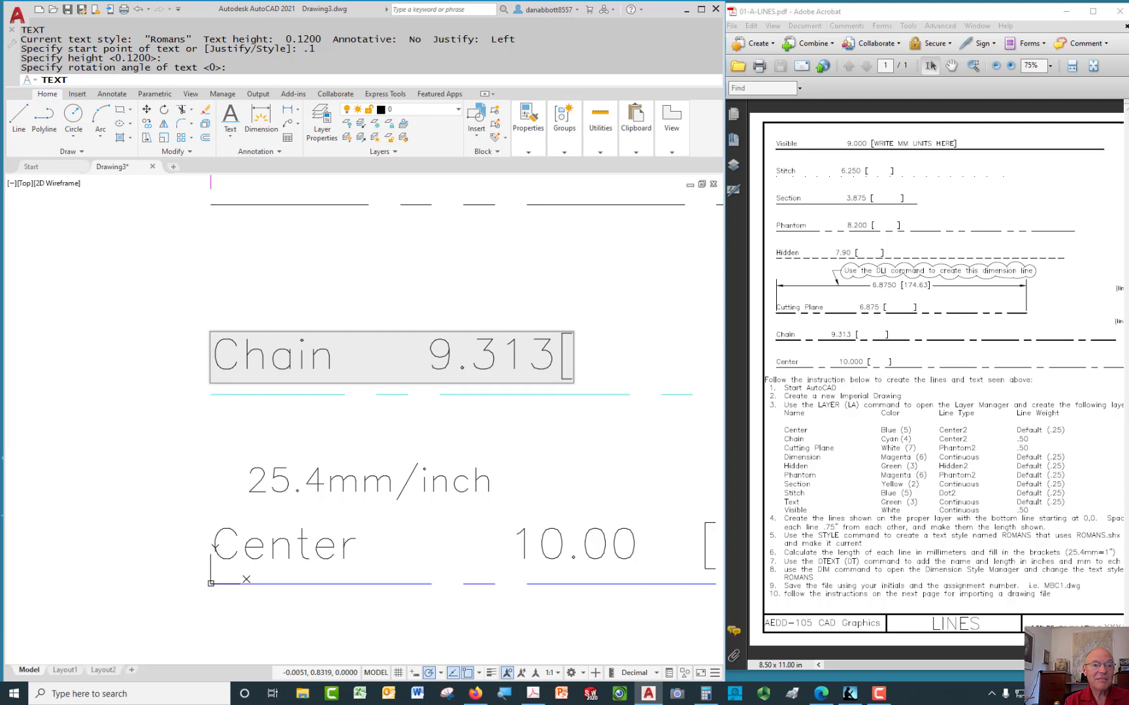
right_click(567, 353)
click(597, 418)
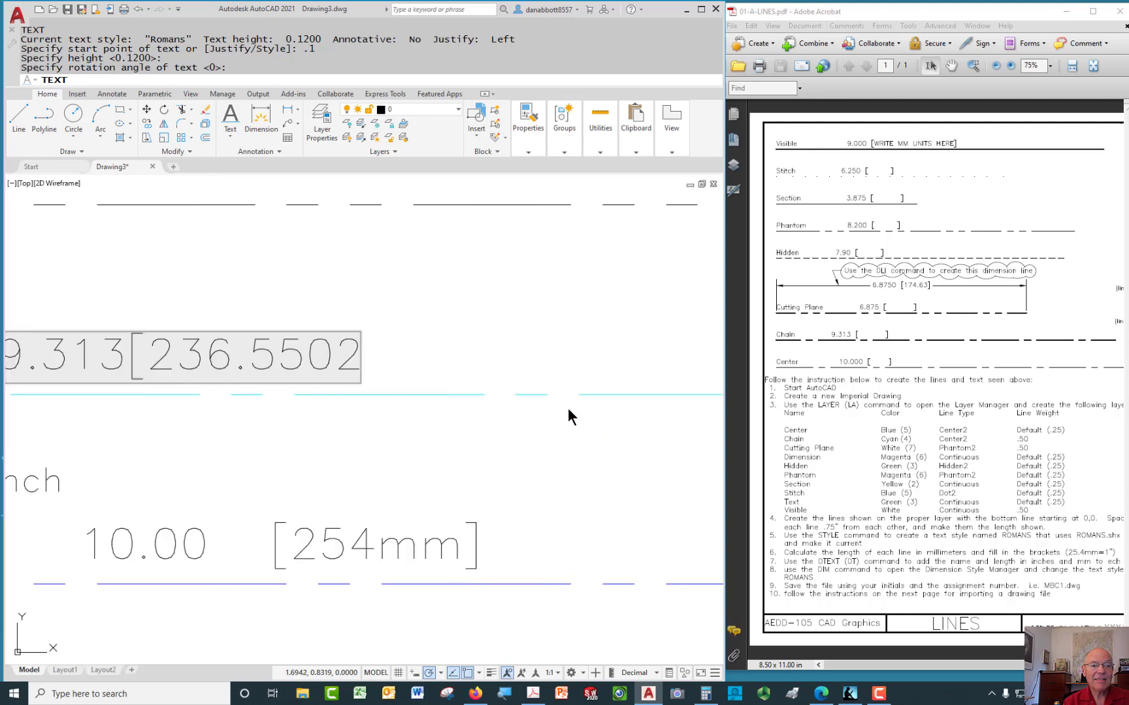
text(])
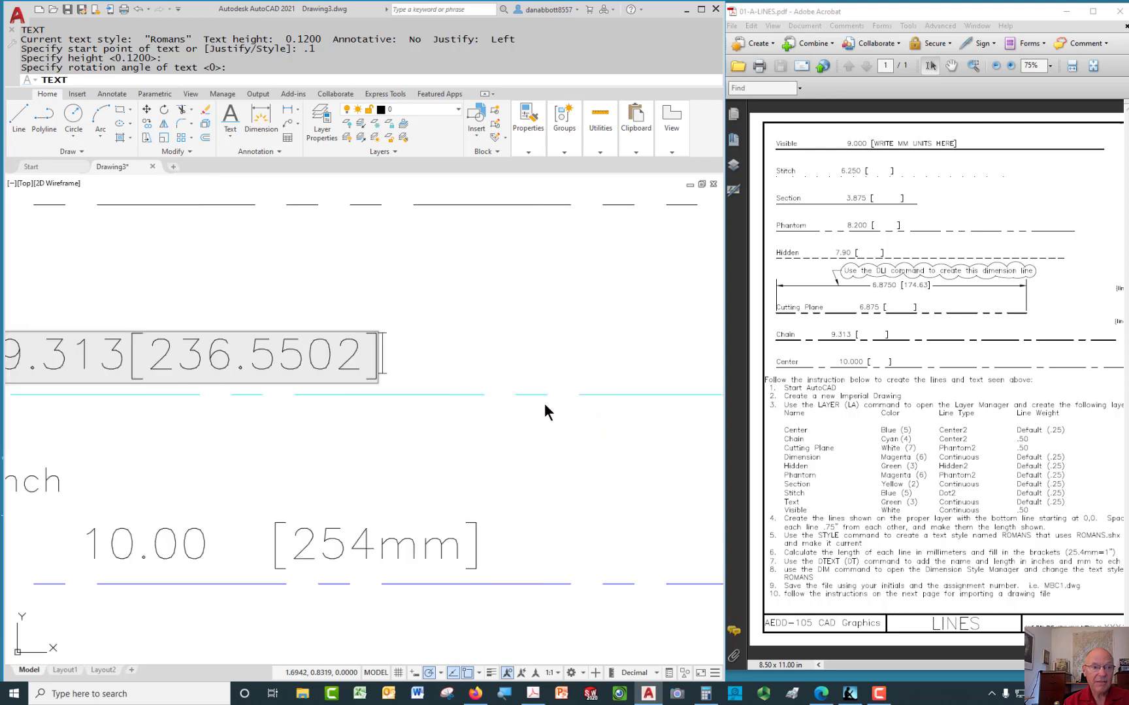
key(Return)
key(Return)
Edit the Chain label to add 'mm' after 236.5502
scroll(460, 421, down, 2)
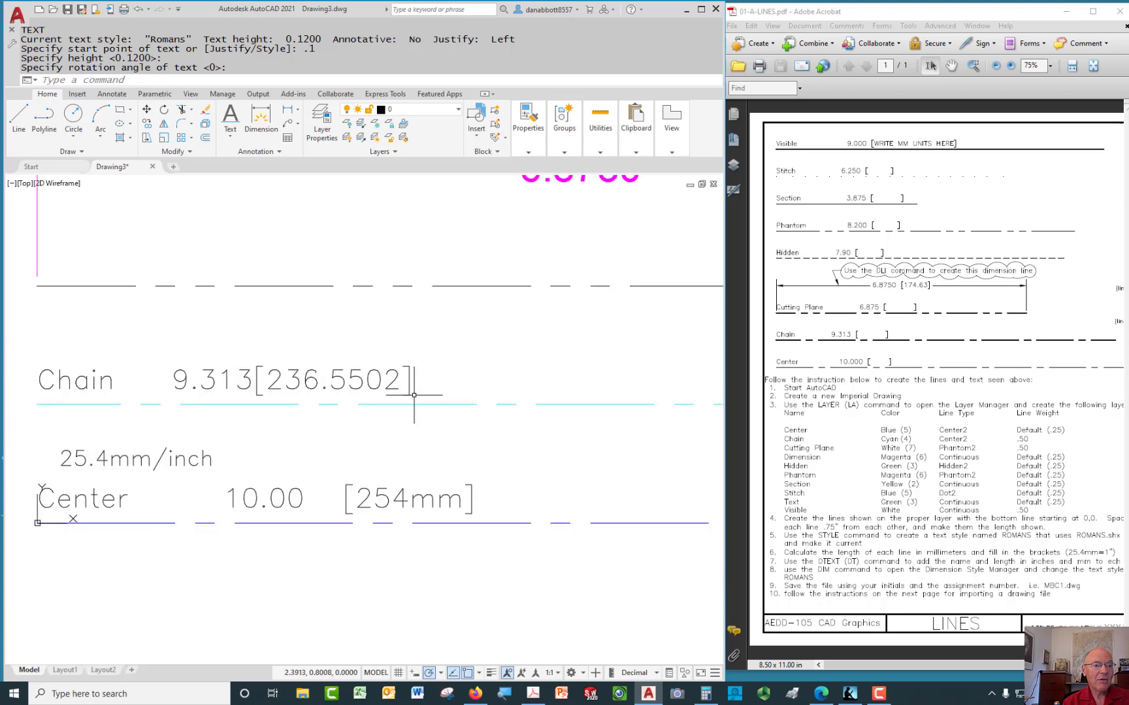
double_click(396, 379)
click(404, 388)
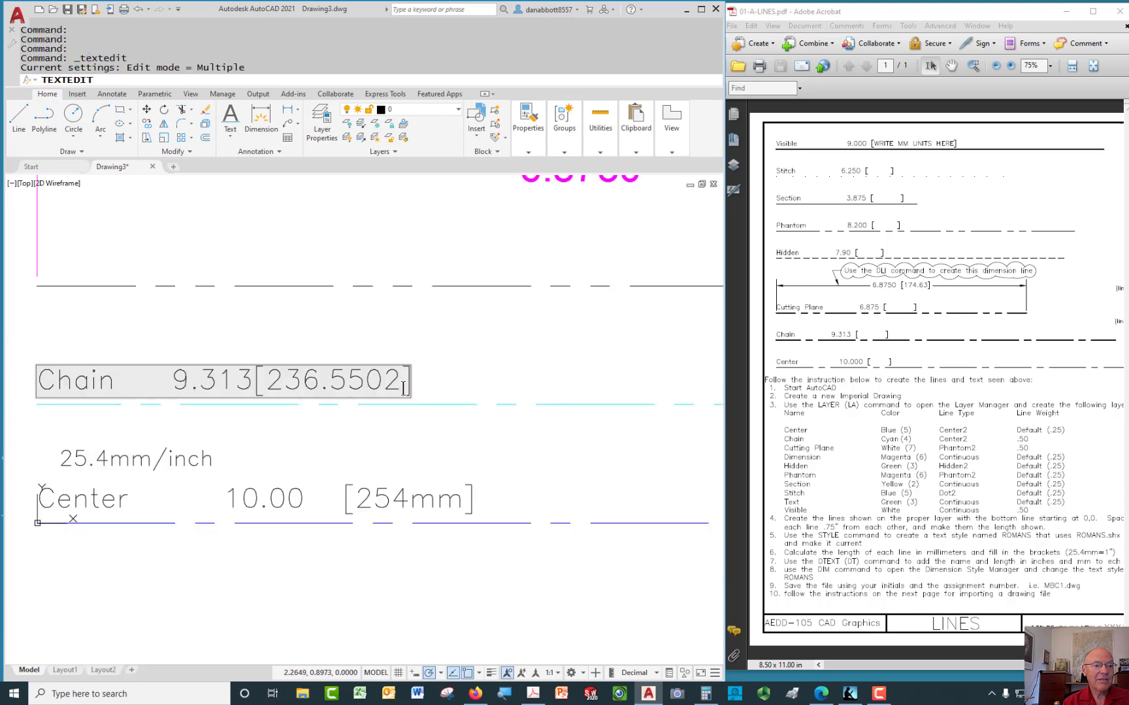
text(mm)
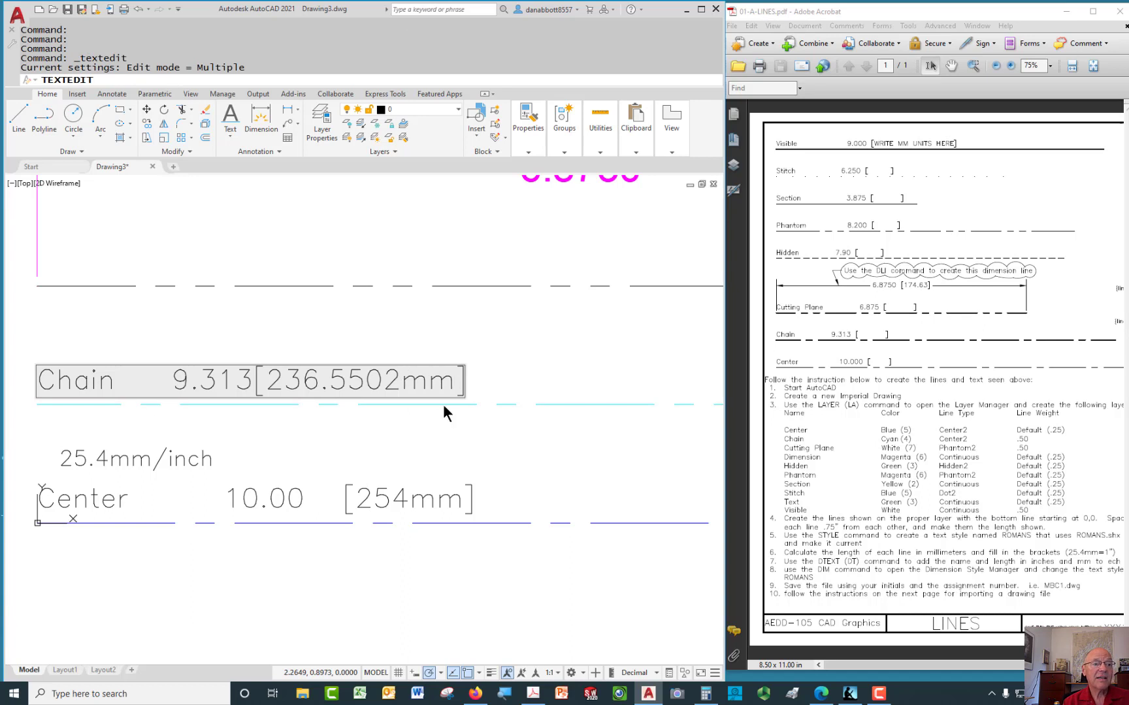
click(557, 418)
key(Escape)
scroll(558, 419, down, 2)
middle_drag(557, 418, 550, 437)
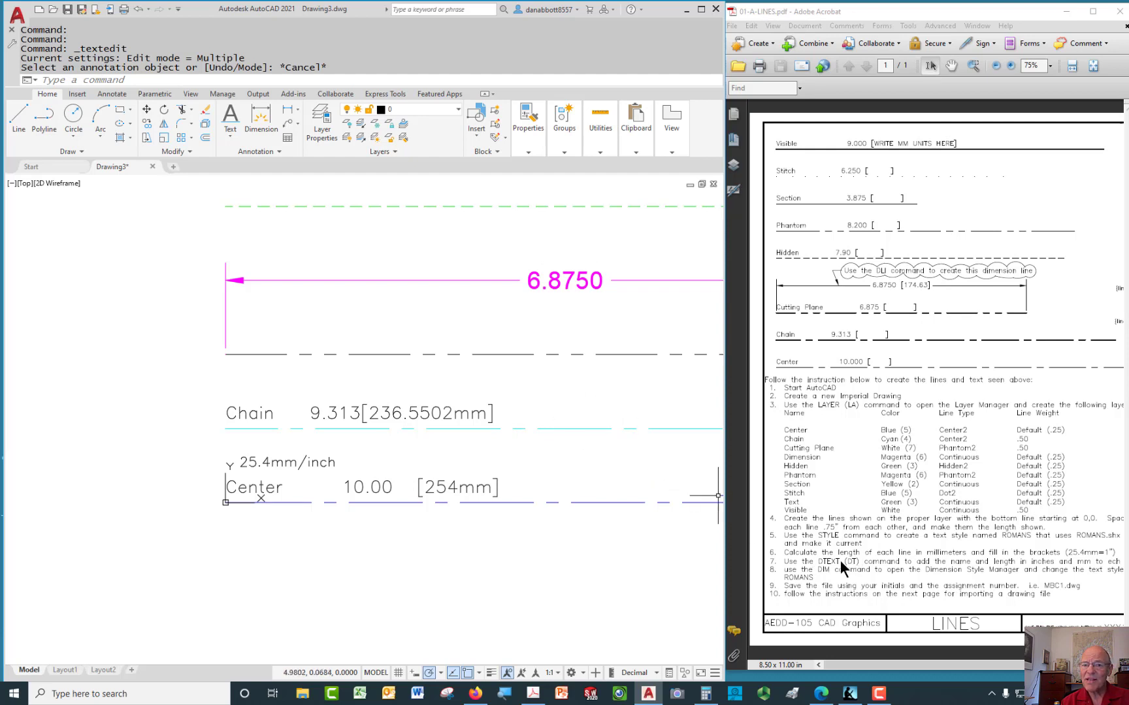
mouse_move(593, 345)
middle_down()
mouse_move(574, 433)
mouse_move(549, 418)
middle_up()
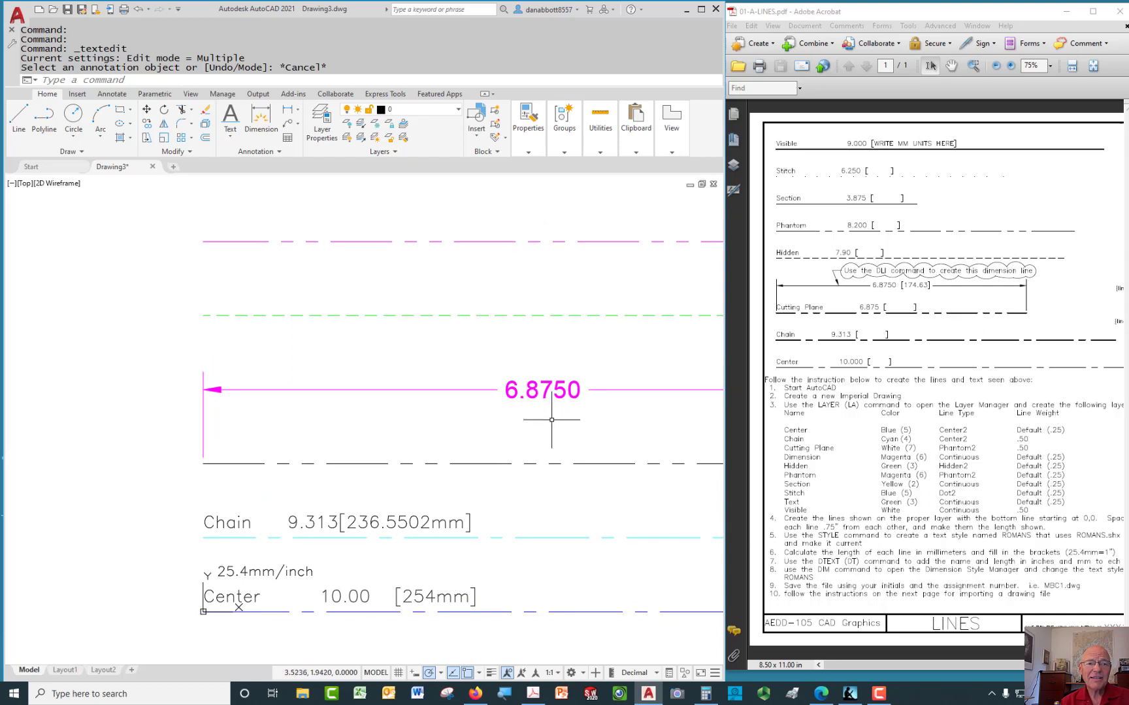
Open the Dimension Style Manager with DST after a few cancelled DIM attempts
text(dim)
key(Return)
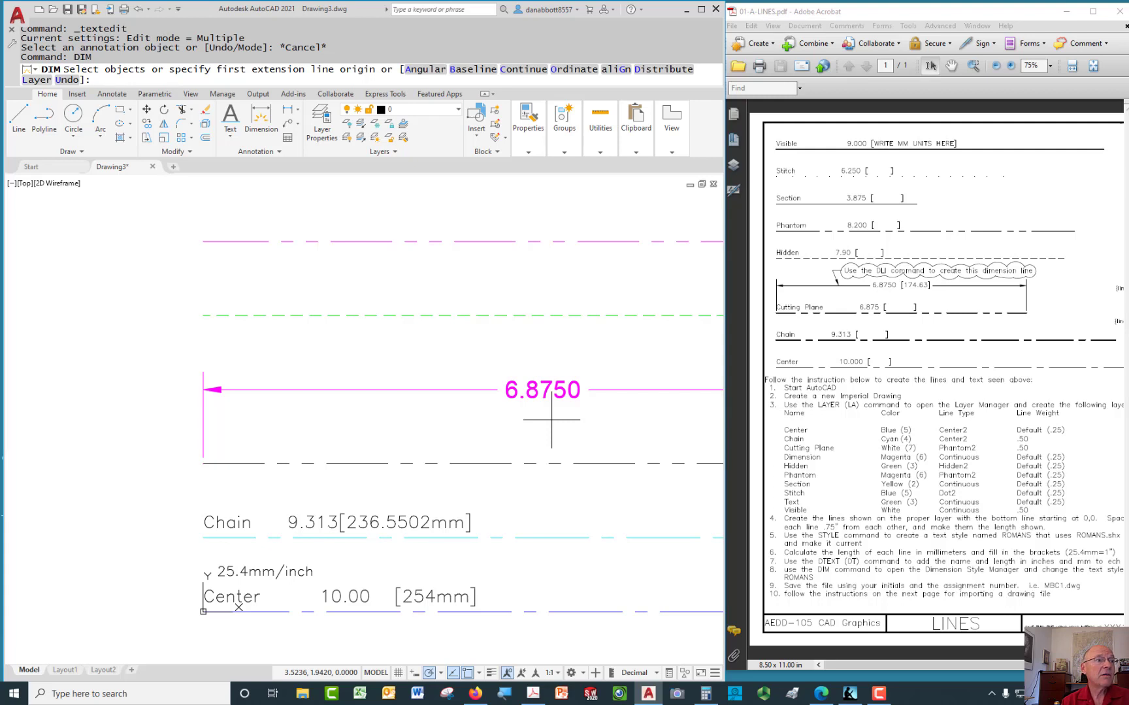
key(Escape)
key(Escape)
text(dim)
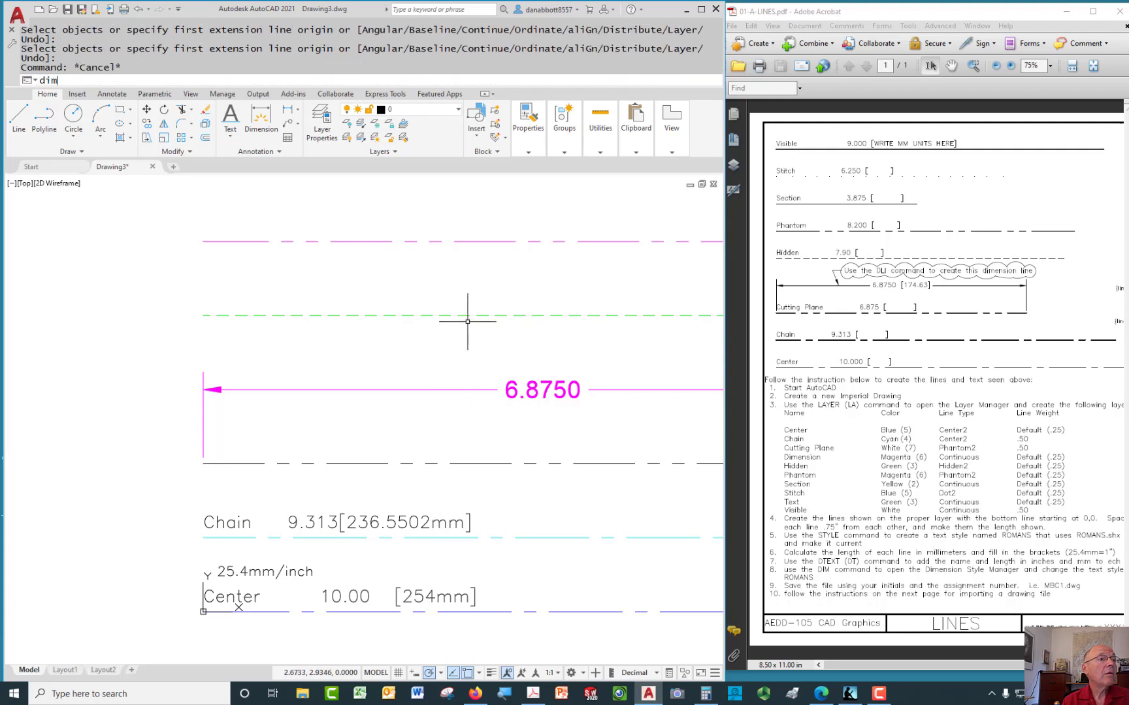
key(Return)
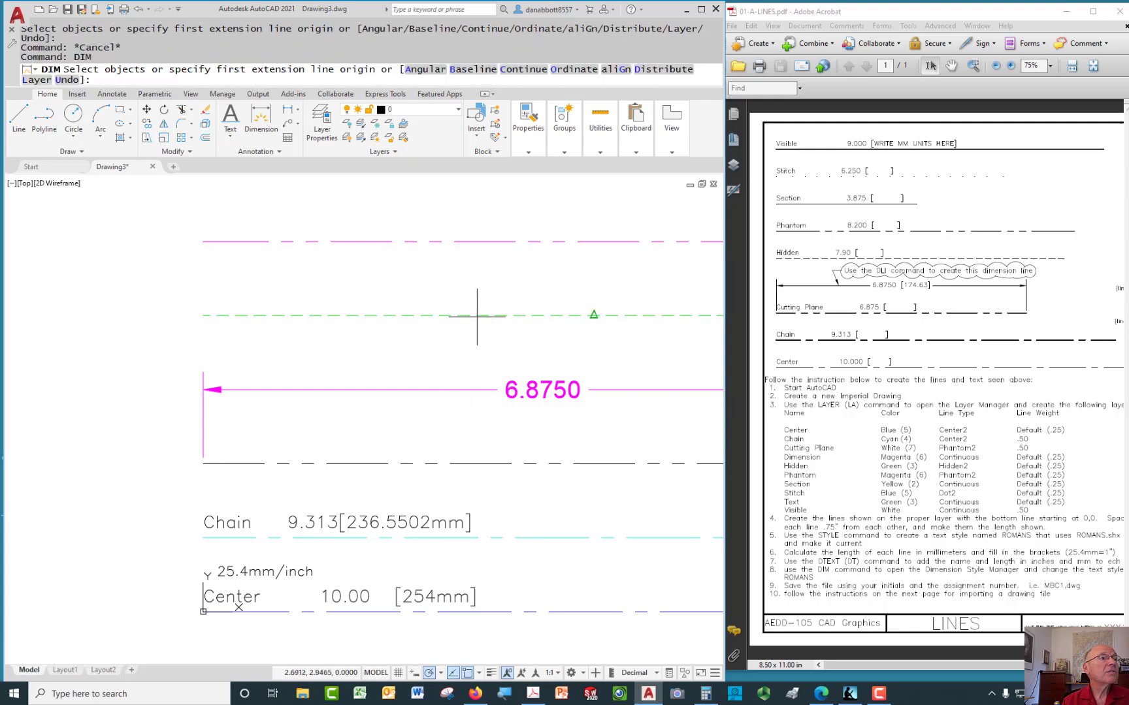
key(Escape)
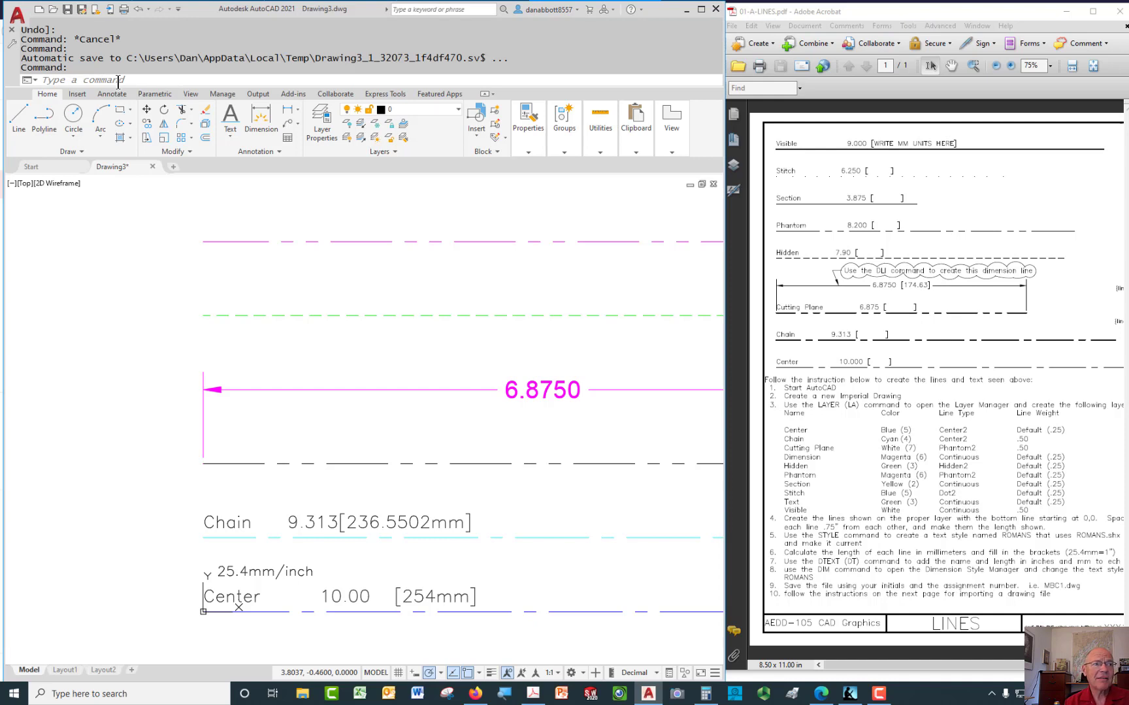
click(119, 81)
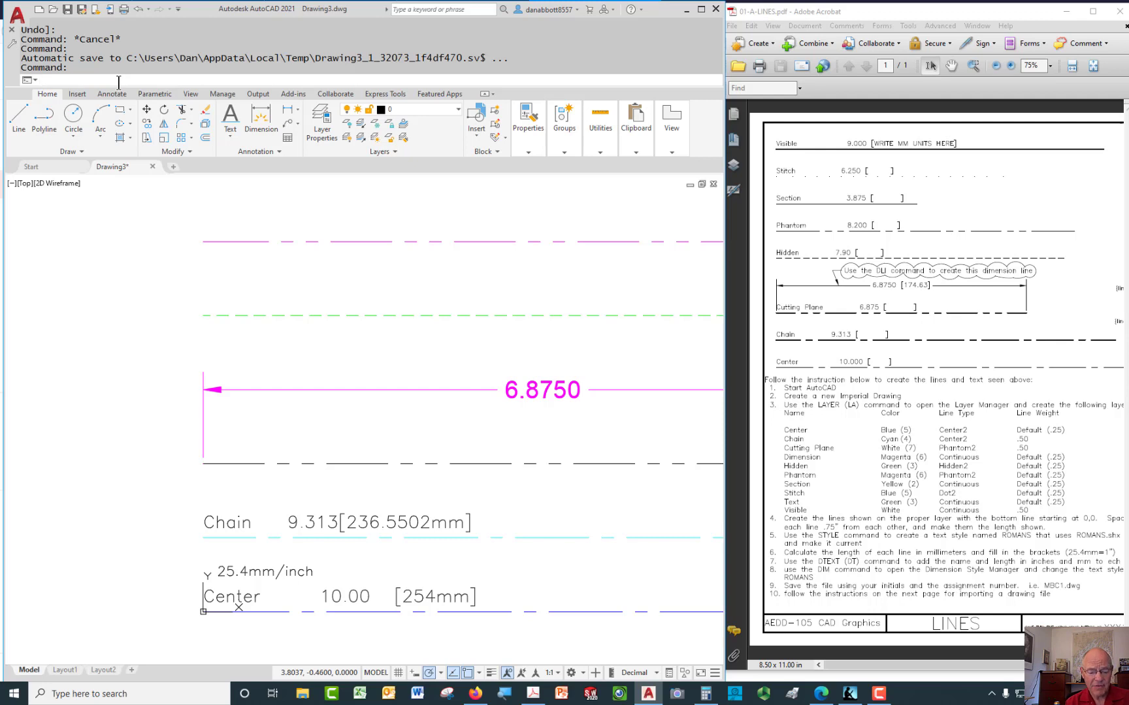
text(DIM)
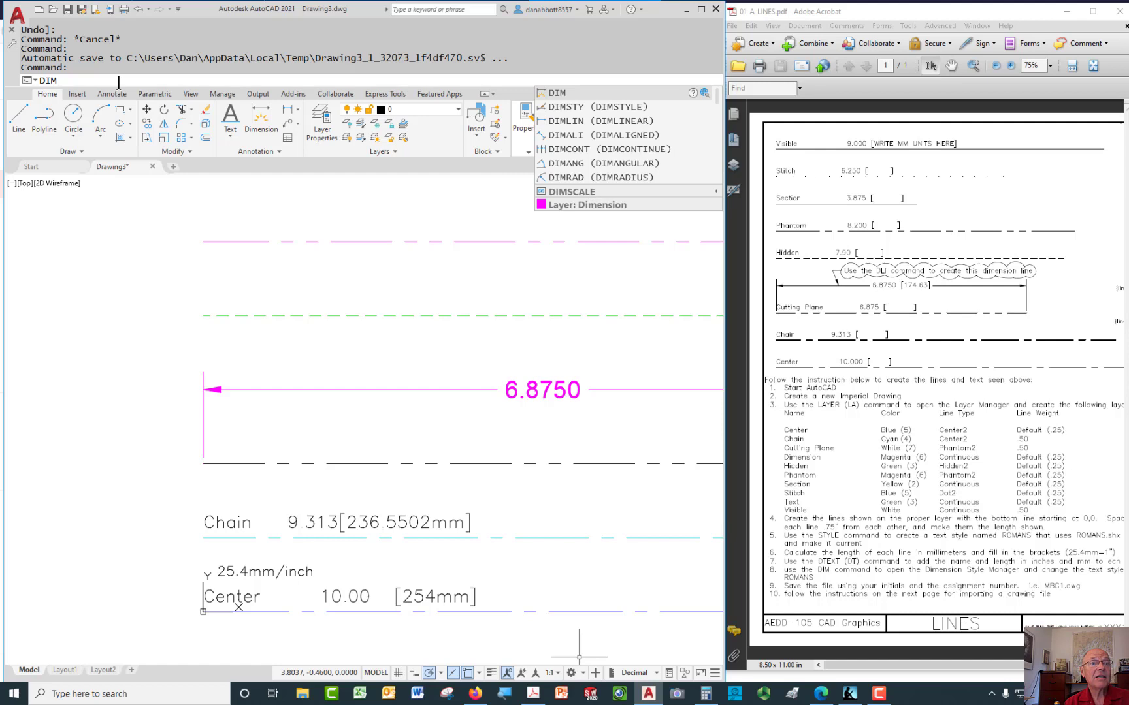
key(Return)
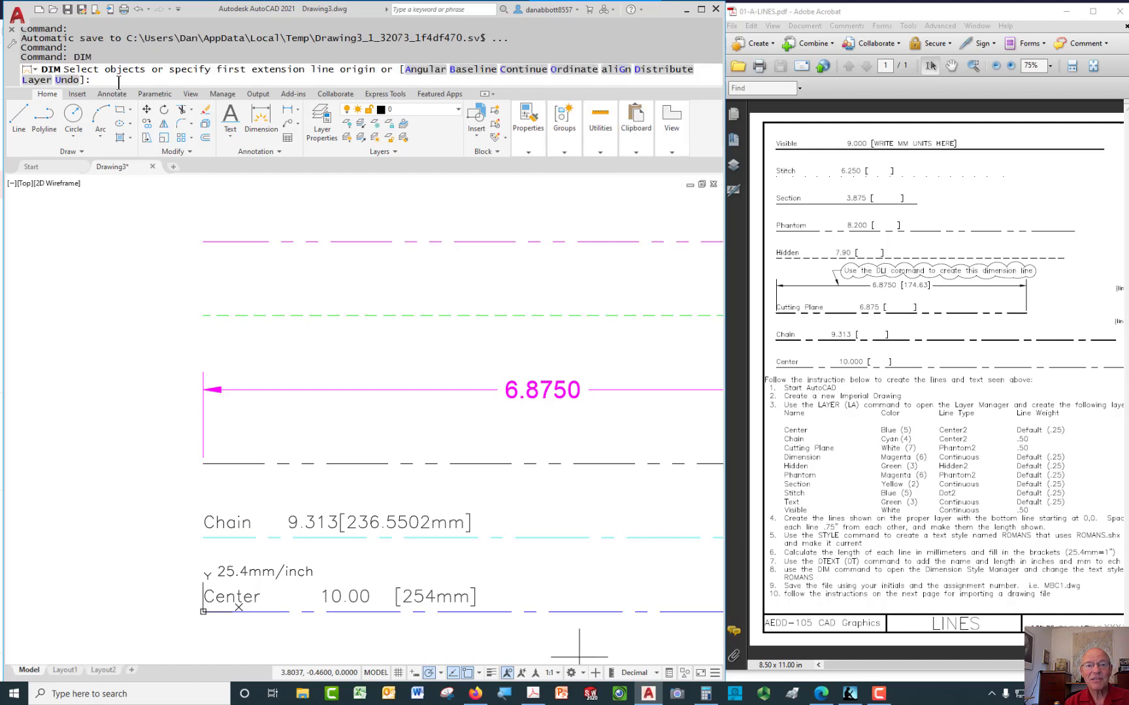
key(Escape)
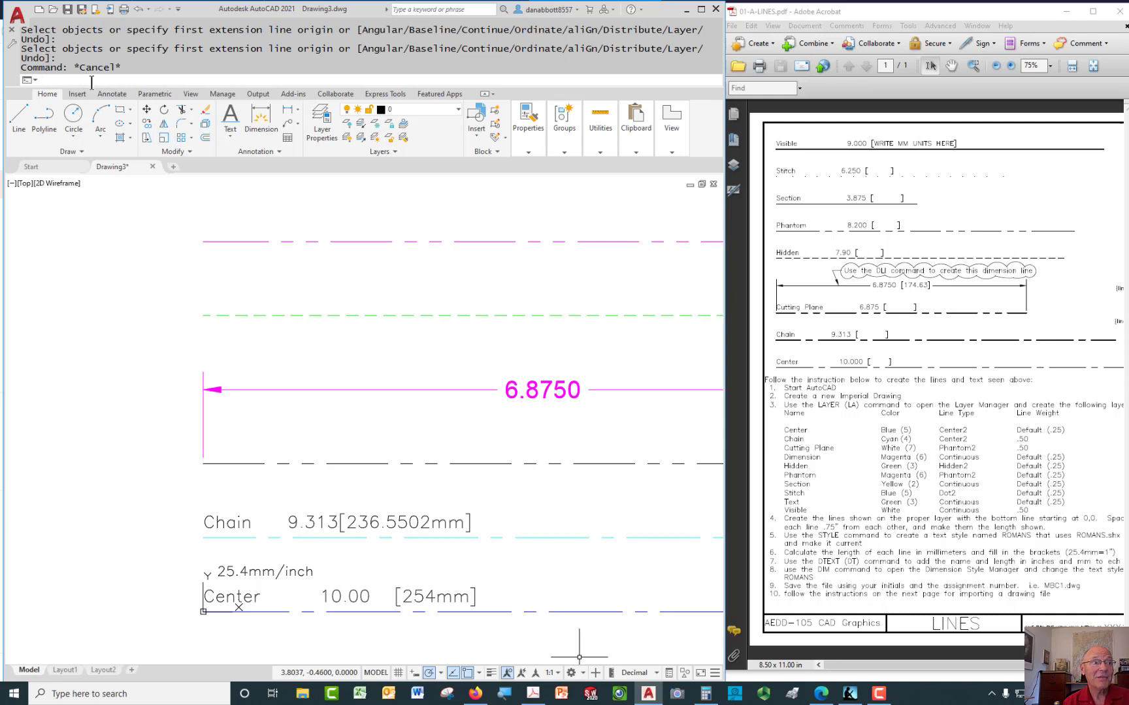
text(DS)
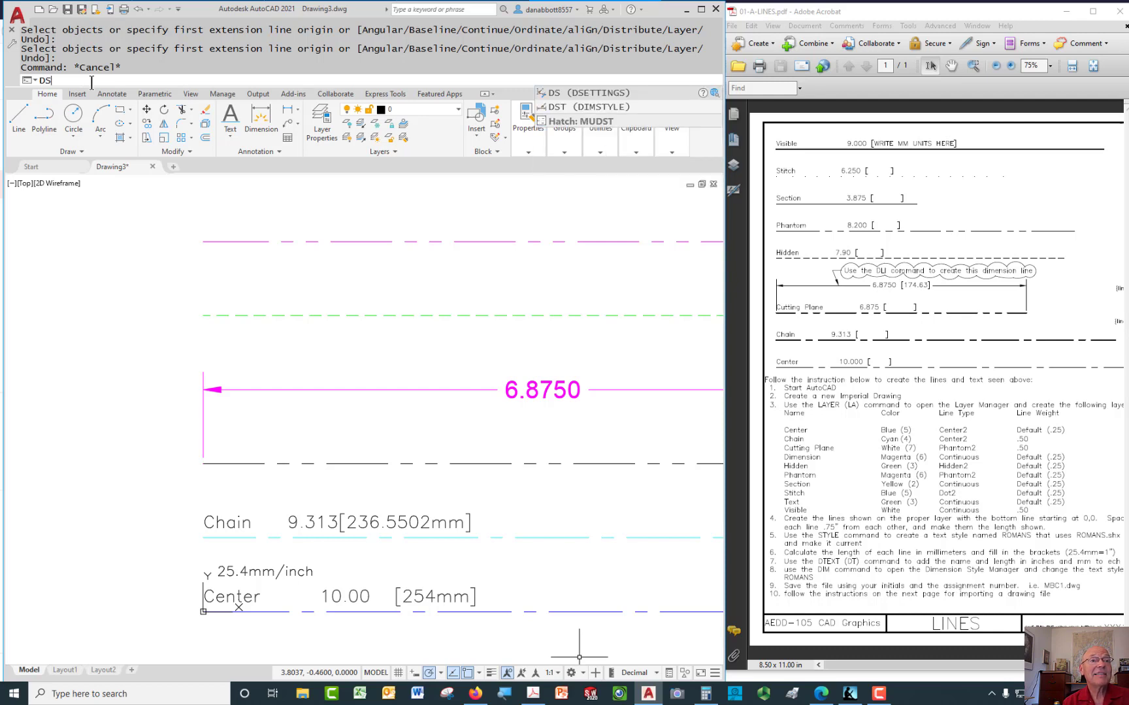
text(T)
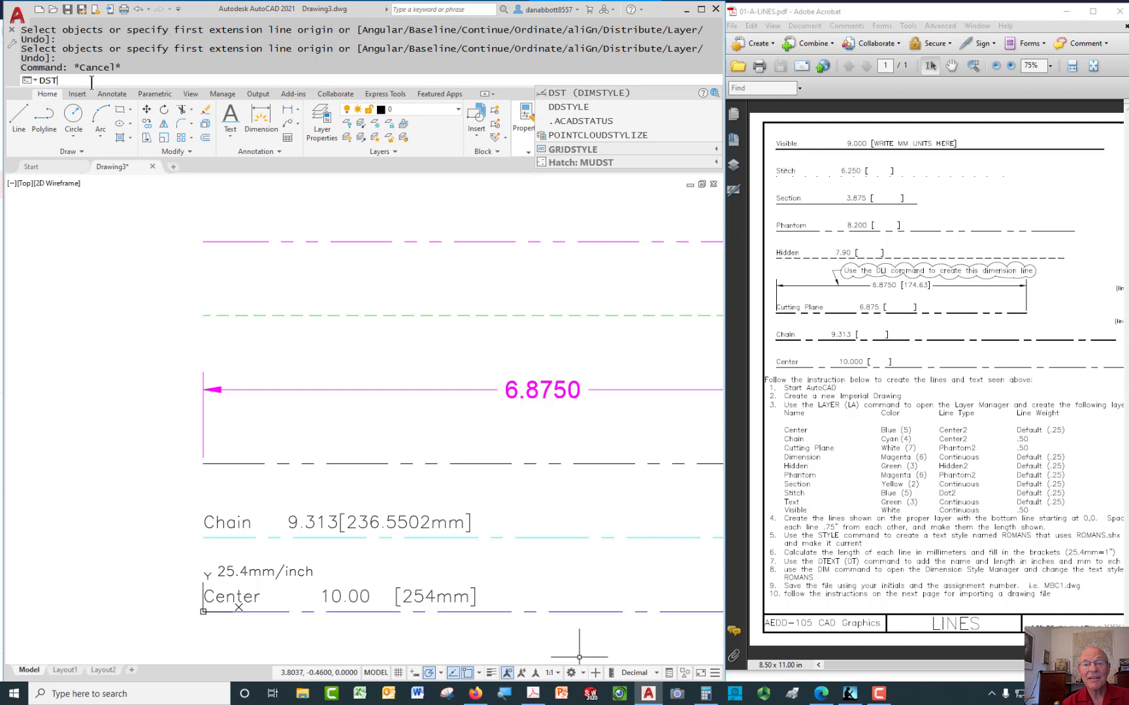
key(Return)
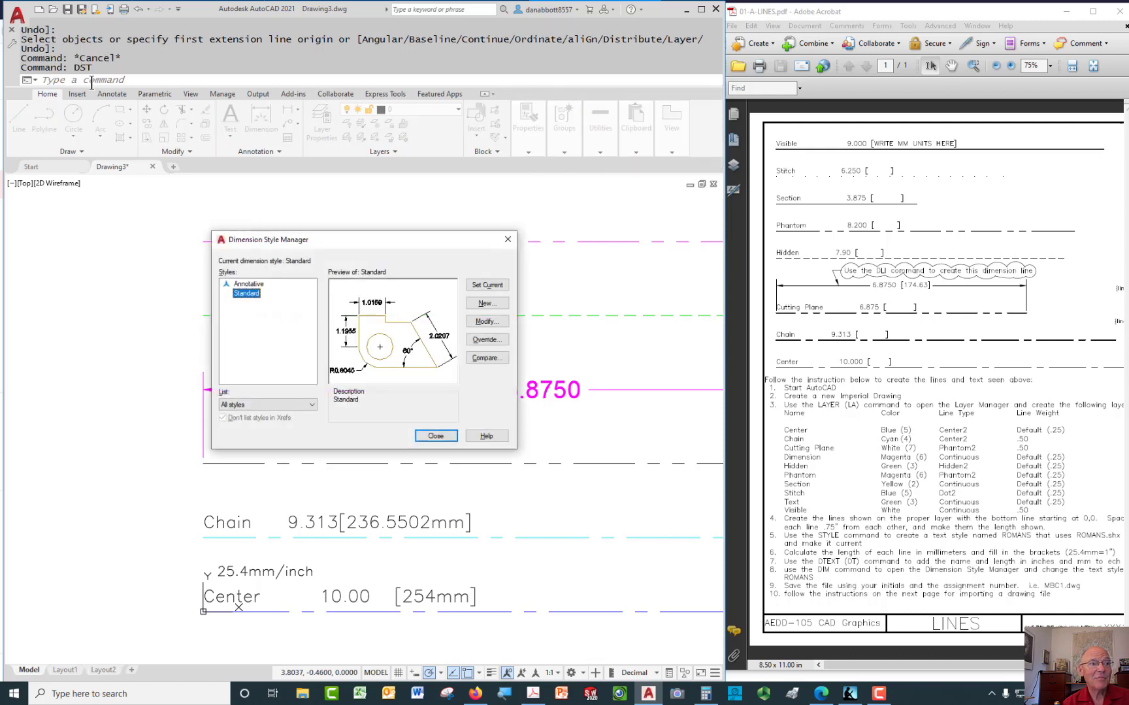
Rename the Standard dimension style to Imperial and open its settings for modification
key(Escape)
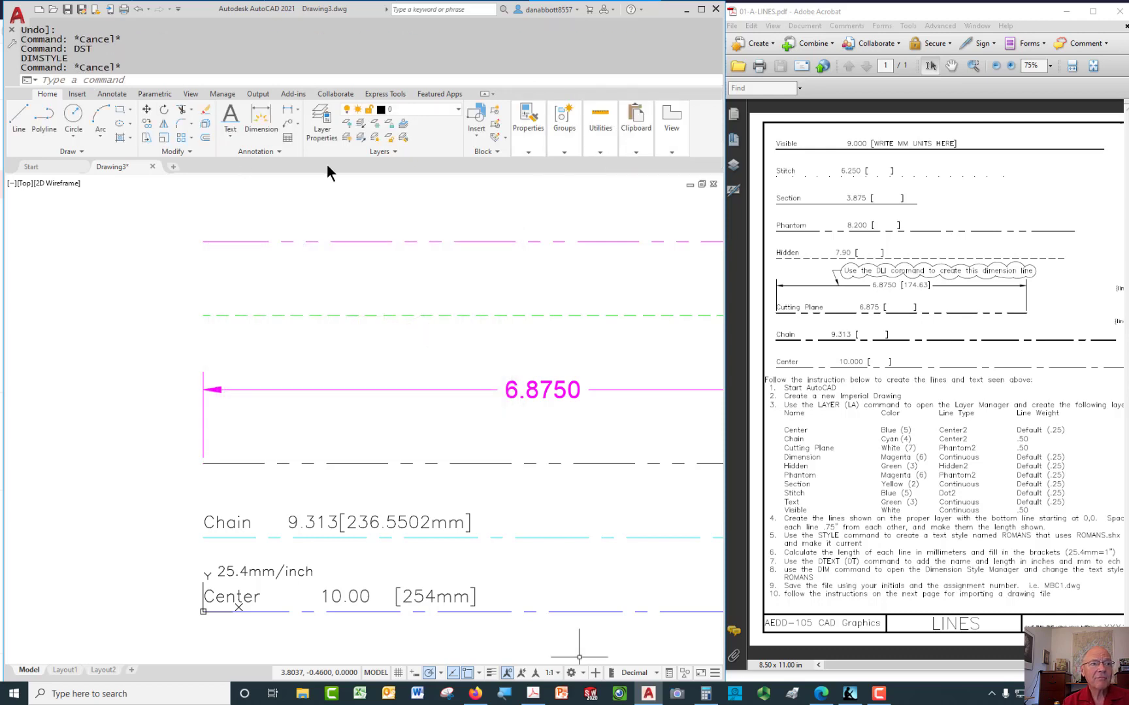
click(280, 152)
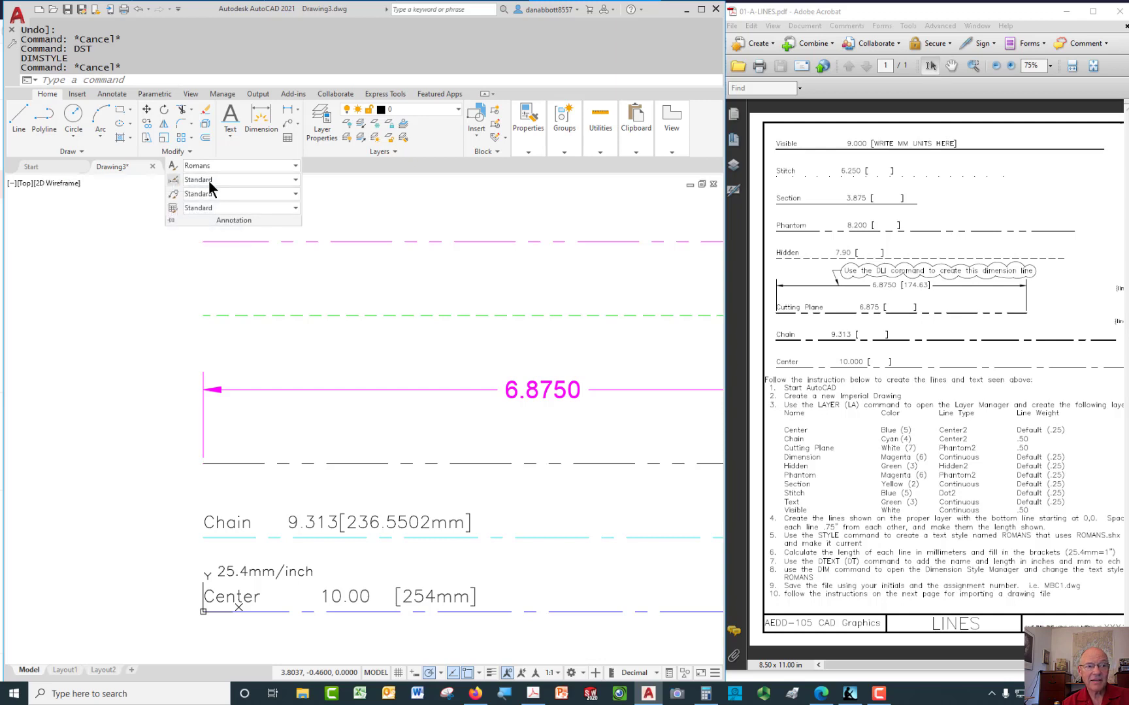
click(295, 179)
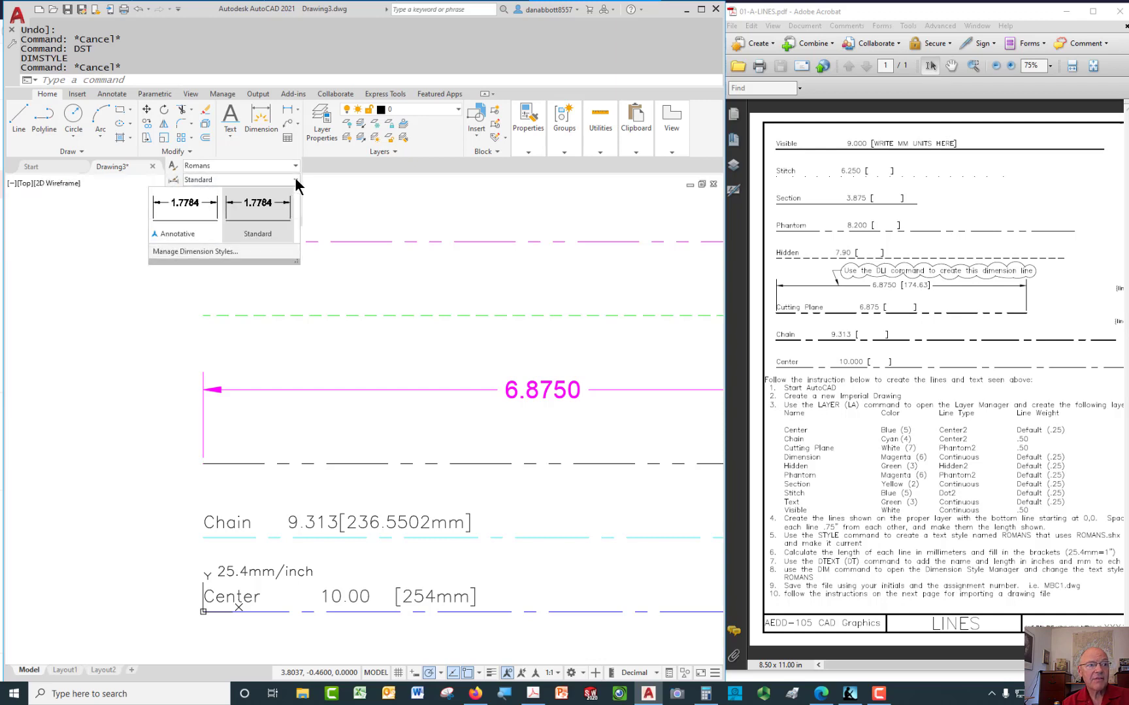
click(204, 252)
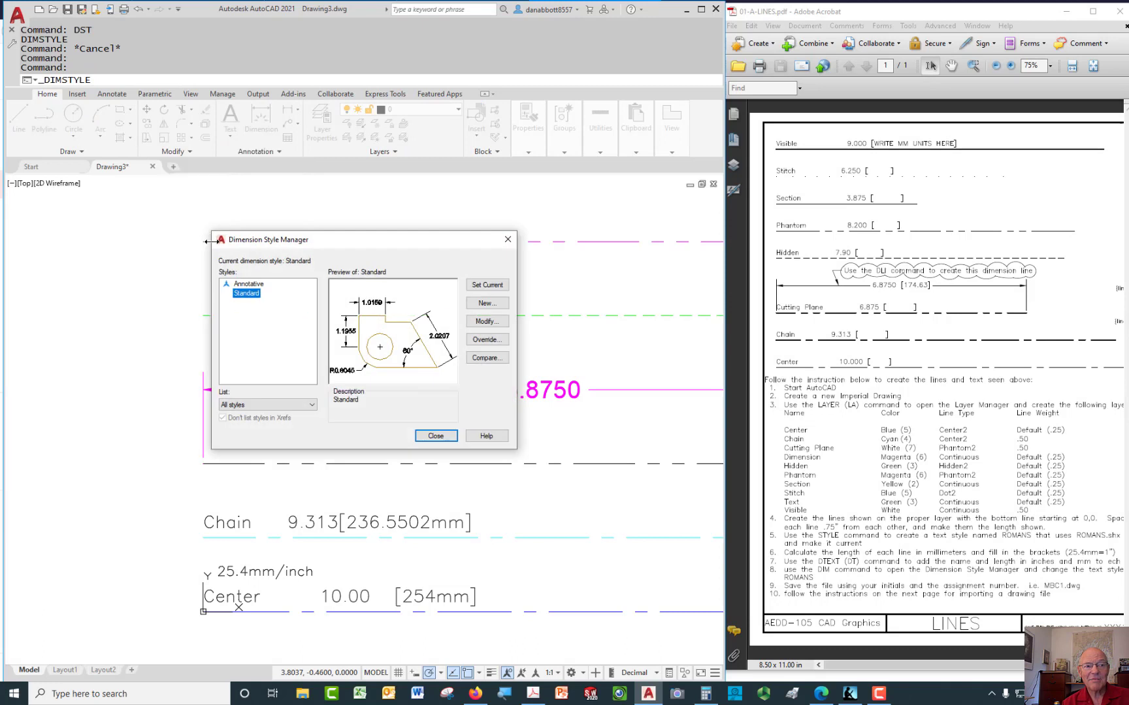
drag(386, 238, 422, 234)
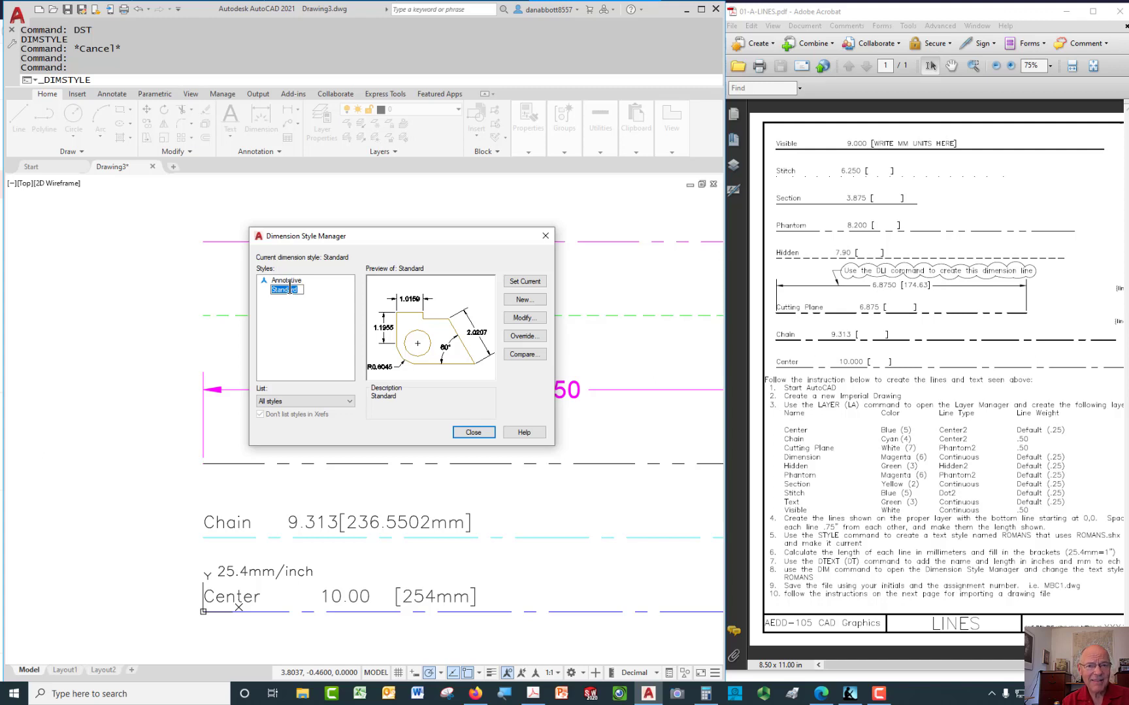
text(Imperial)
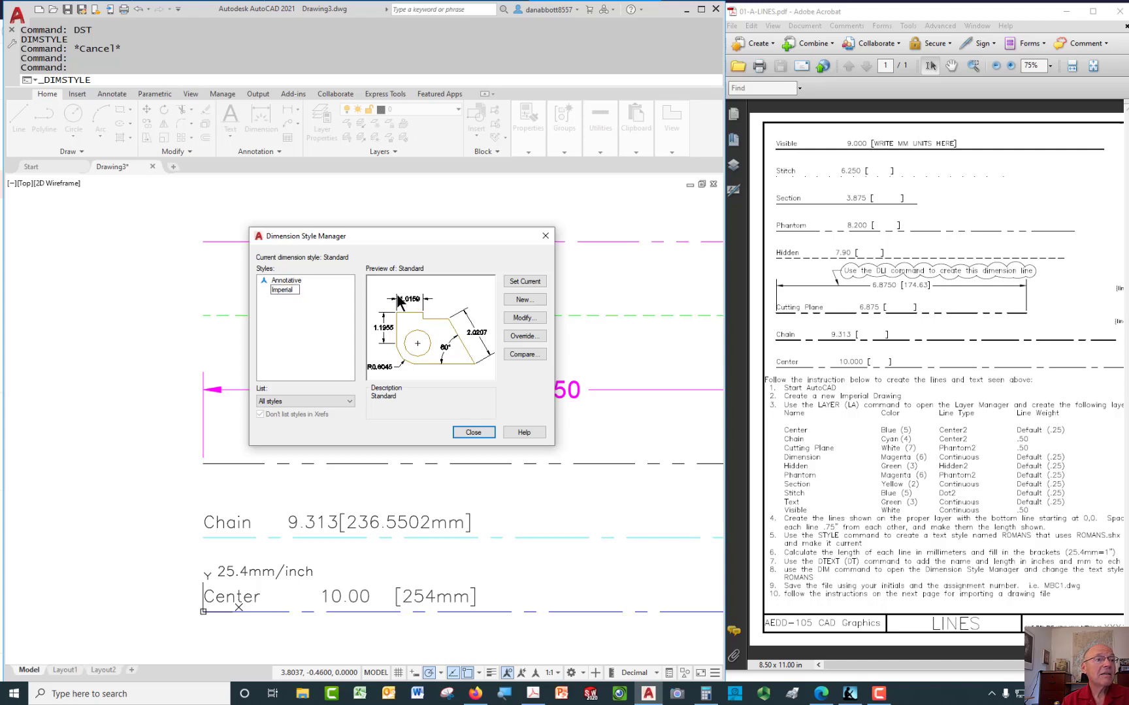
click(513, 316)
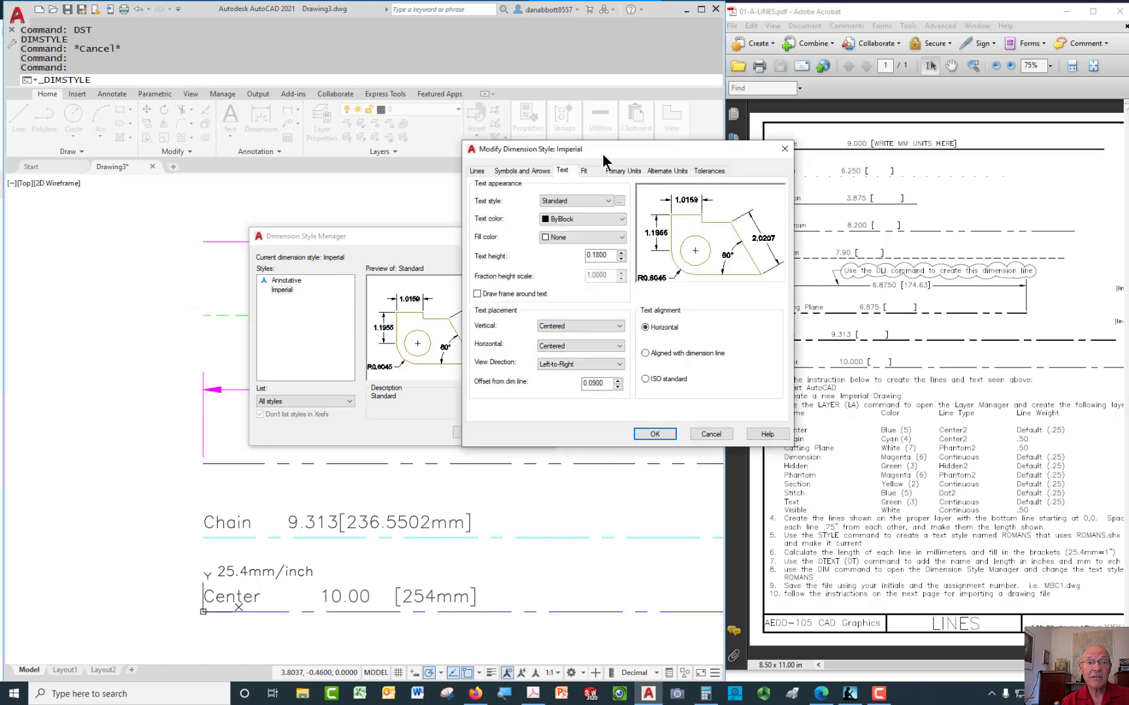
Set the Imperial dimension text to the Romans style with 0.12 height
drag(602, 154, 406, 210)
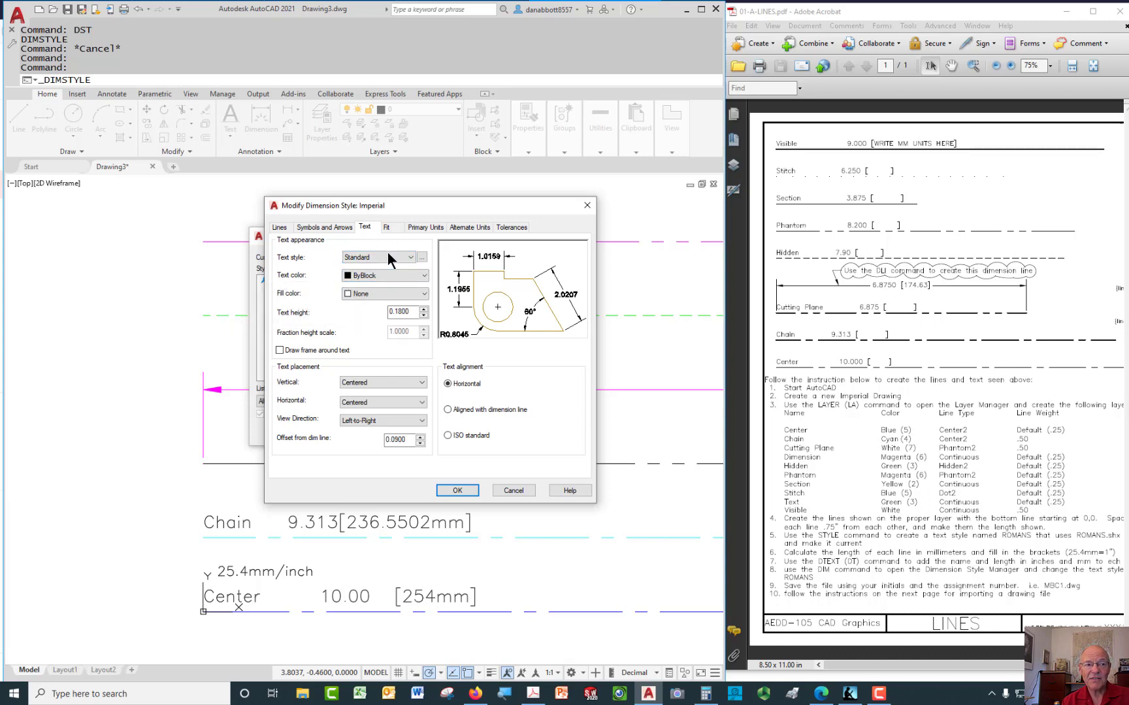
click(410, 258)
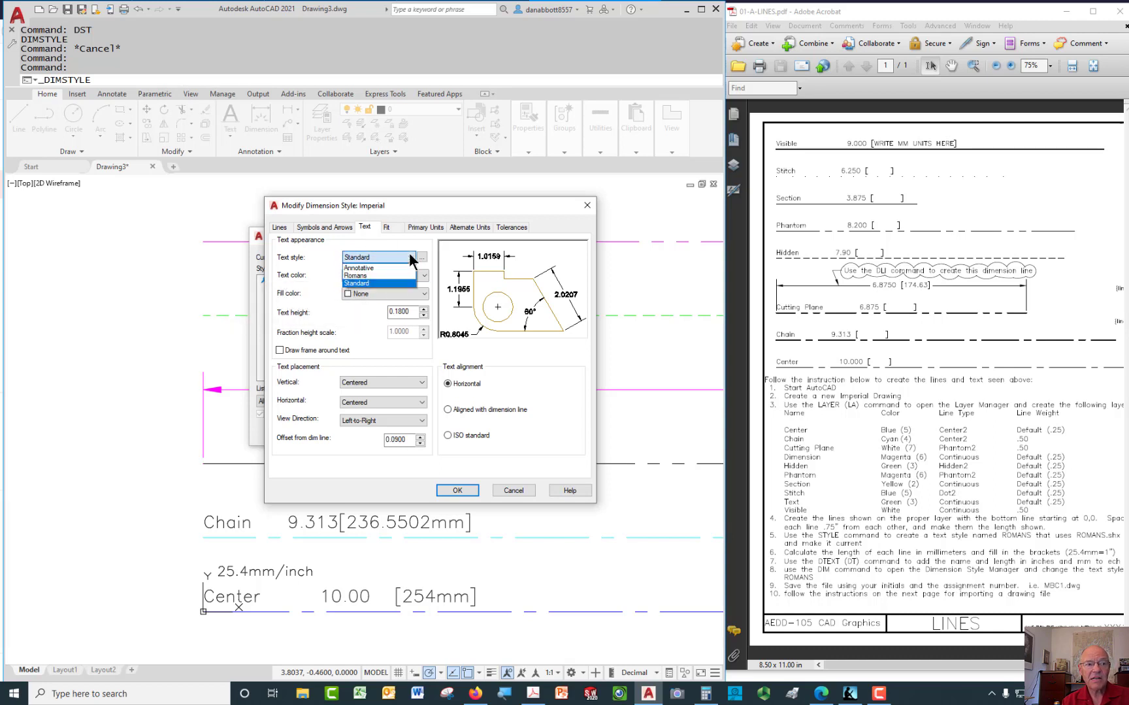
click(376, 275)
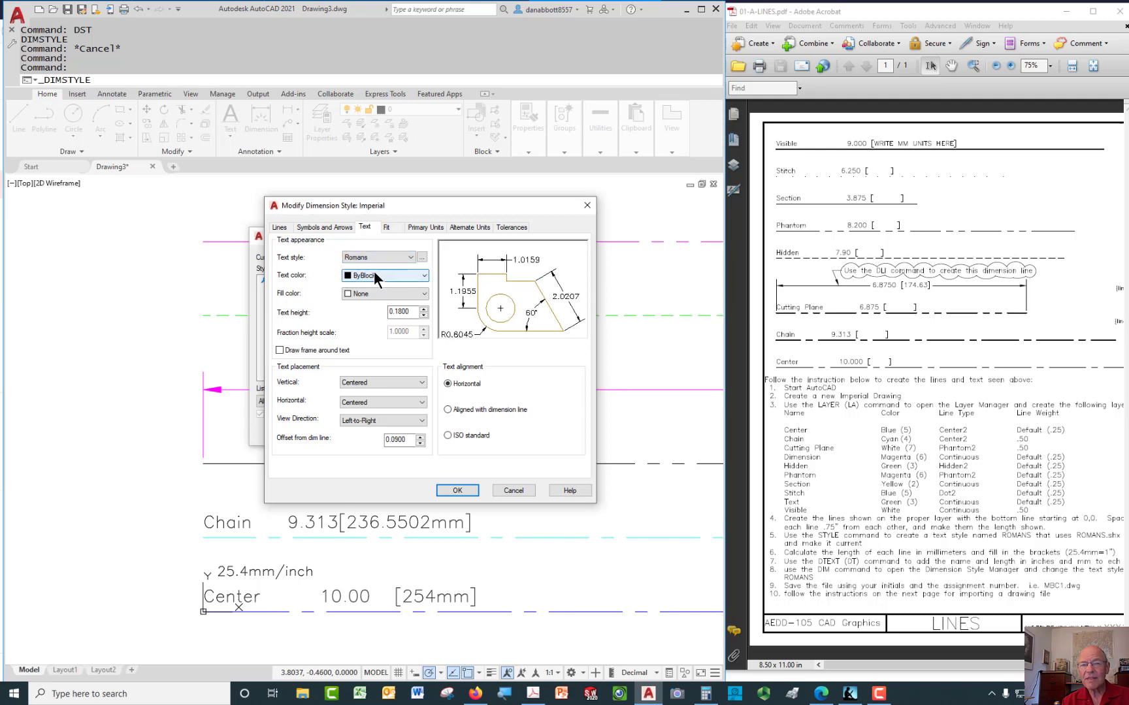
mouse_move(465, 204)
mouse_down()
mouse_move(242, 276)
mouse_move(303, 284)
mouse_up()
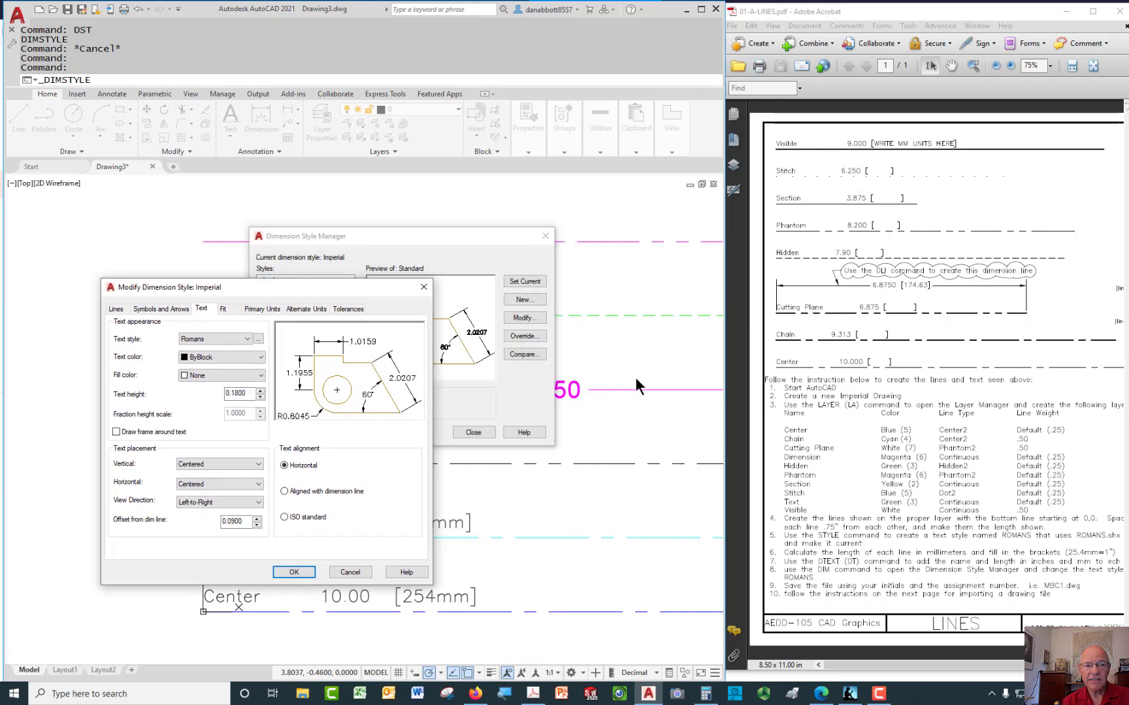
click(470, 240)
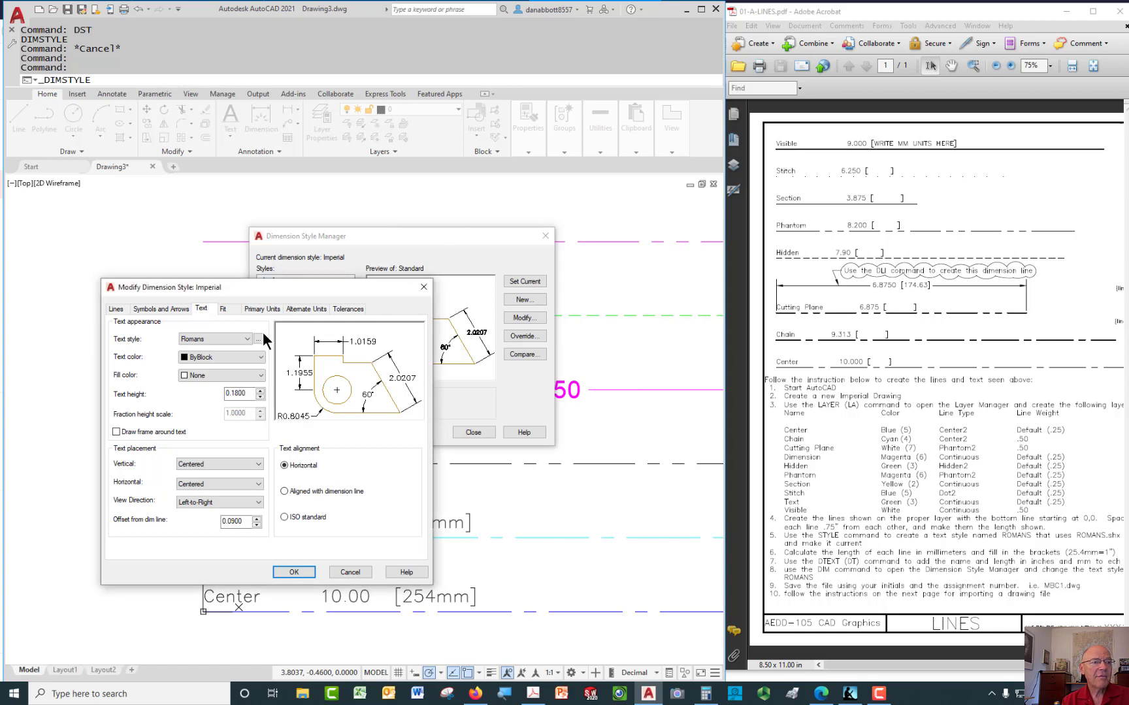
double_click(242, 394)
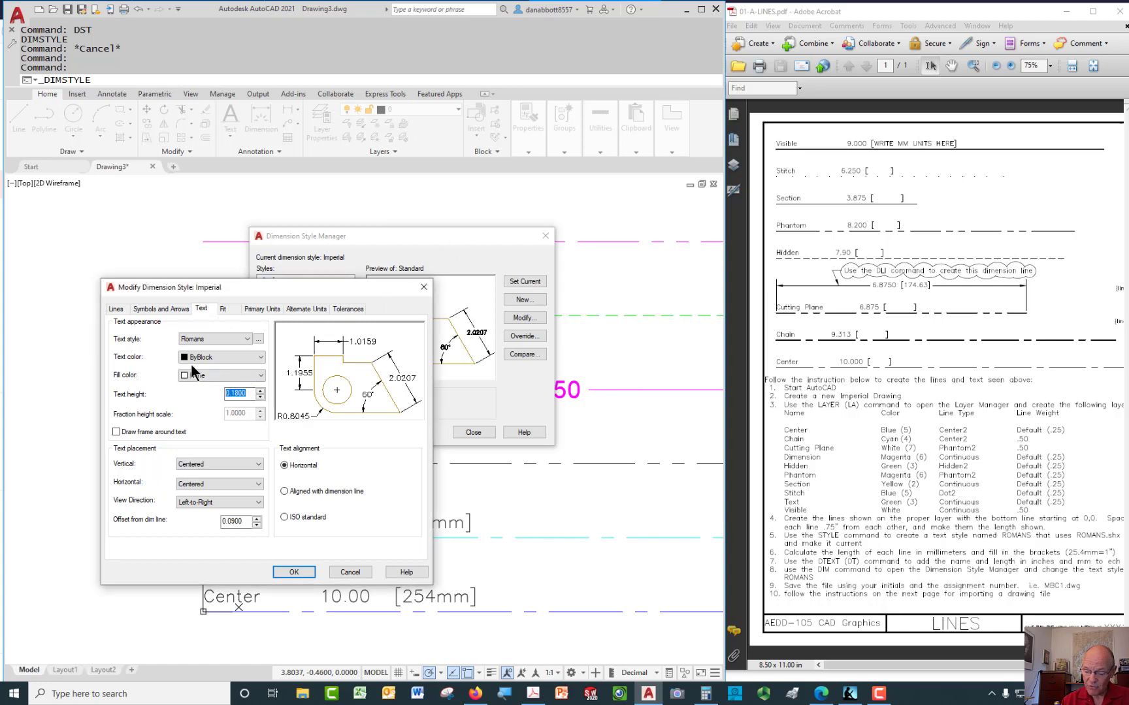
text(.12)
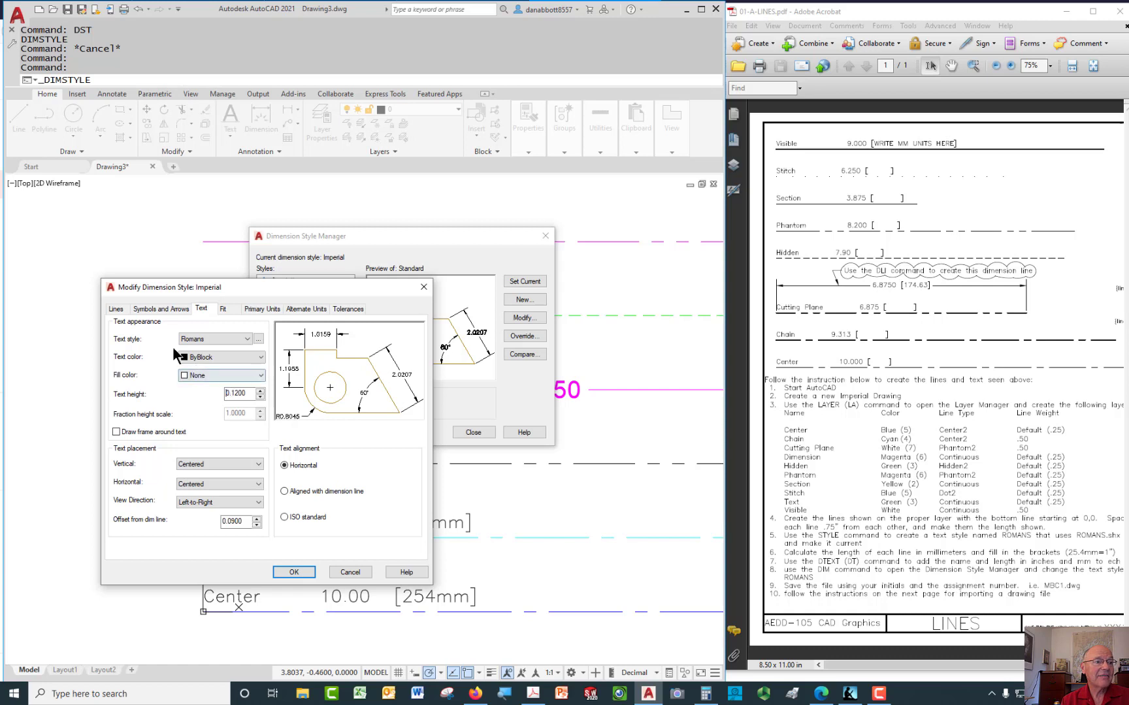
Set the dimension arrow size to .123 and confirm the Imperial style changes
click(160, 308)
double_click(143, 429)
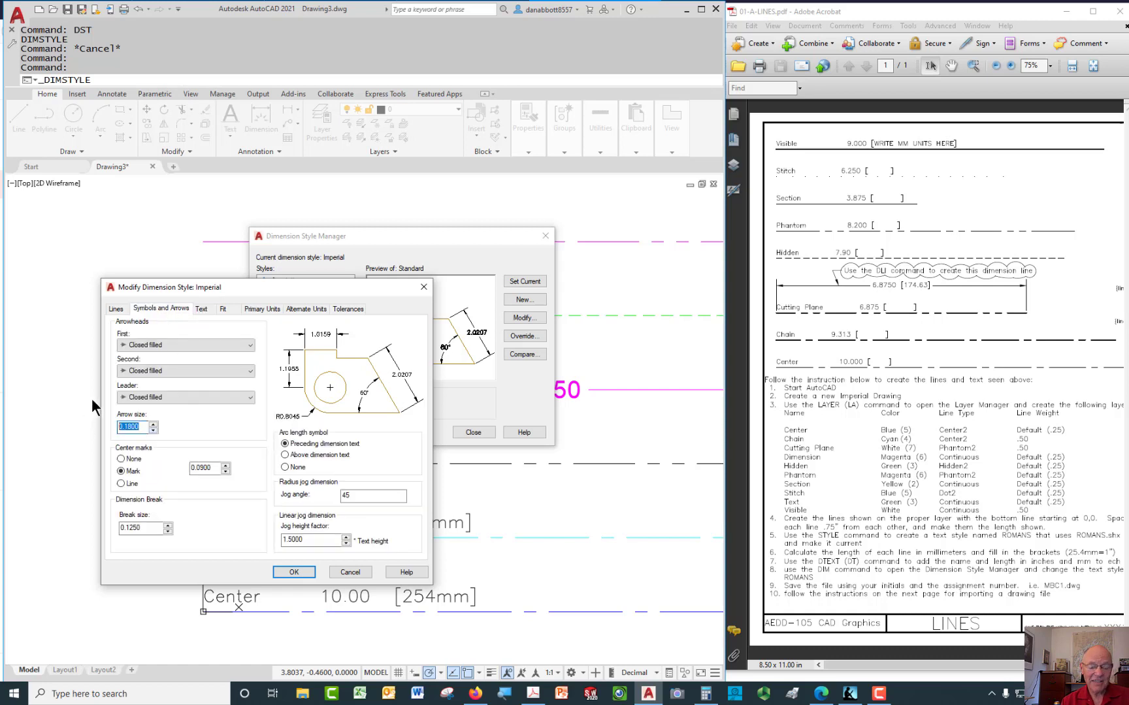
text(.123)
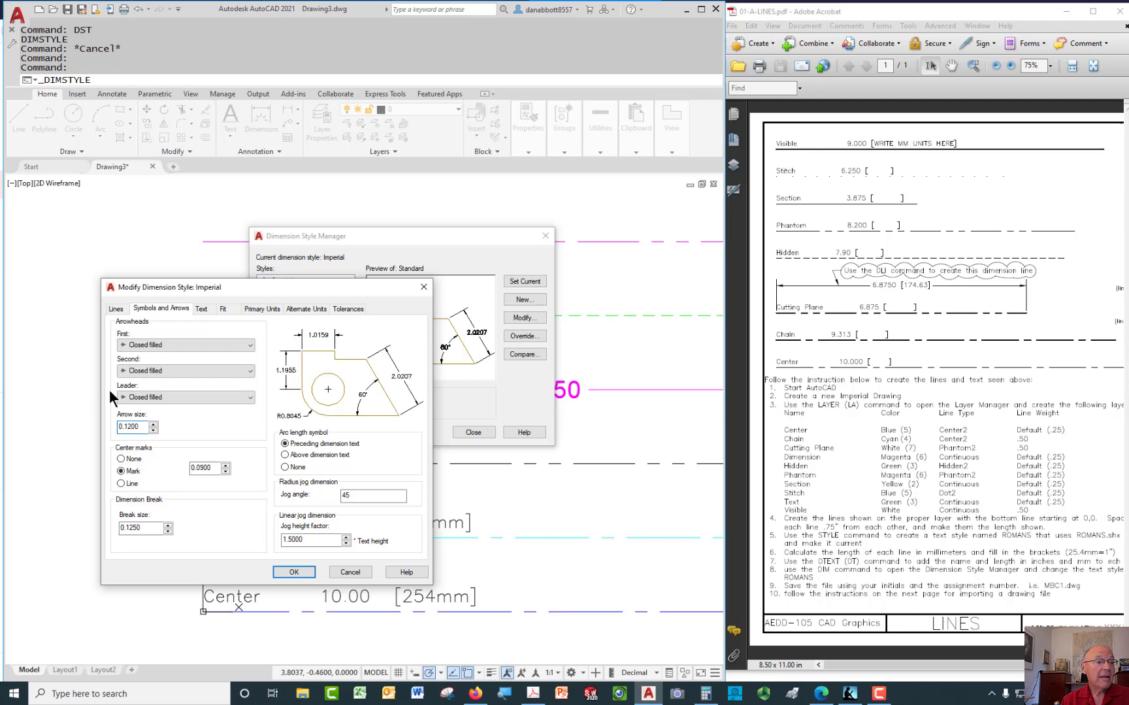
click(294, 572)
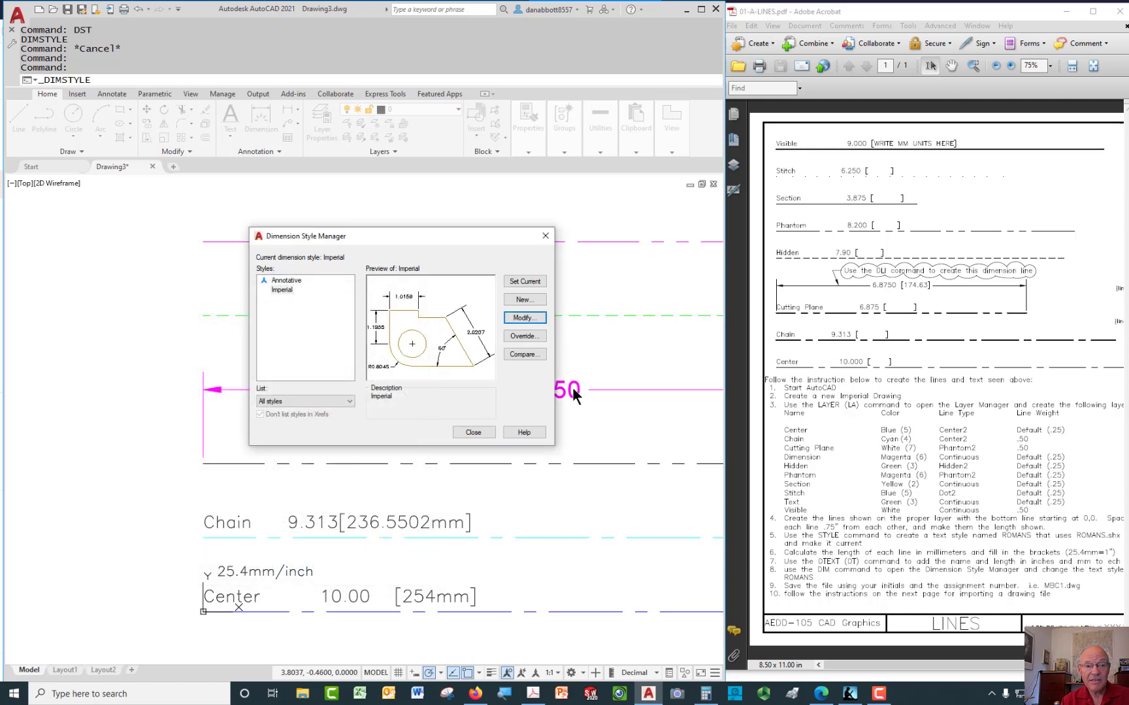
drag(428, 245, 247, 256)
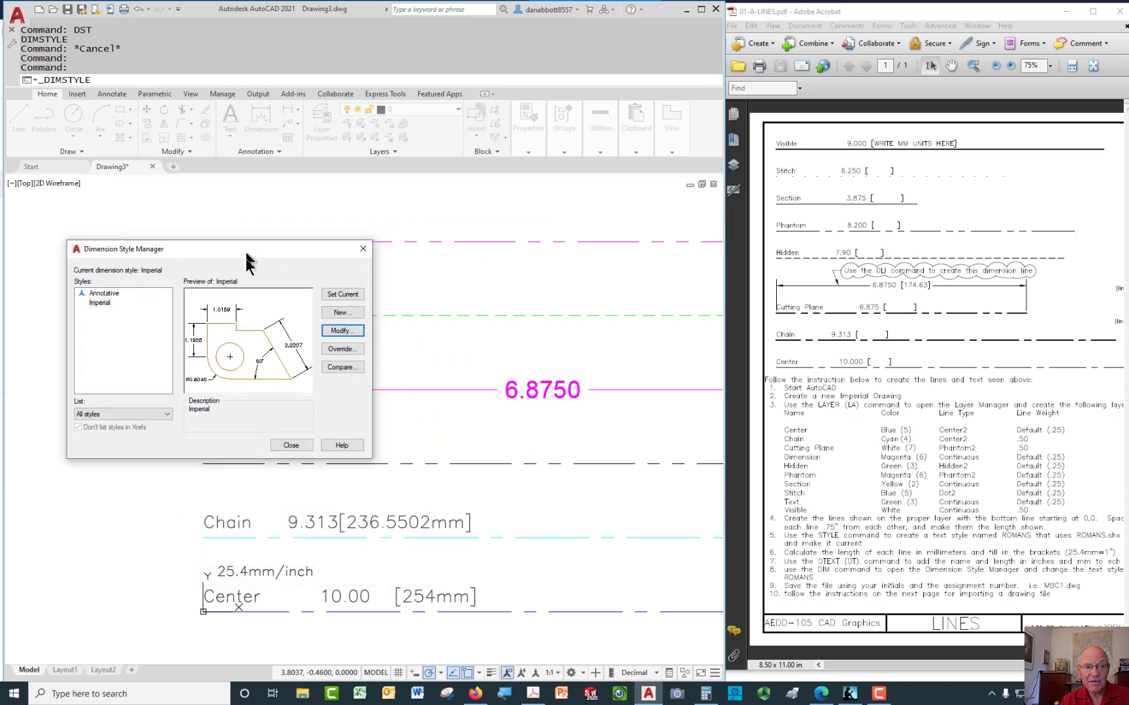
Close the Dimension Style Manager, turn on Show Lineweight, and bring up the Save Drawing As dialog
click(288, 446)
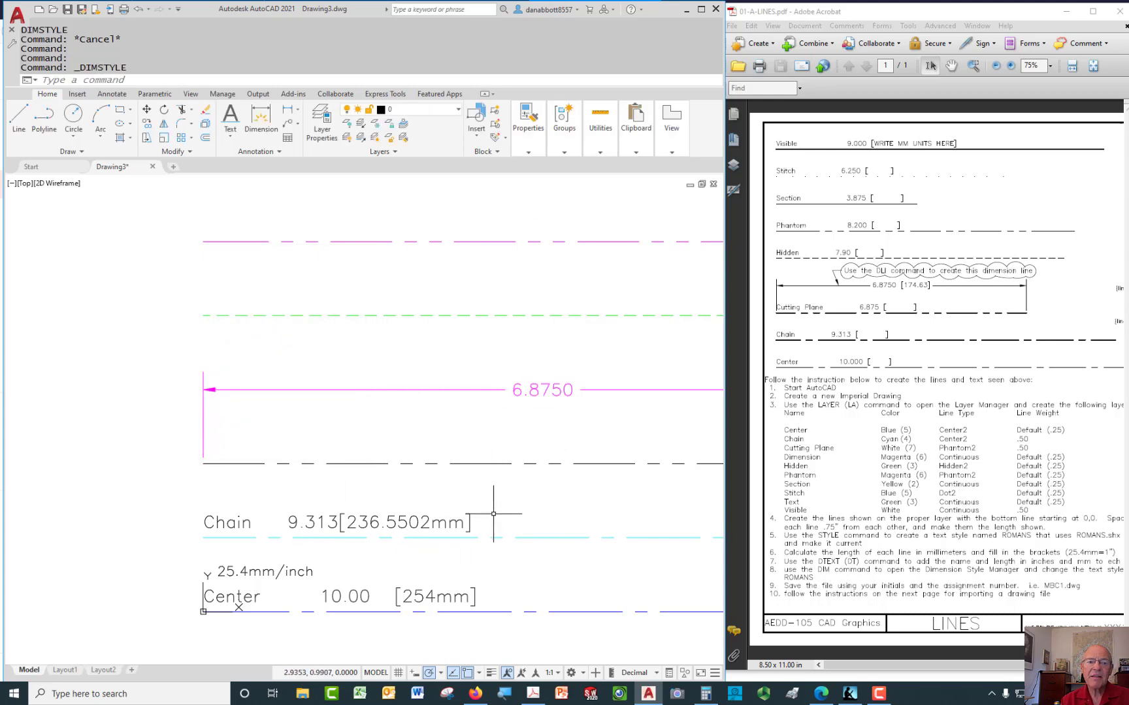
scroll(457, 484, down, 5)
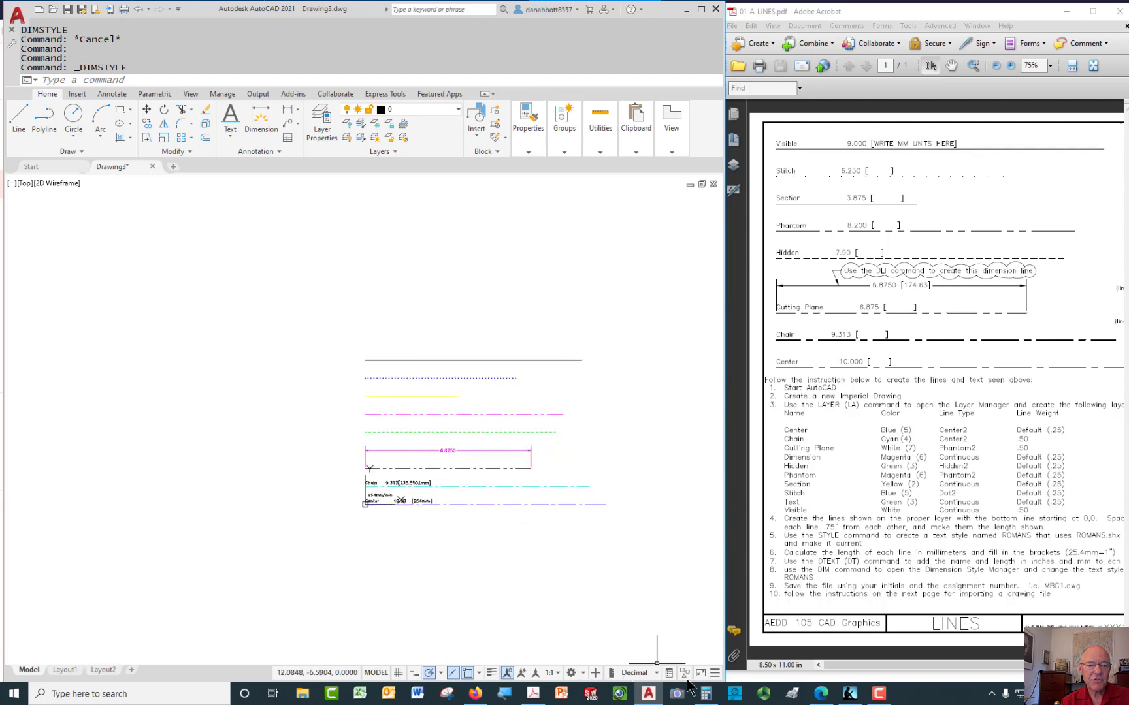
click(505, 674)
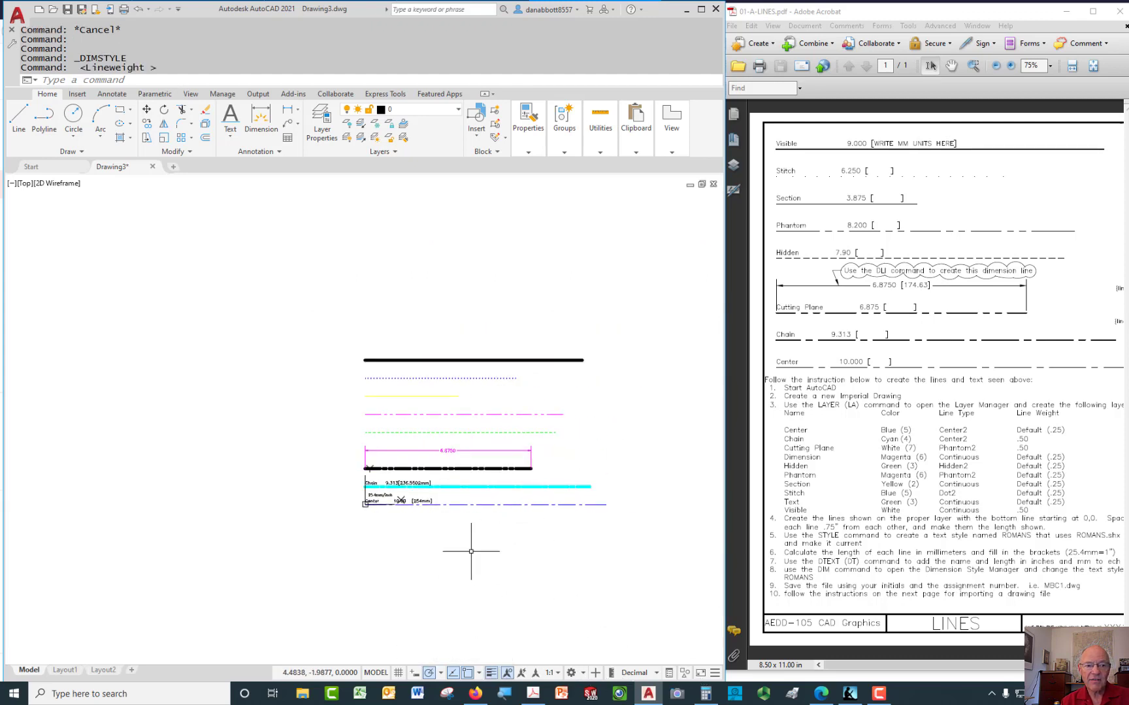
scroll(461, 579, up, 4)
scroll(457, 623, down, 2)
scroll(450, 611, up, 3)
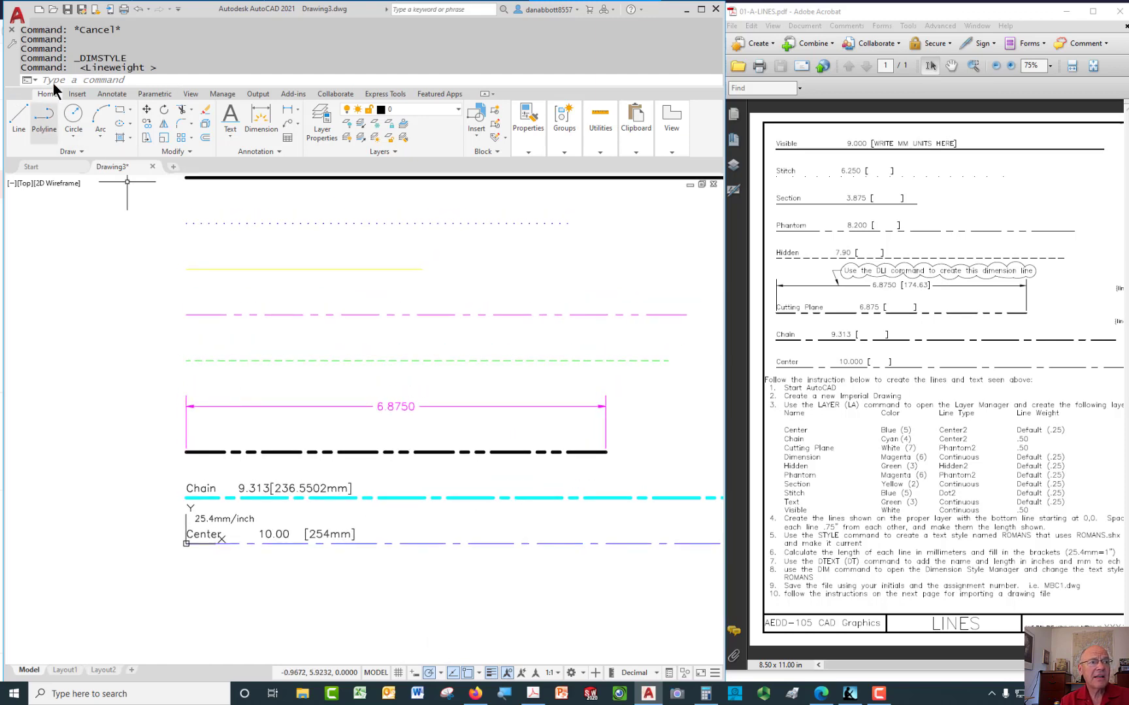
click(68, 11)
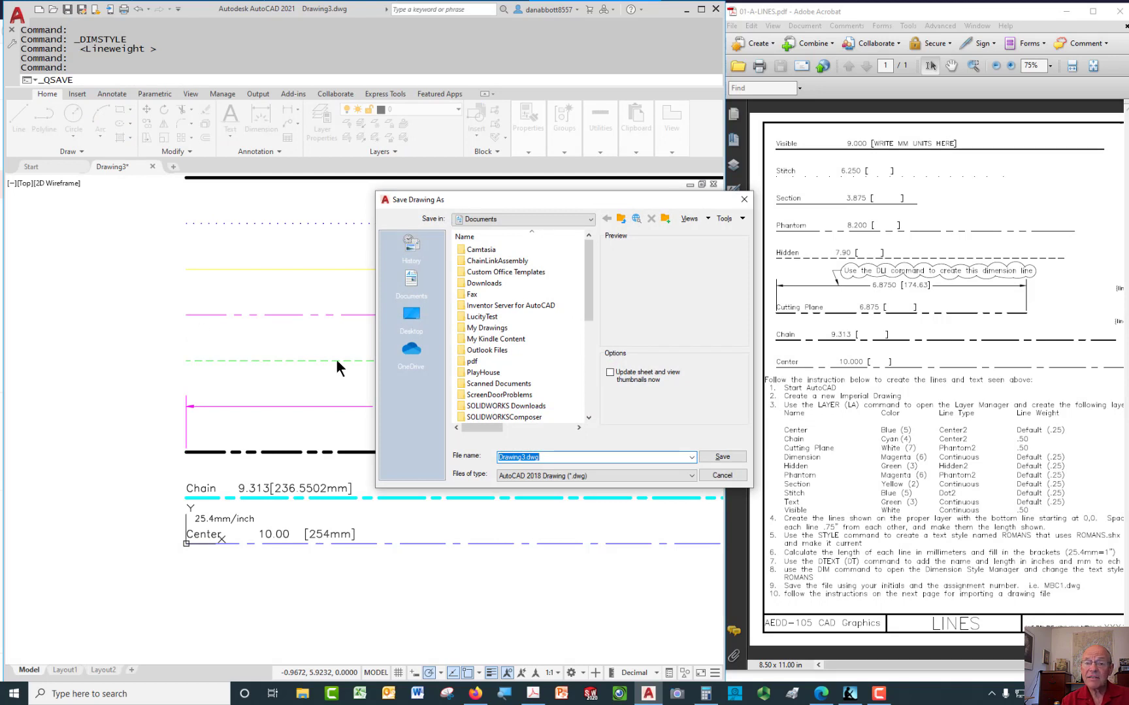
Name the file DA-01A and confirm replacing the existing DA-01A.dwg
text(DA)
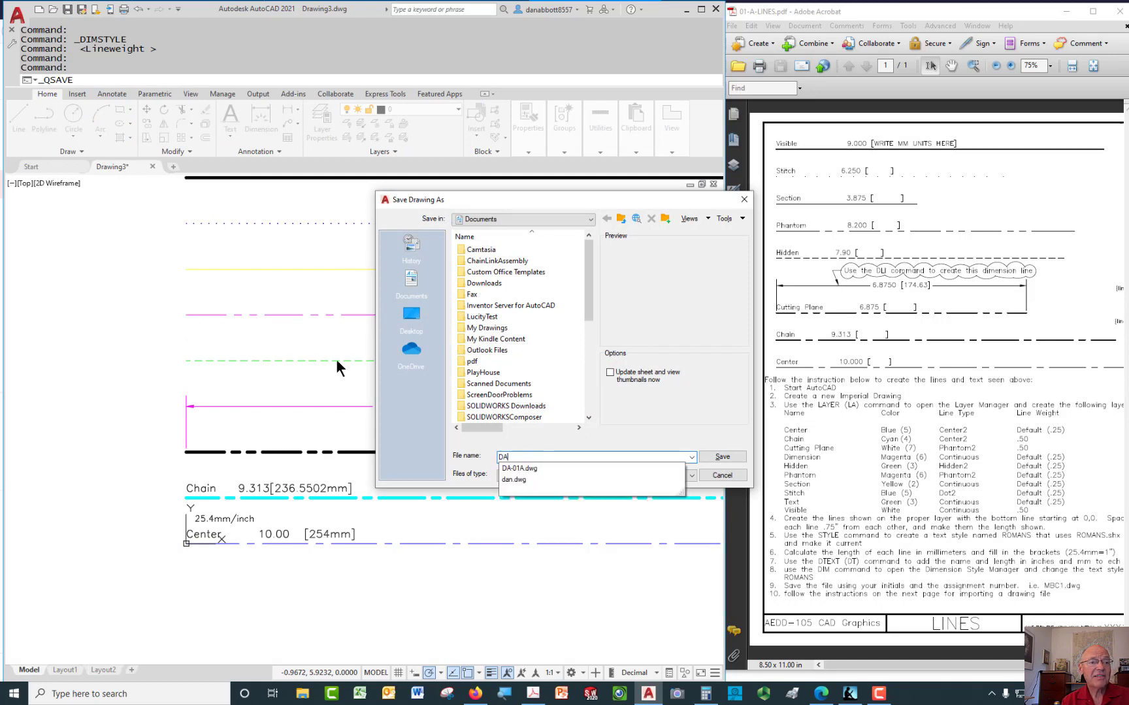
text(-)
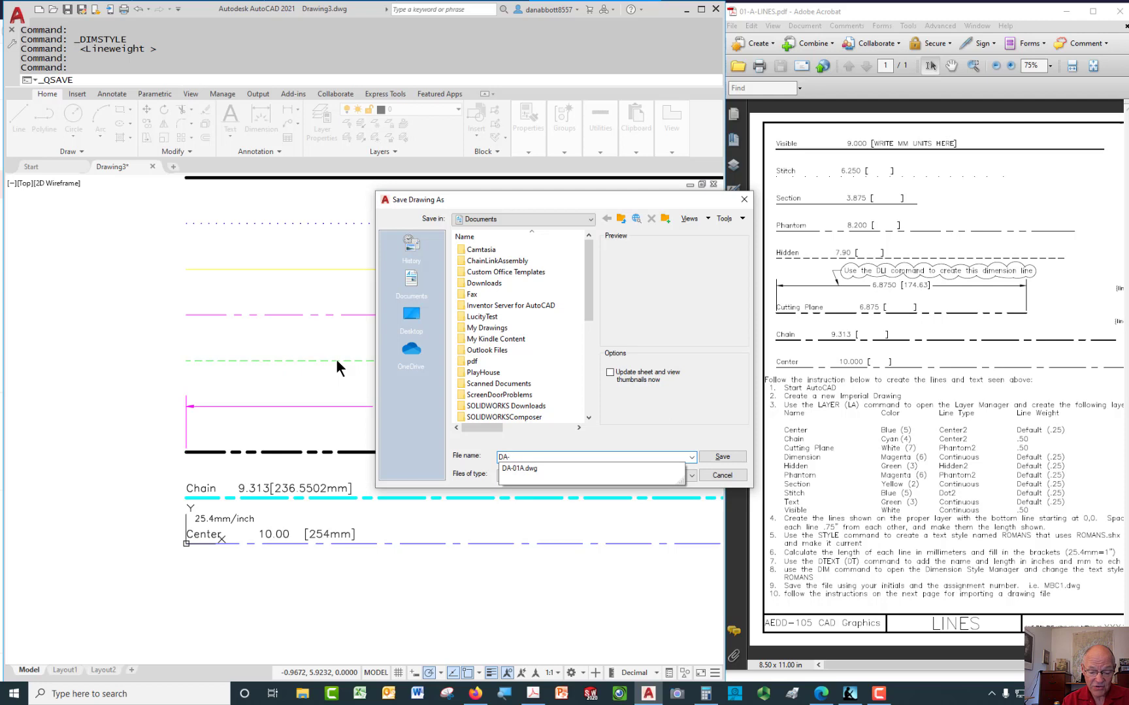
text(01A)
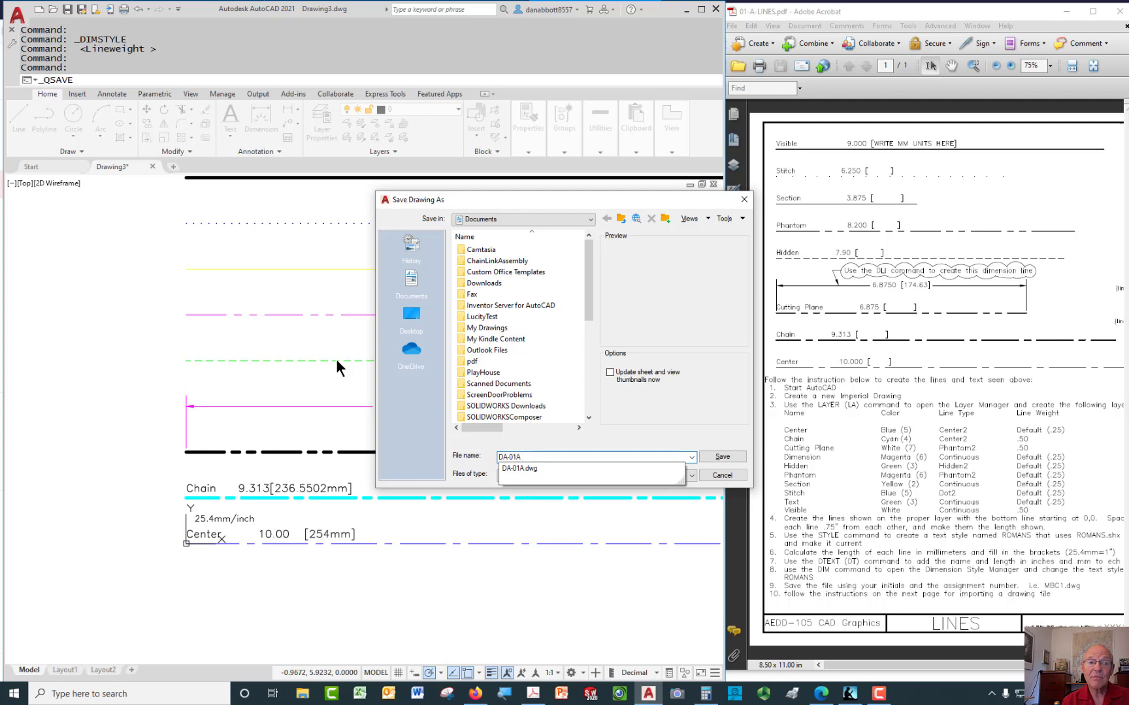
key(Return)
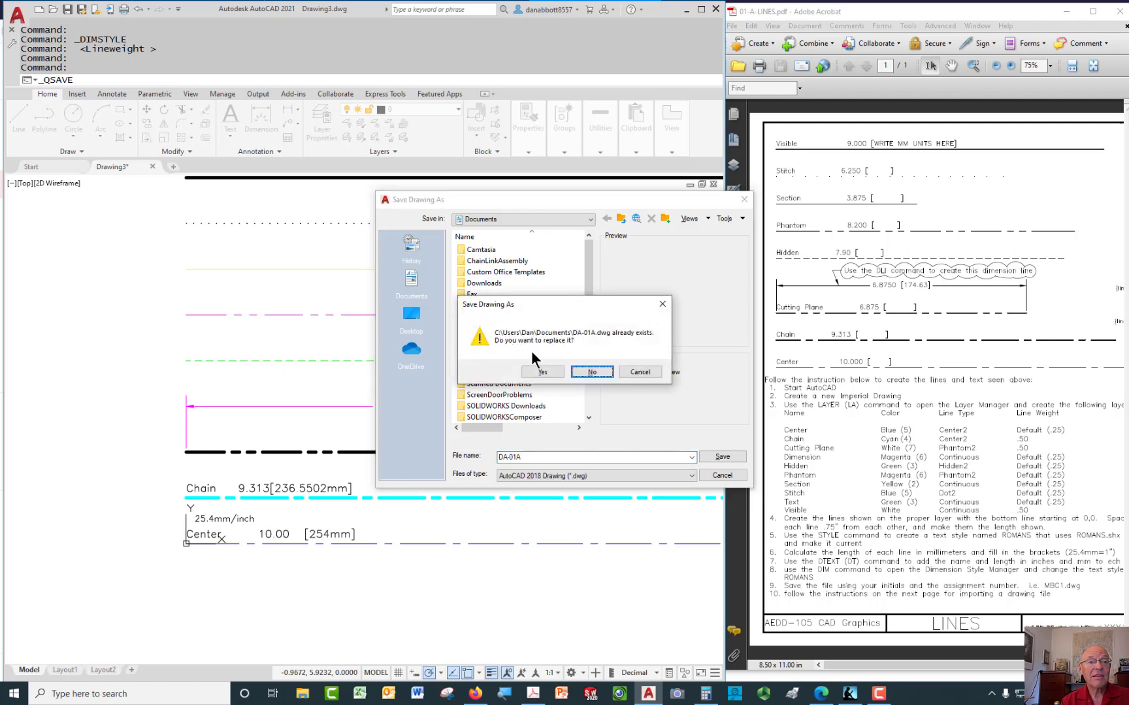
click(542, 372)
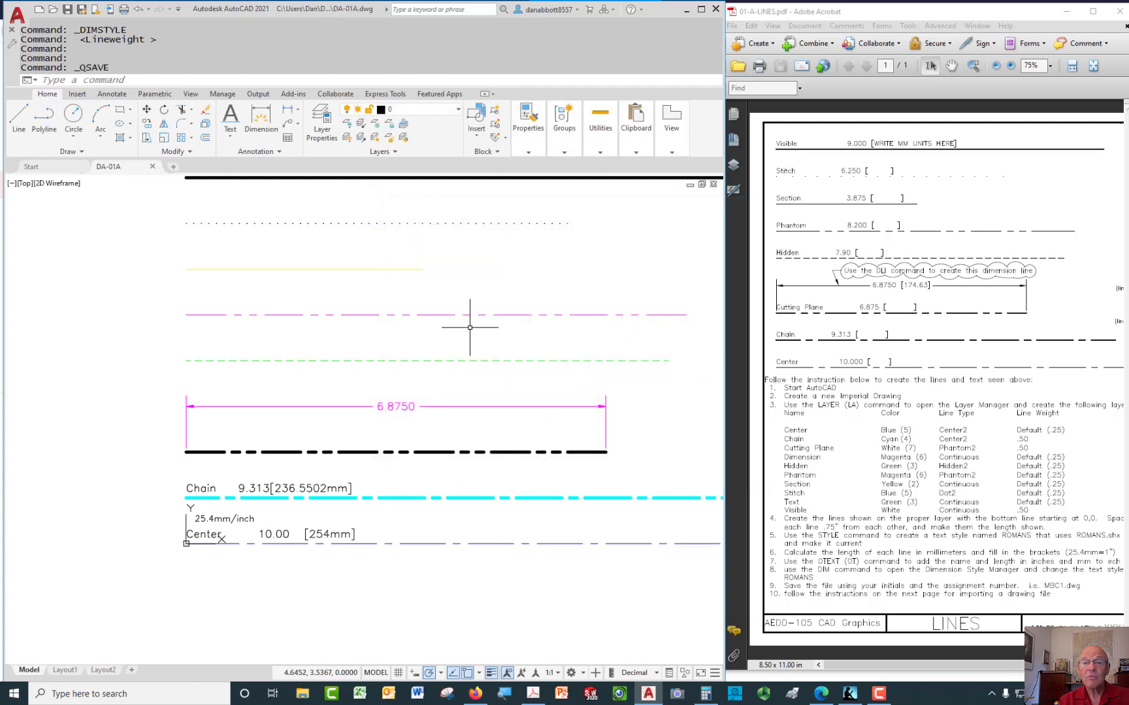